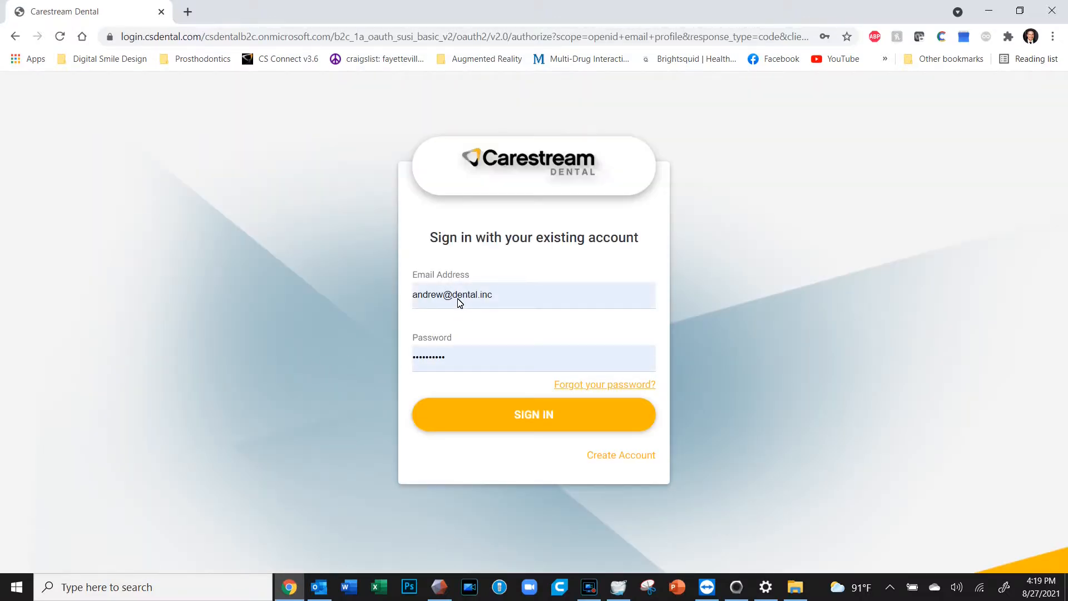
Submit the account credentials on the Carestream login page to reach the CS Connect dashboard
click(510, 416)
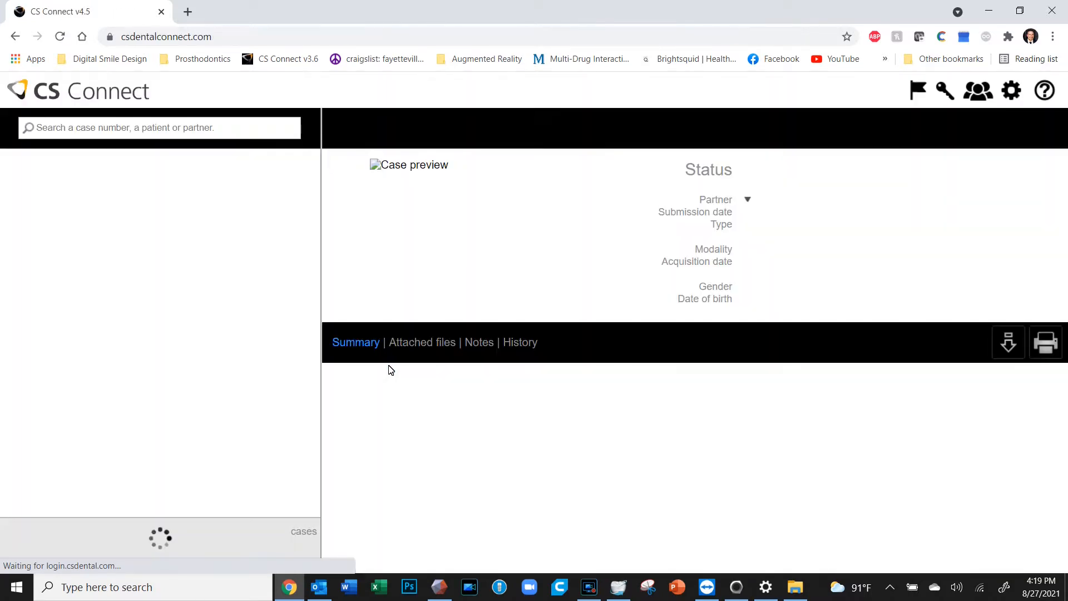
click(97, 188)
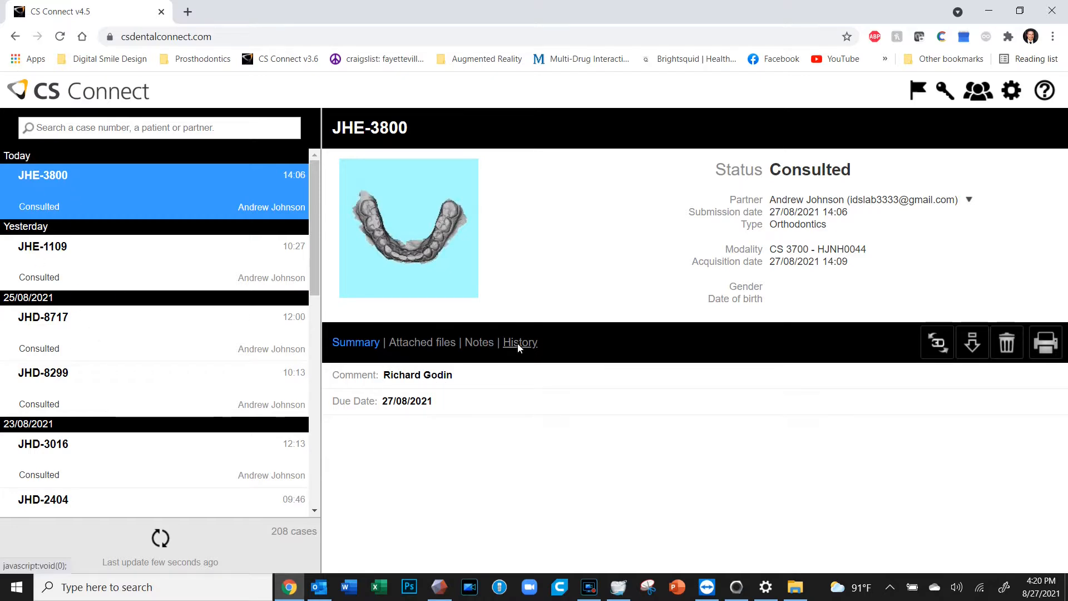
click(479, 342)
click(353, 344)
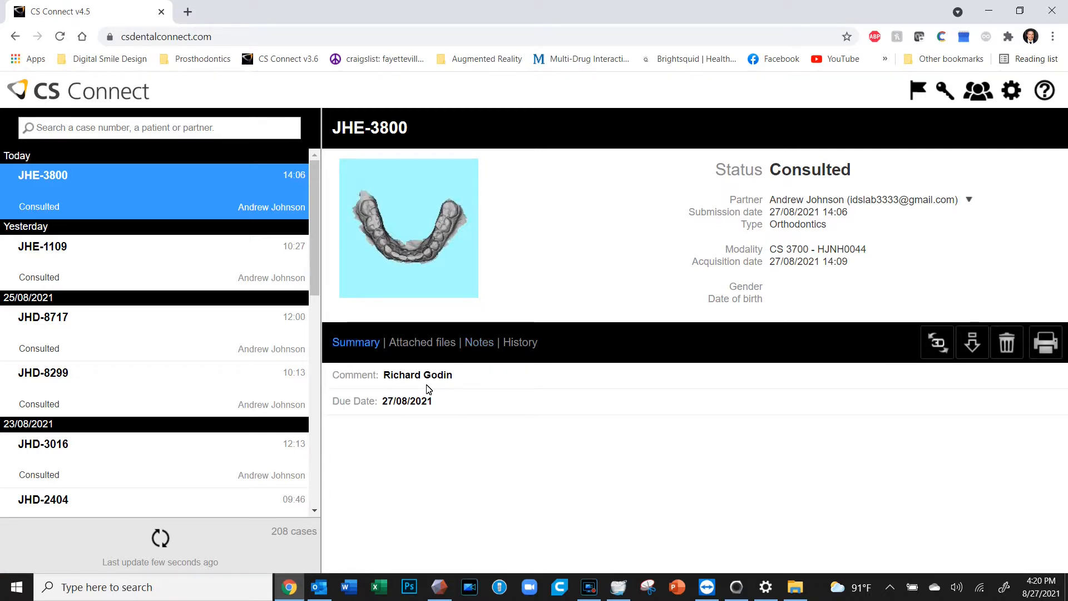
click(972, 339)
click(949, 375)
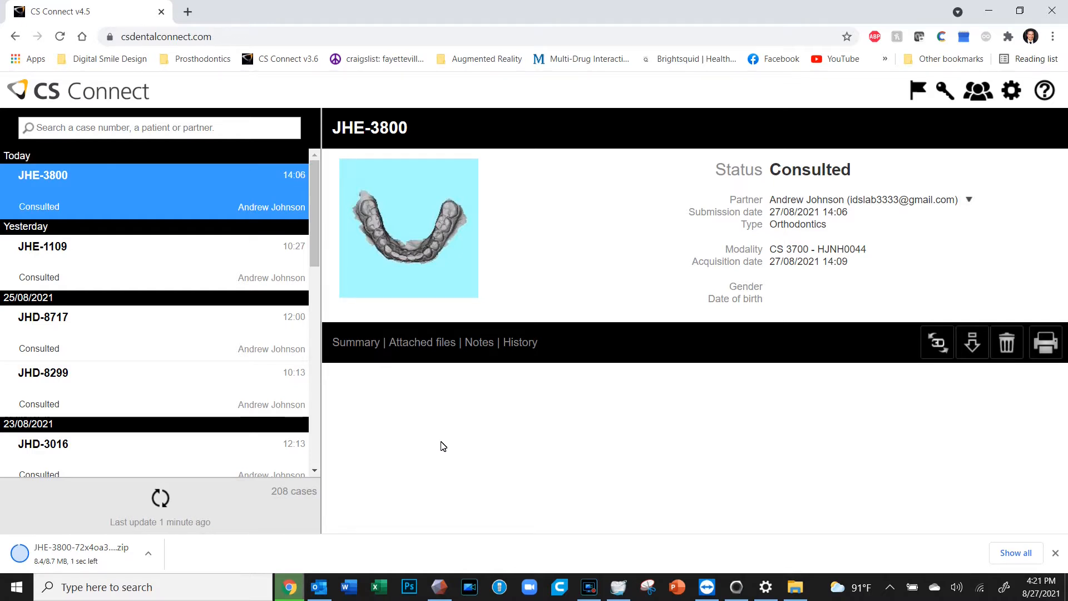
click(148, 553)
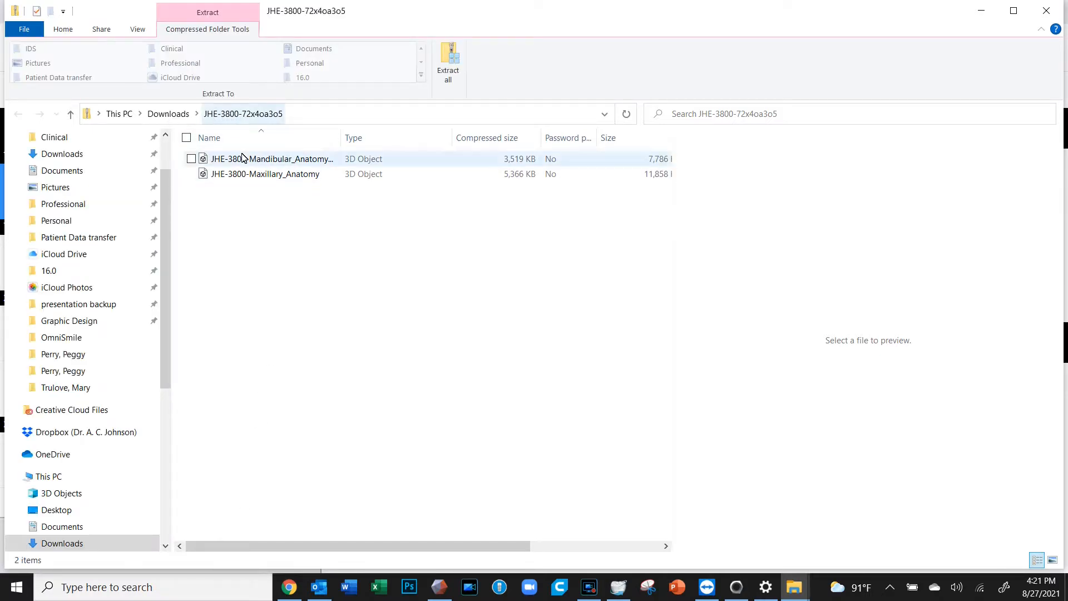
click(166, 113)
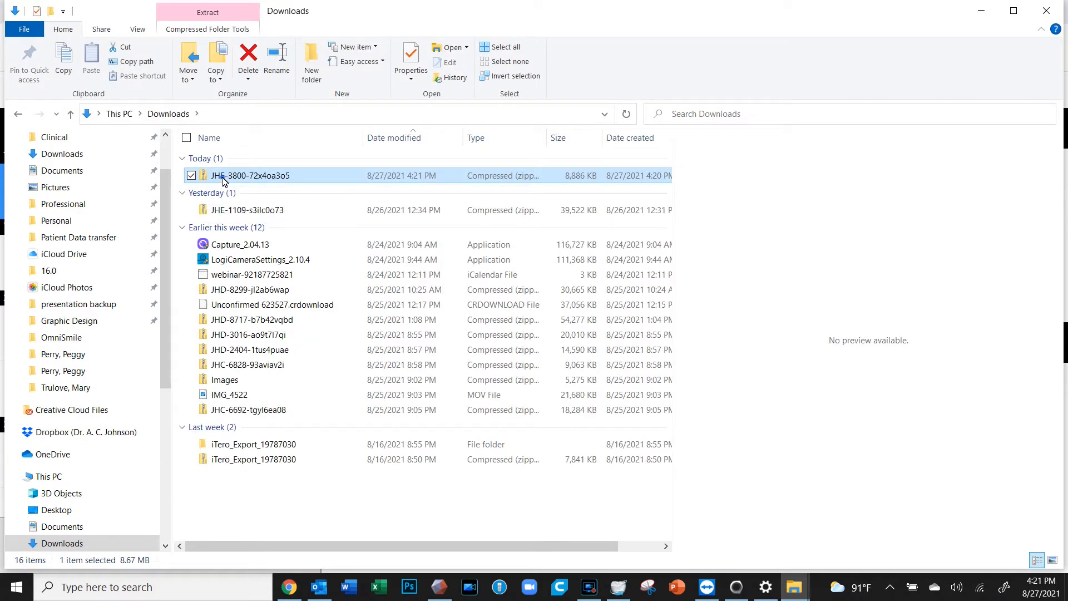
right_click(216, 180)
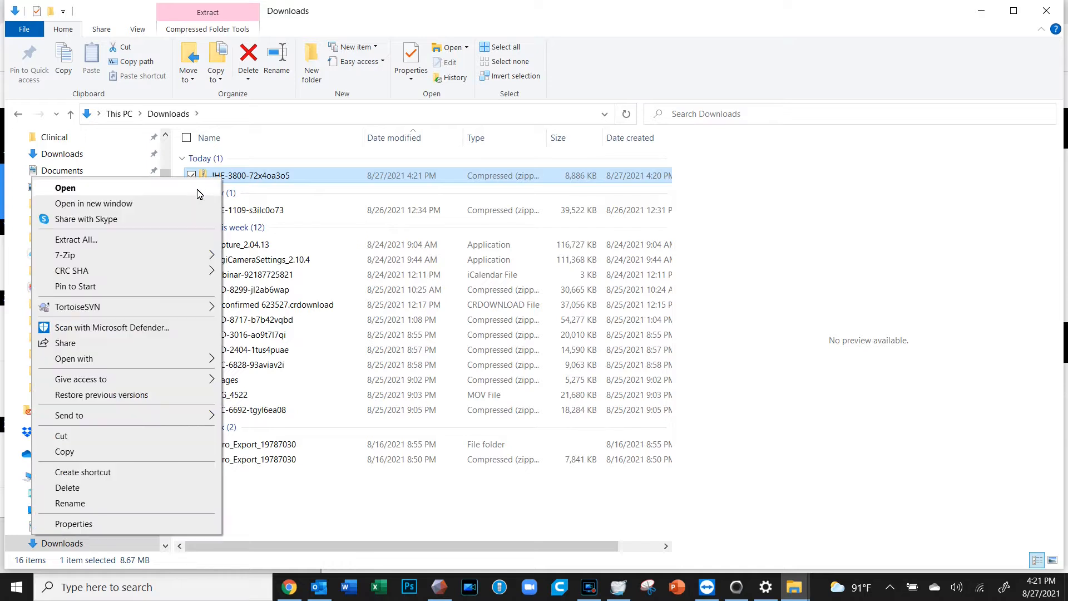
click(176, 243)
Create a patient-named folder under Patient Data transfer\IOS and set it as the extraction destination
click(658, 233)
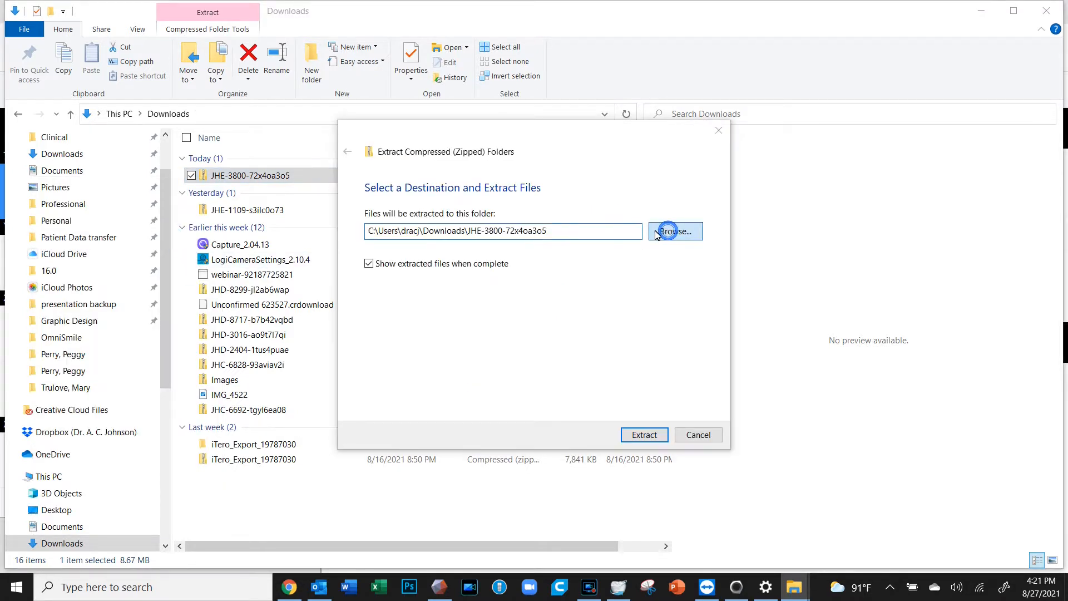
drag(434, 299, 431, 233)
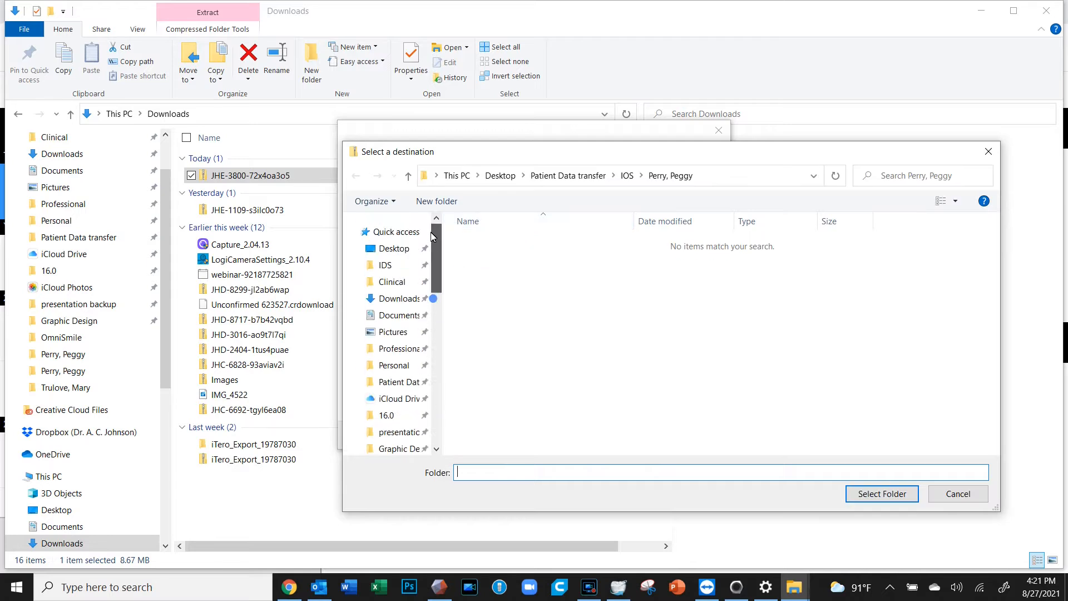
click(410, 382)
double_click(470, 365)
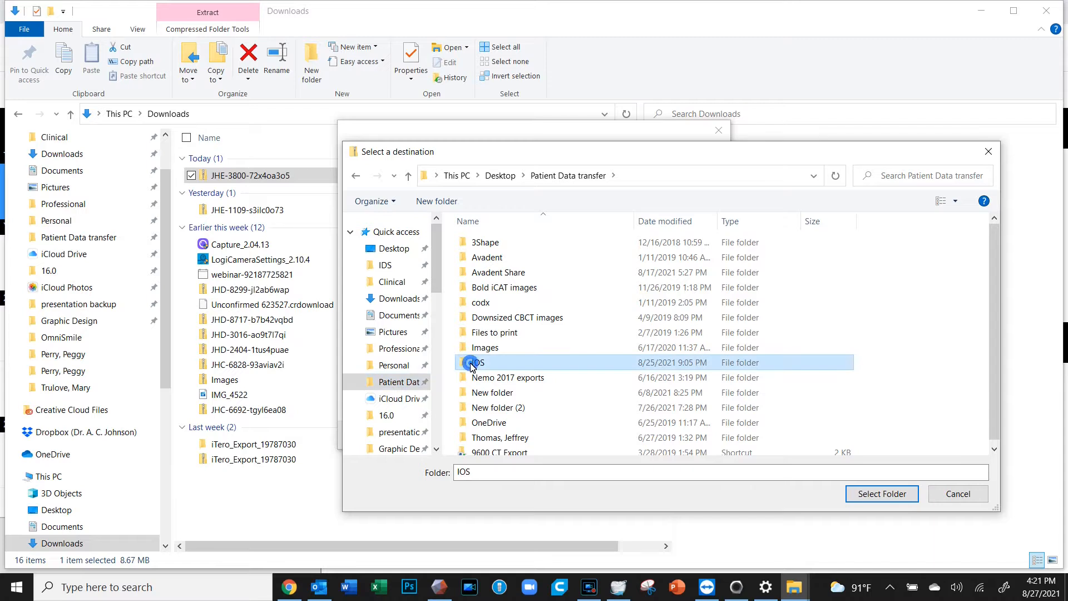
click(449, 203)
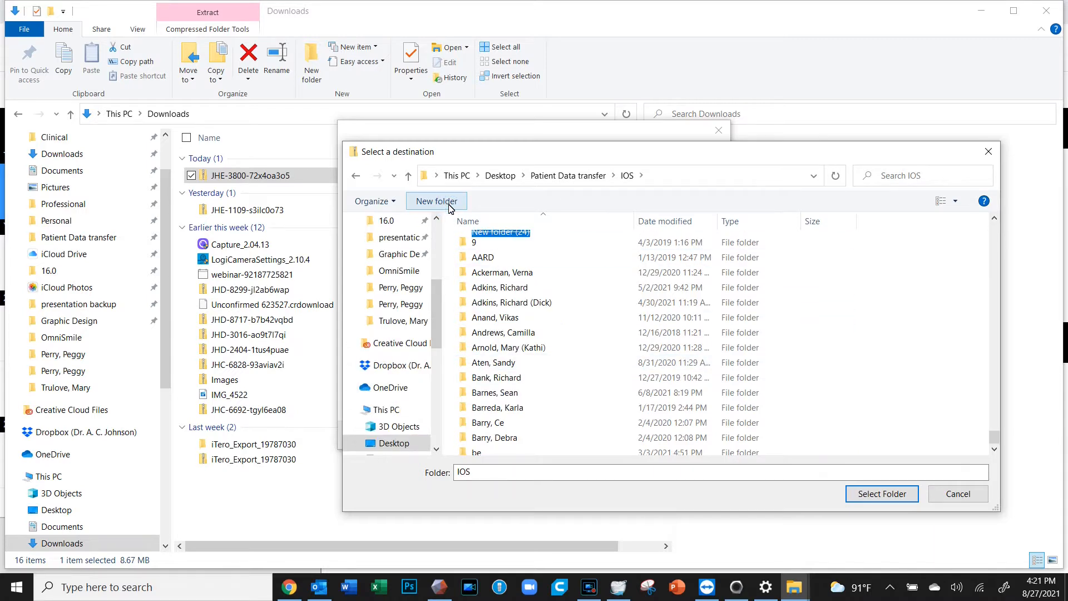
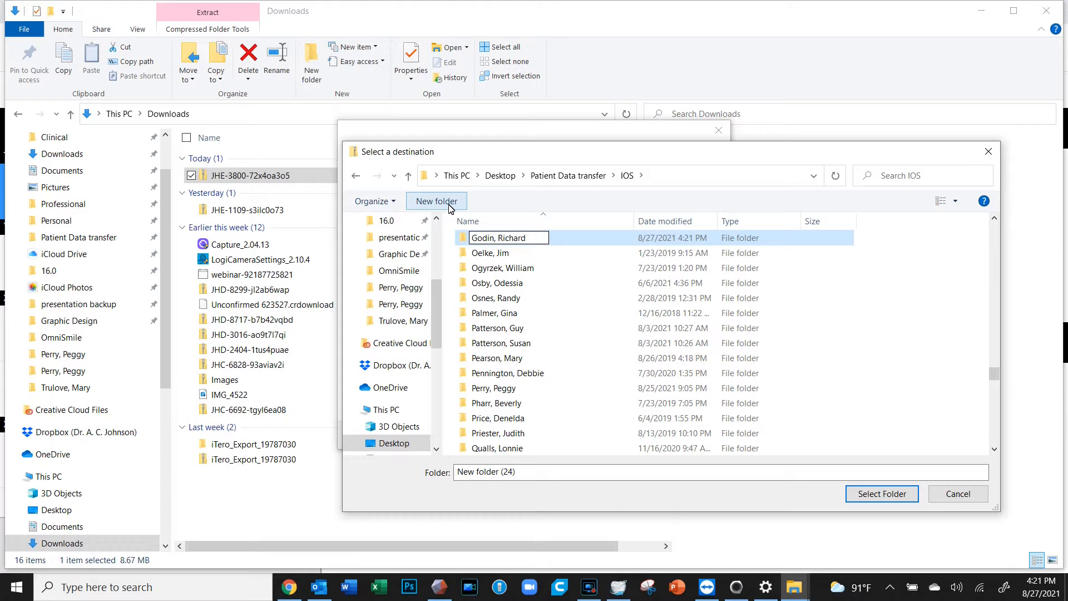
key(Return)
double_click(500, 243)
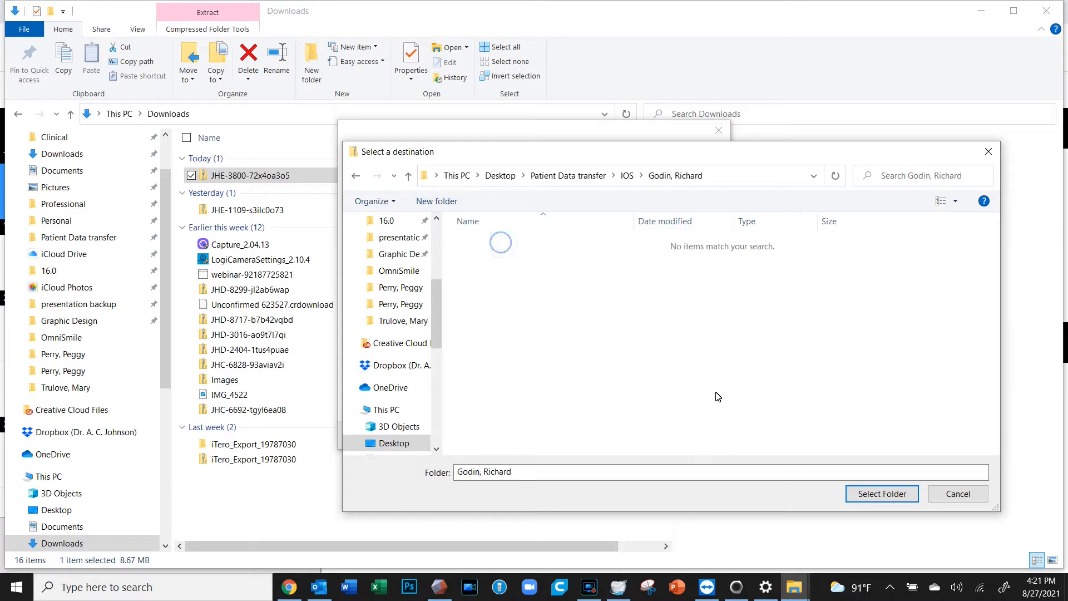
click(875, 494)
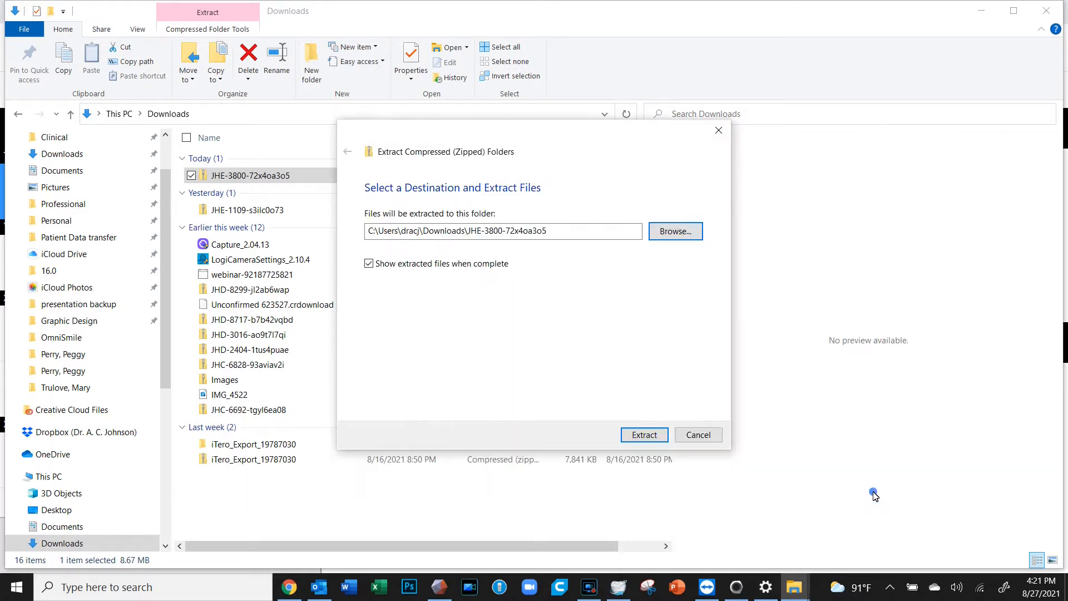
Extract both arch models into the patient folder and preview the mandibular and maxillary files
click(643, 436)
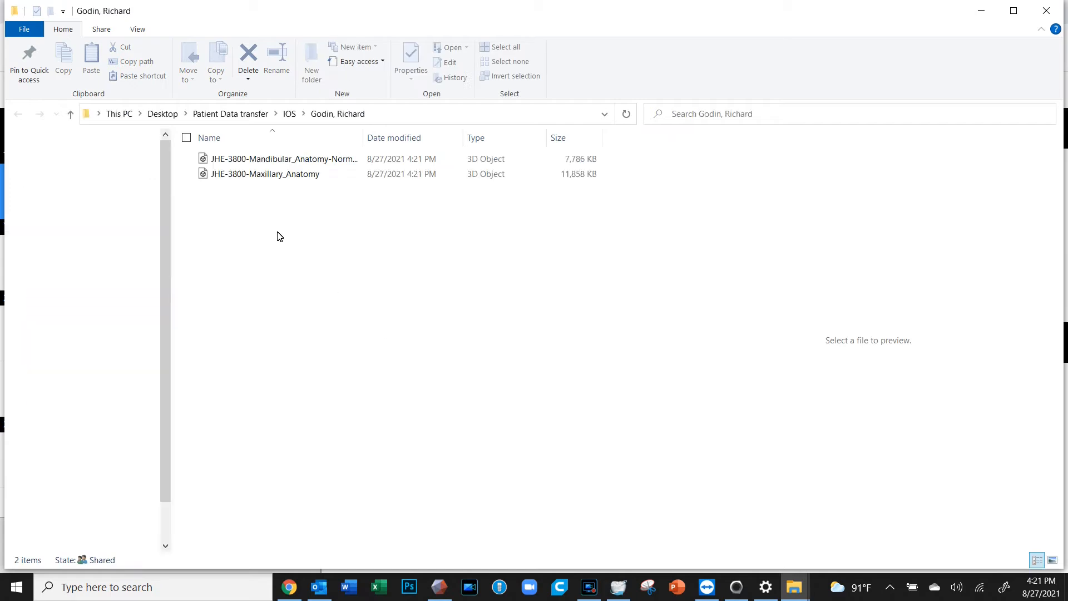
click(245, 162)
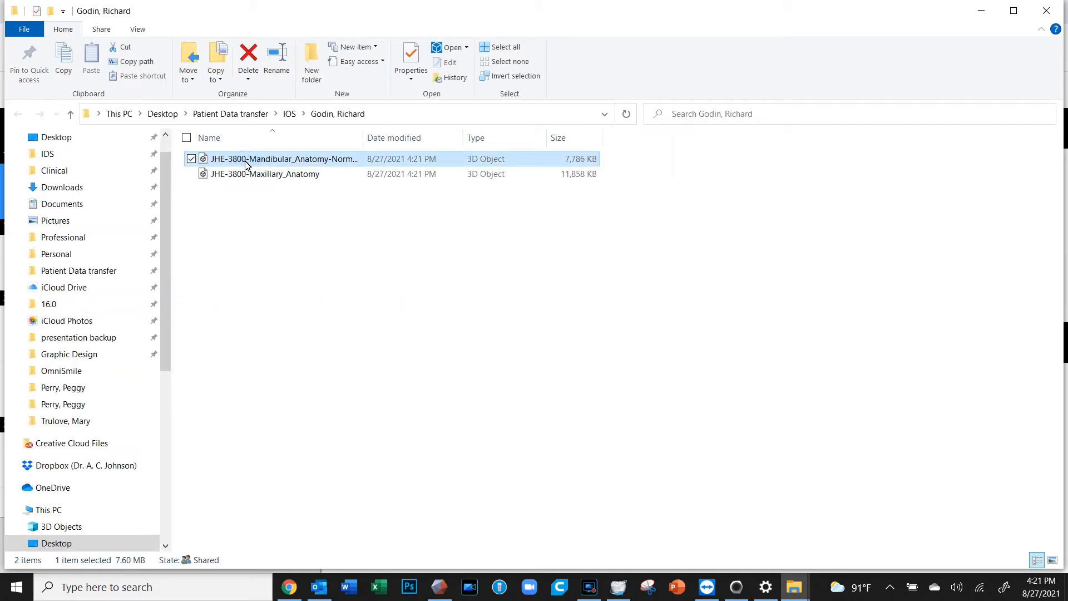
drag(861, 386, 572, 51)
click(279, 176)
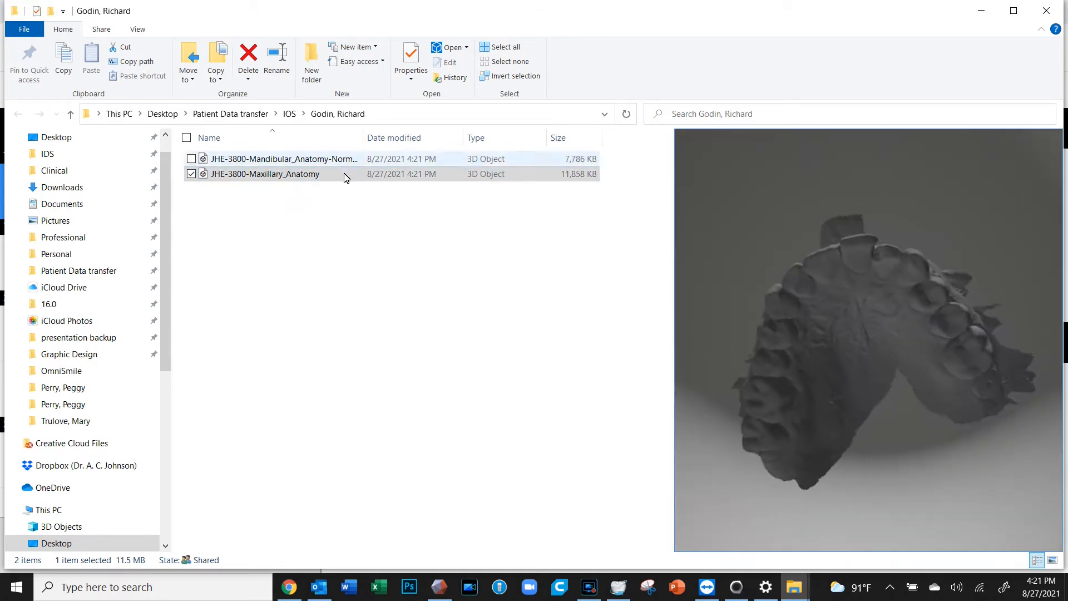
Reselect the Mandibular file and bring up its Open with app list
right_drag(288, 165, 289, 167)
click(256, 218)
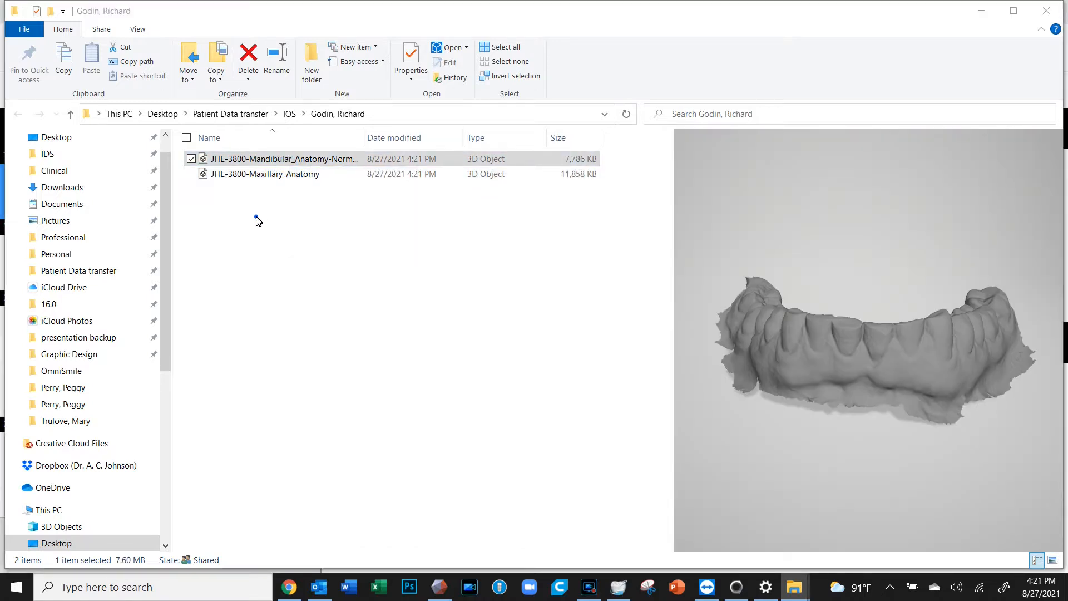
right_click(262, 159)
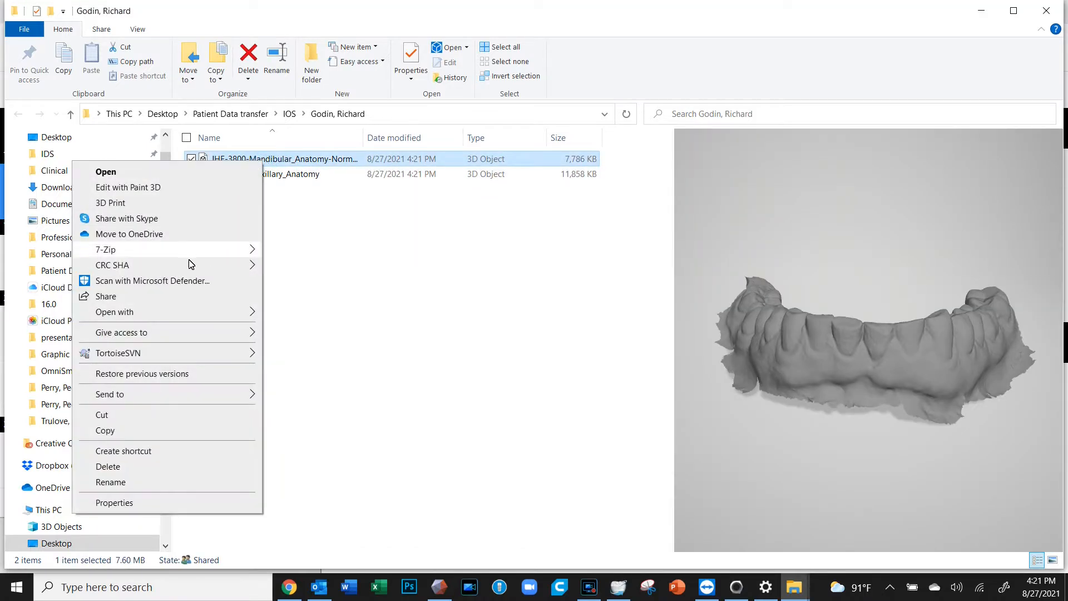
mouse_move(206, 317)
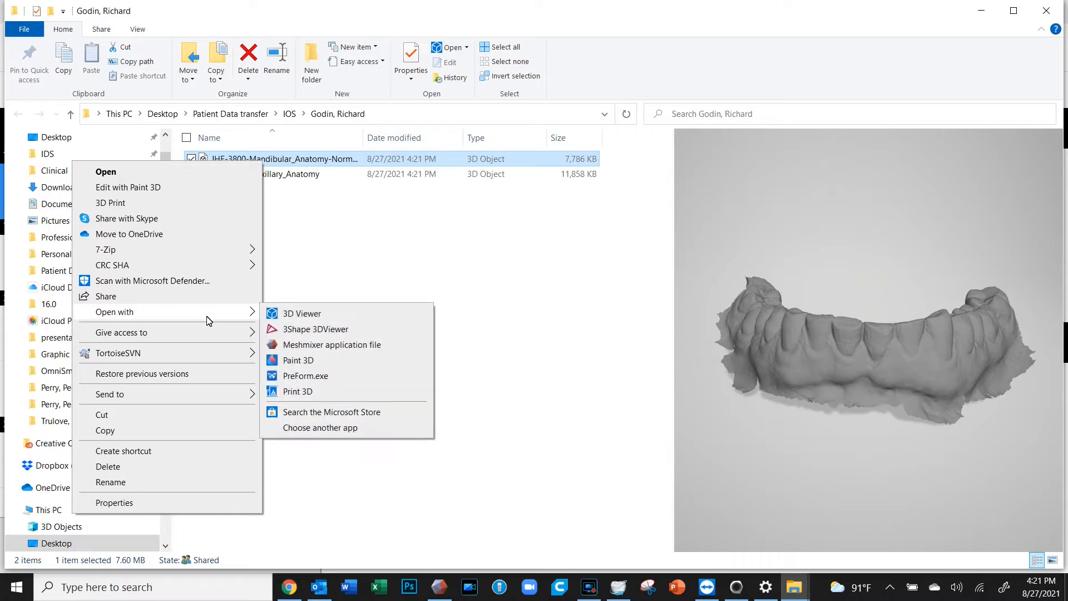
Open the Mandibular model in Meshmixer and append the Maxillary model to the scene
click(314, 348)
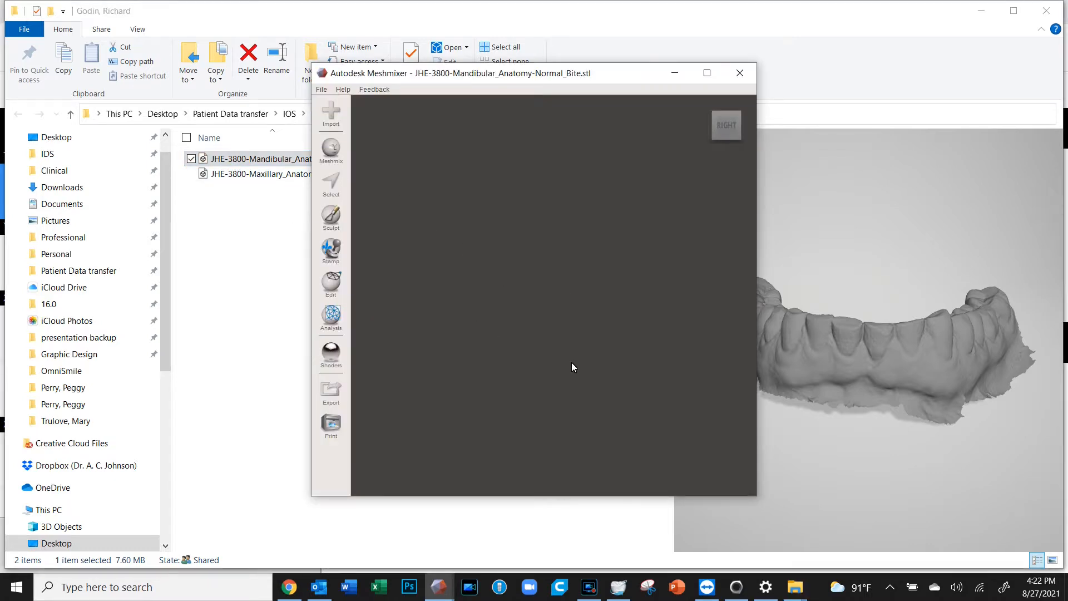
right_drag(600, 305, 490, 384)
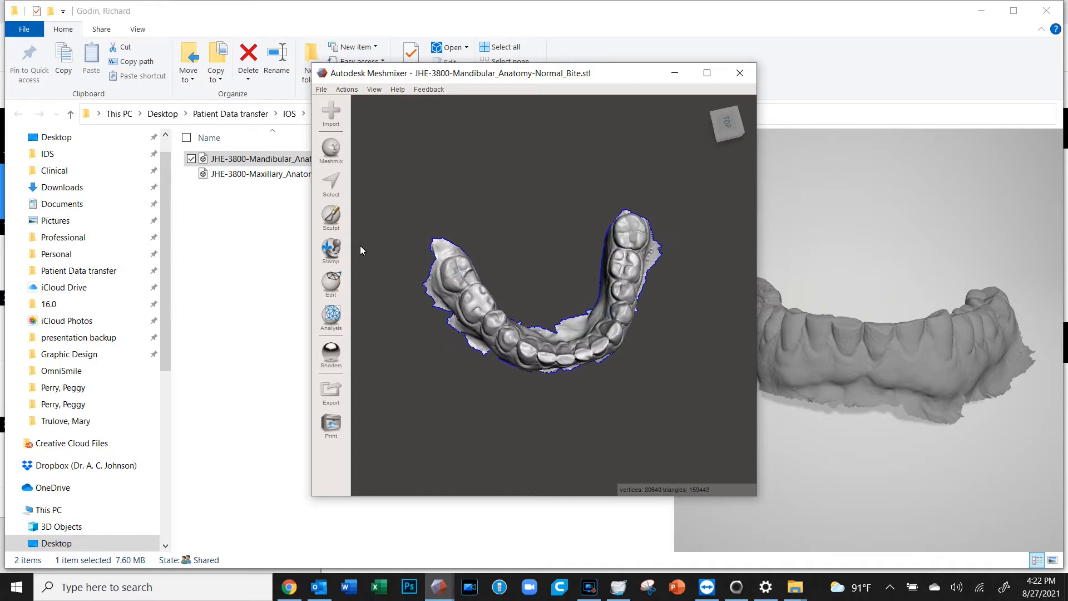
click(234, 176)
drag(233, 175, 483, 440)
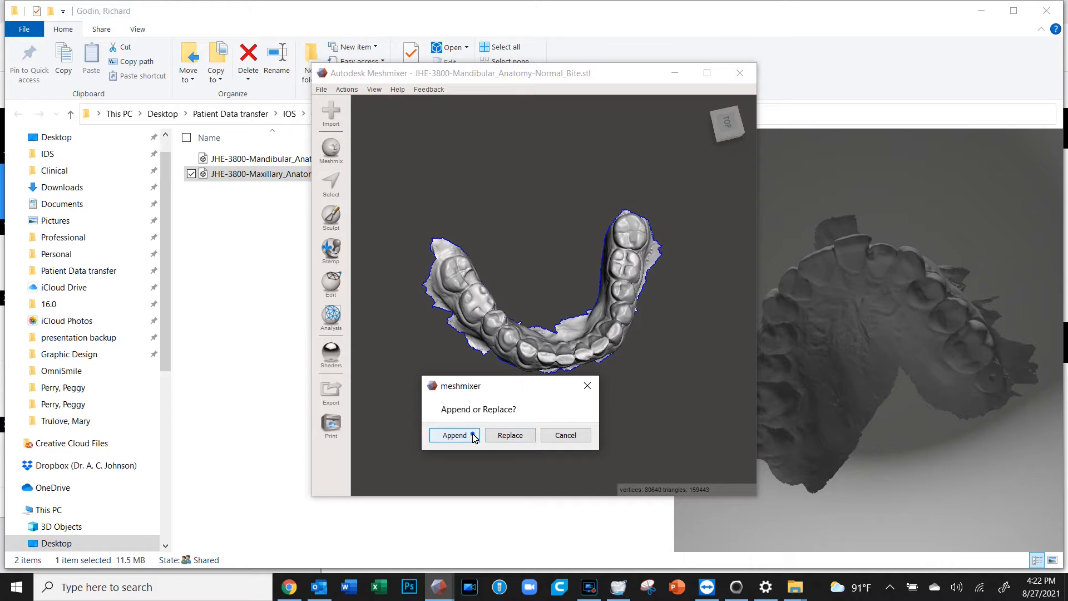
click(474, 436)
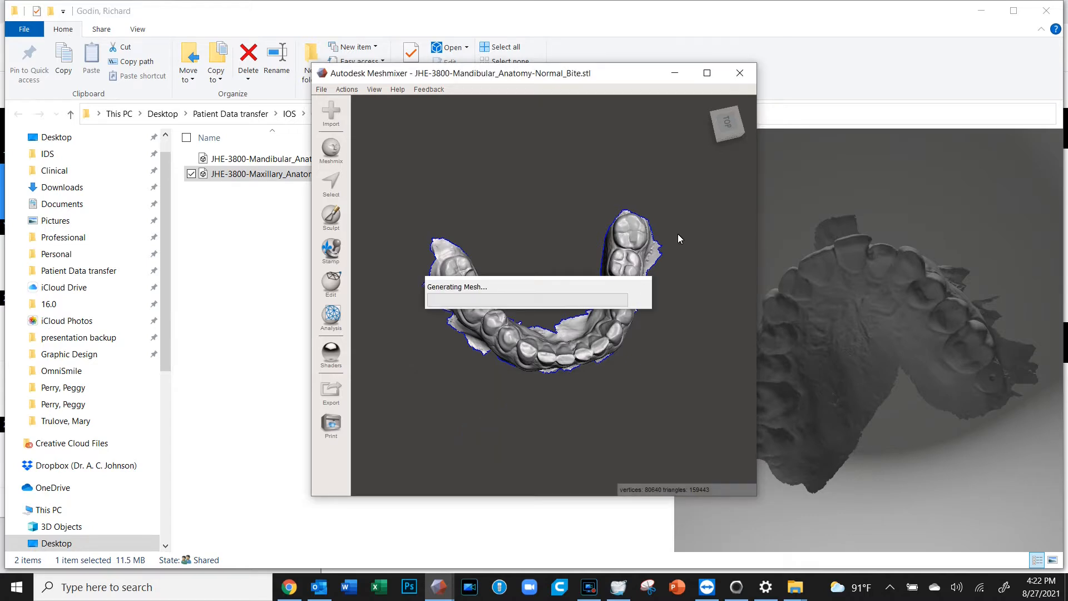
Maximize the Meshmixer window and orbit the two arches to inspect the bite
click(708, 74)
right_drag(589, 338, 473, 320)
drag(725, 310, 966, 376)
right_drag(496, 323, 576, 285)
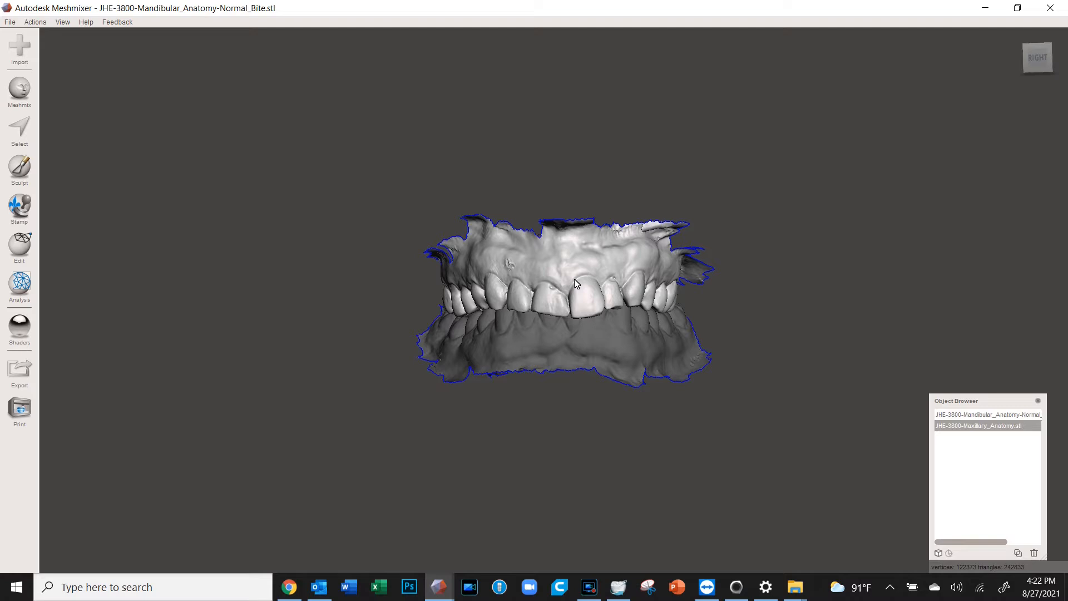
Widen the Object Browser and hide the Maxillary arch object
drag(963, 401, 899, 409)
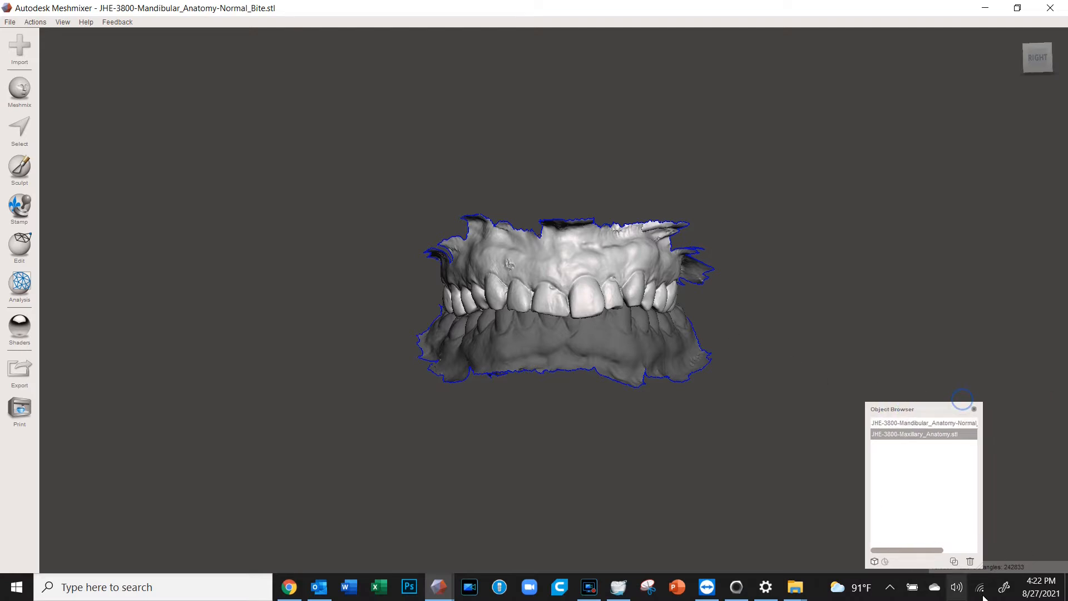
drag(983, 572, 1066, 571)
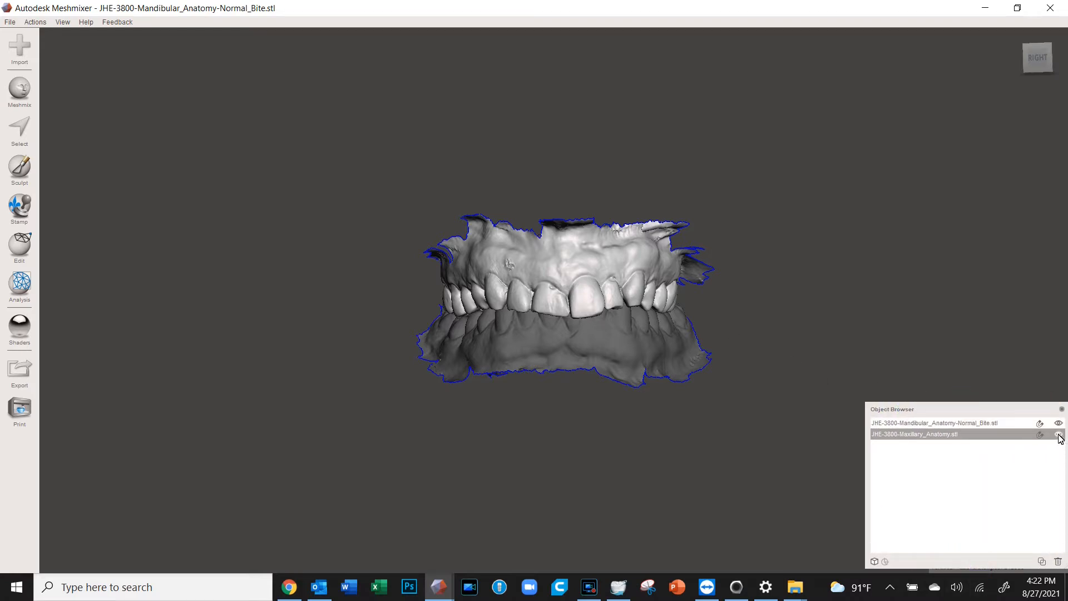
click(1059, 435)
Select the Mandibular arch, toggle its see-through view, and orbit it to face forward
click(627, 346)
right_drag(627, 345, 576, 318)
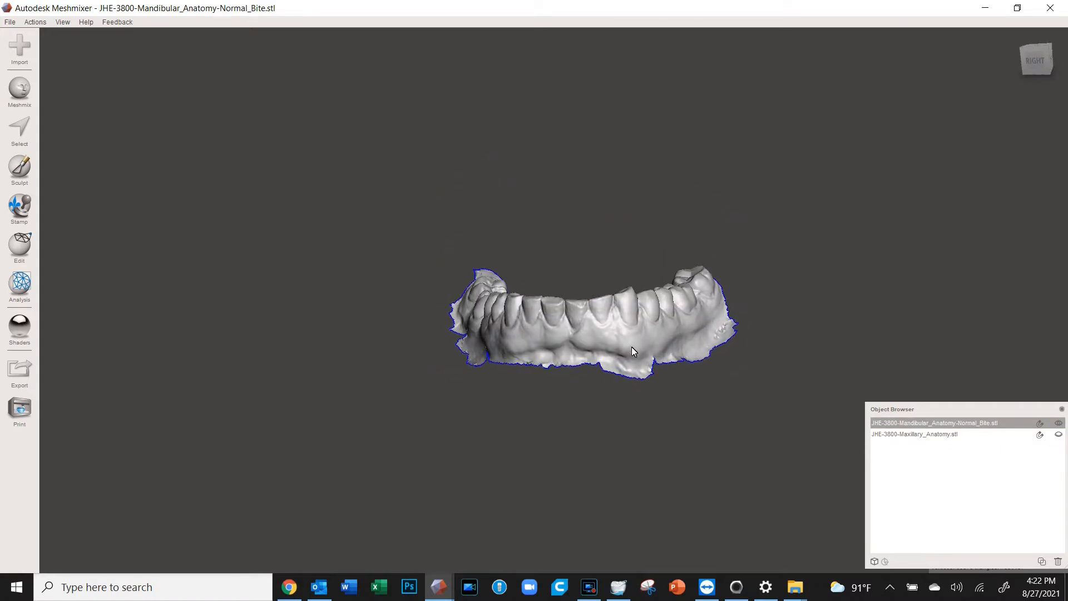
key(4)
right_drag(617, 323, 628, 359)
key(1)
right_drag(599, 309, 500, 334)
scroll(603, 292, up, 5)
right_drag(377, 369, 306, 245)
mouse_move(540, 370)
right_down()
mouse_move(572, 345)
mouse_move(527, 341)
mouse_move(538, 359)
right_up()
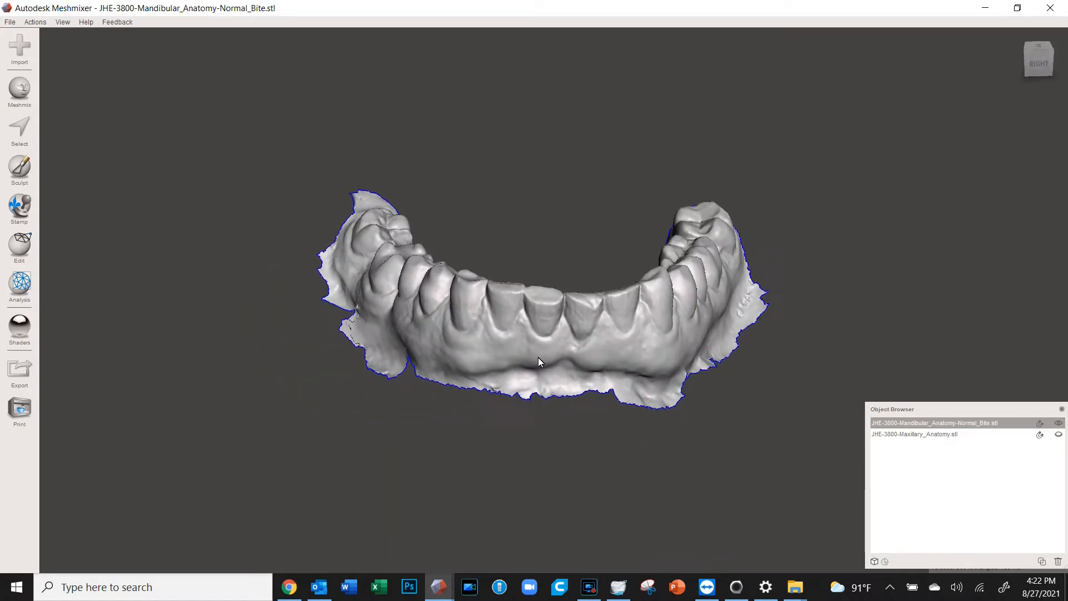
Activate Select and paint a trial selection on the left flange, then discard it
click(19, 129)
right_drag(322, 196, 329, 225)
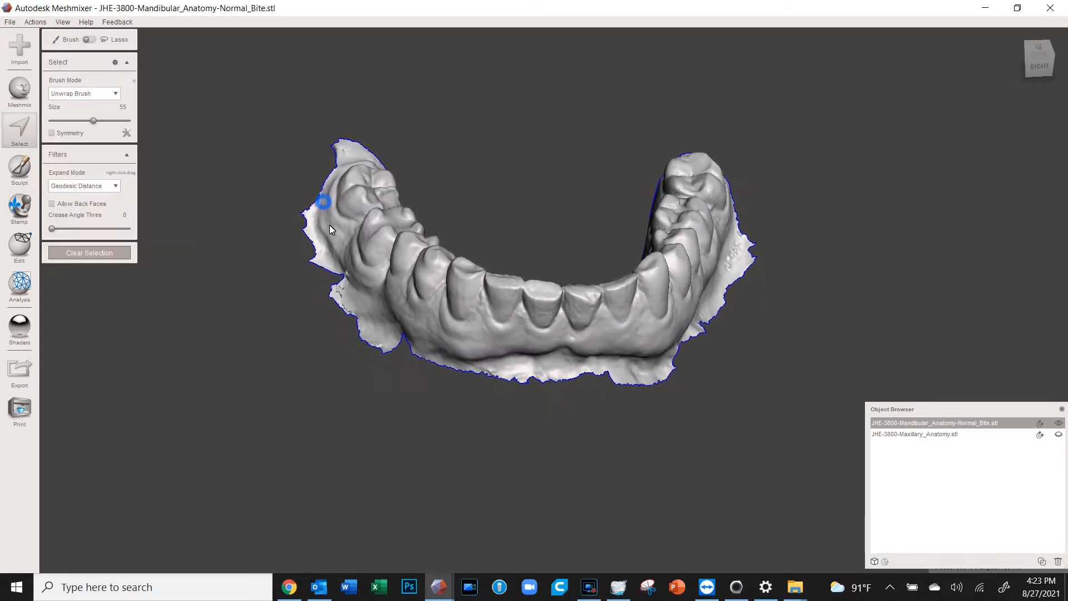
right_drag(457, 119, 429, 131)
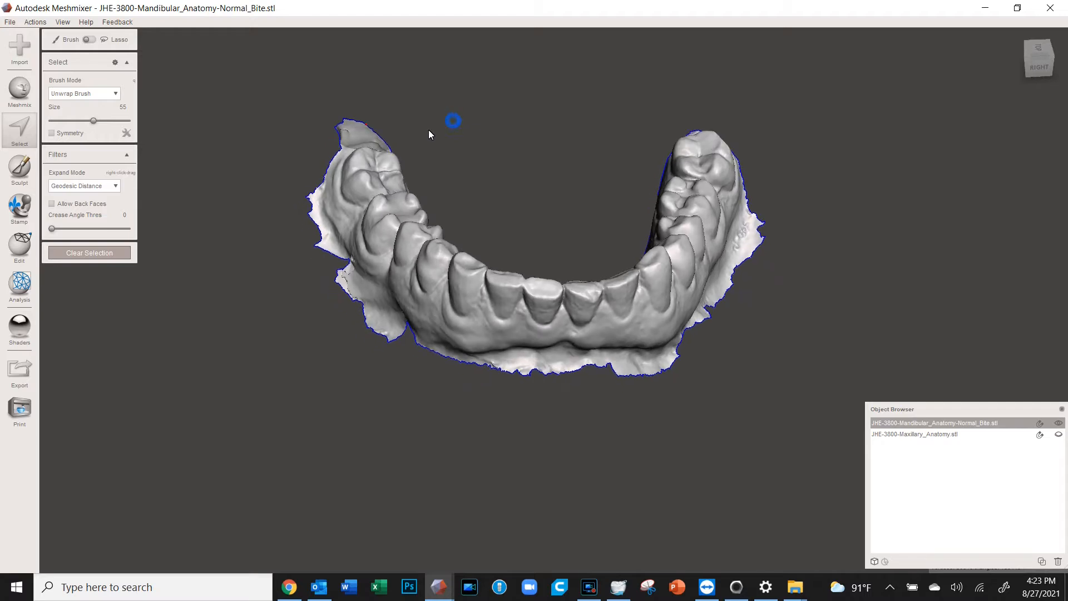
drag(326, 238, 321, 215)
right_drag(284, 271, 300, 268)
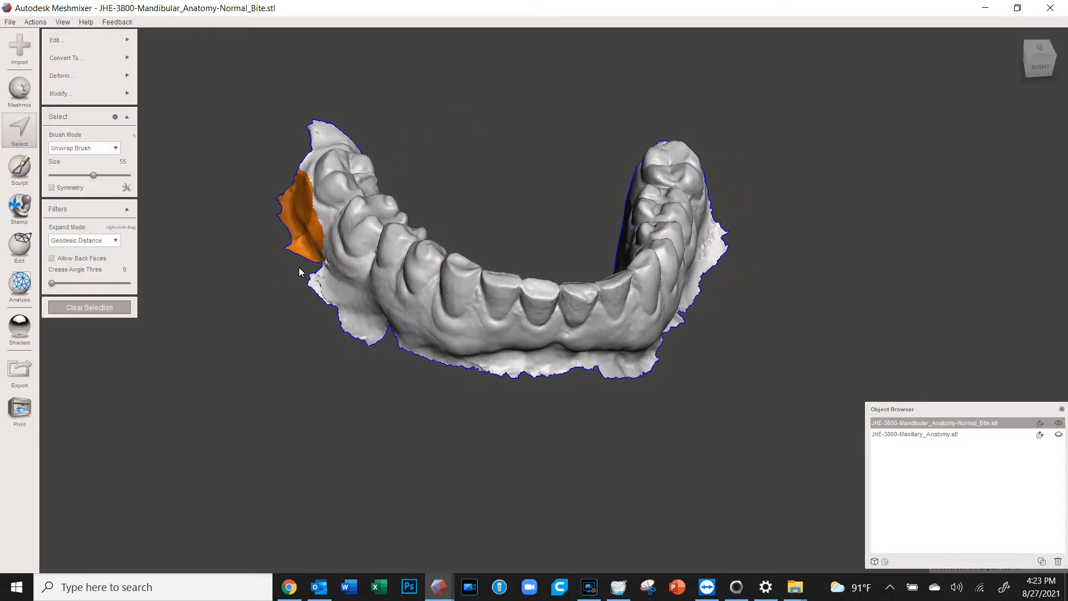
key(Escape)
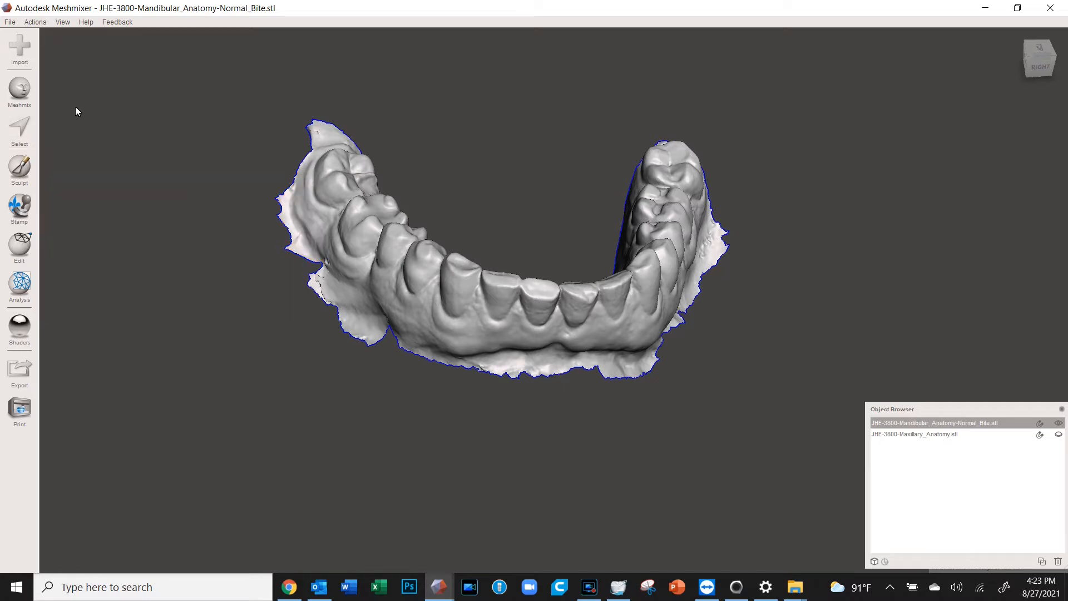
Re-enter Select and trace a loop around the left gum flange with the size-26 Unwrap Brush
click(20, 127)
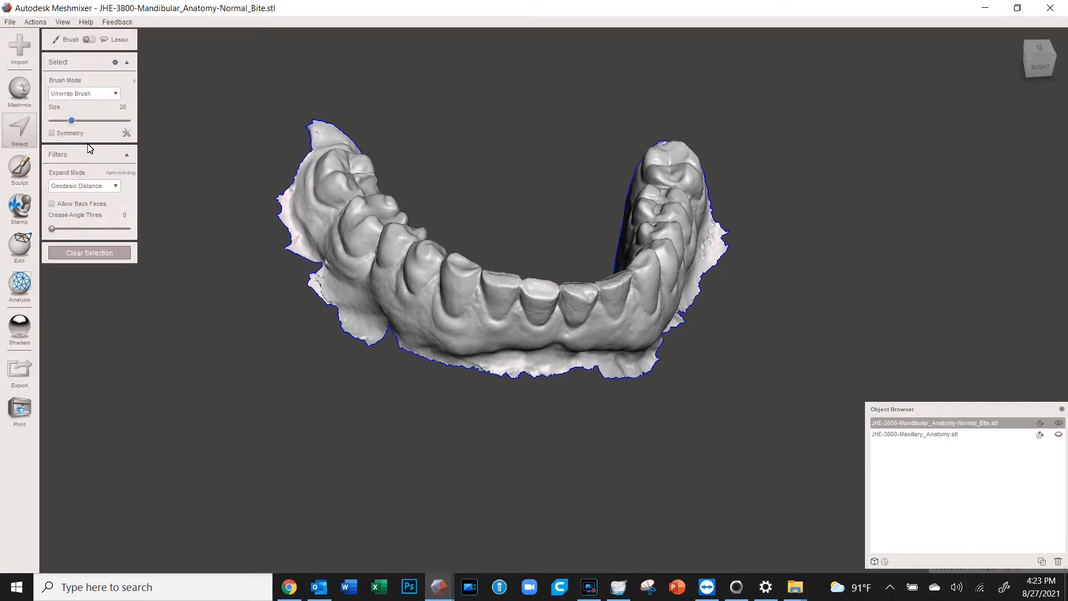
mouse_move(286, 196)
mouse_down()
mouse_move(328, 277)
mouse_move(389, 334)
mouse_move(306, 250)
mouse_up()
key(Escape)
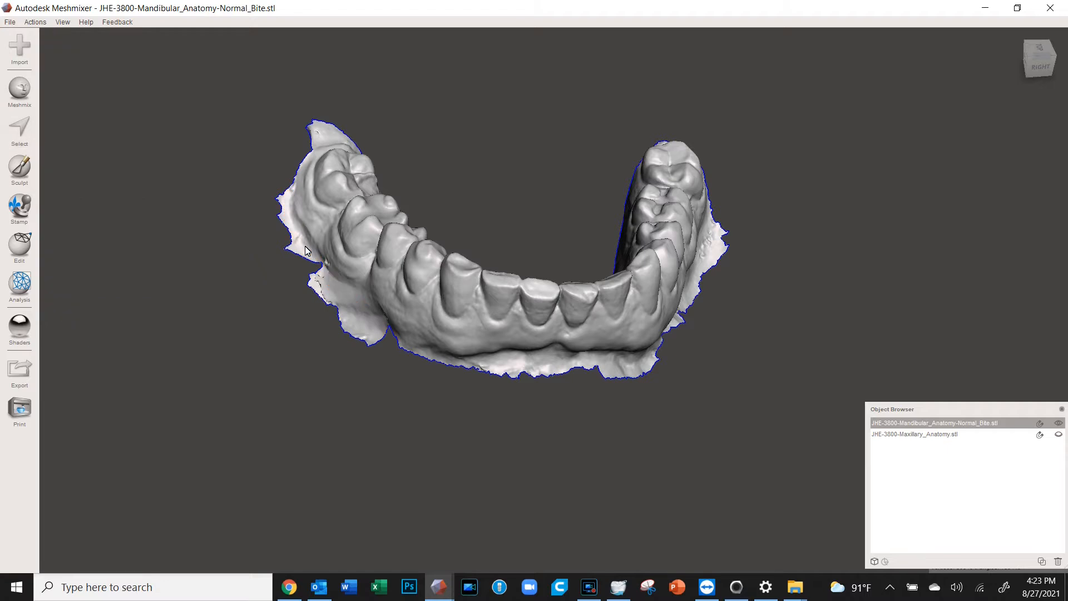
key(s)
right_drag(482, 117, 464, 168)
mouse_move(382, 175)
mouse_down()
mouse_move(327, 190)
mouse_move(313, 243)
mouse_move(327, 300)
mouse_move(403, 402)
mouse_move(477, 445)
mouse_move(515, 448)
mouse_move(551, 490)
mouse_up()
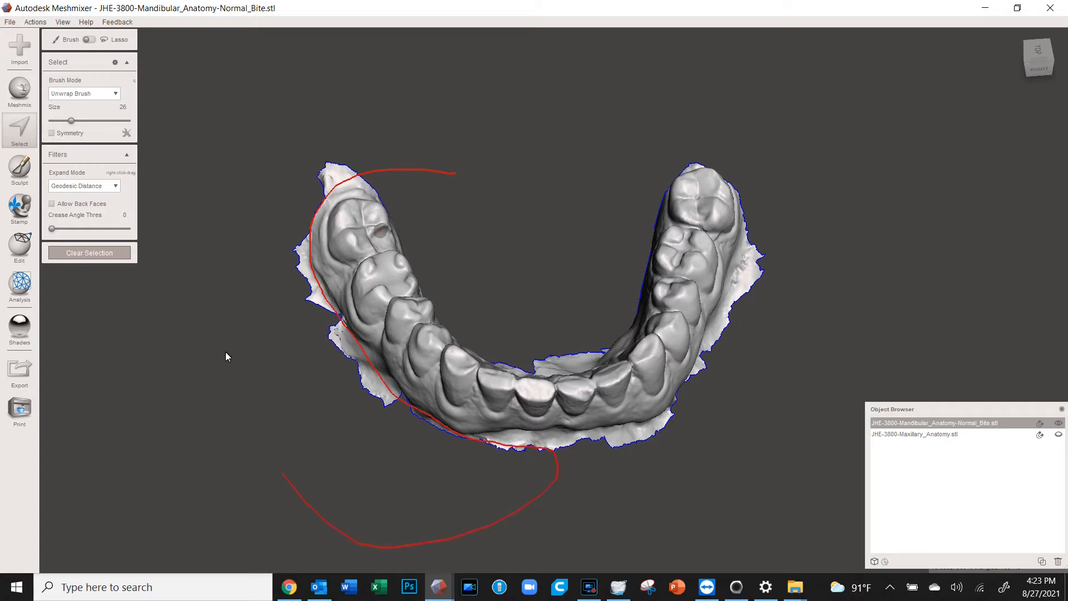
Close the lasso to select the left excess gum, adding then undoing an extra gum patch
drag(487, 190, 487, 189)
right_drag(421, 249, 497, 156)
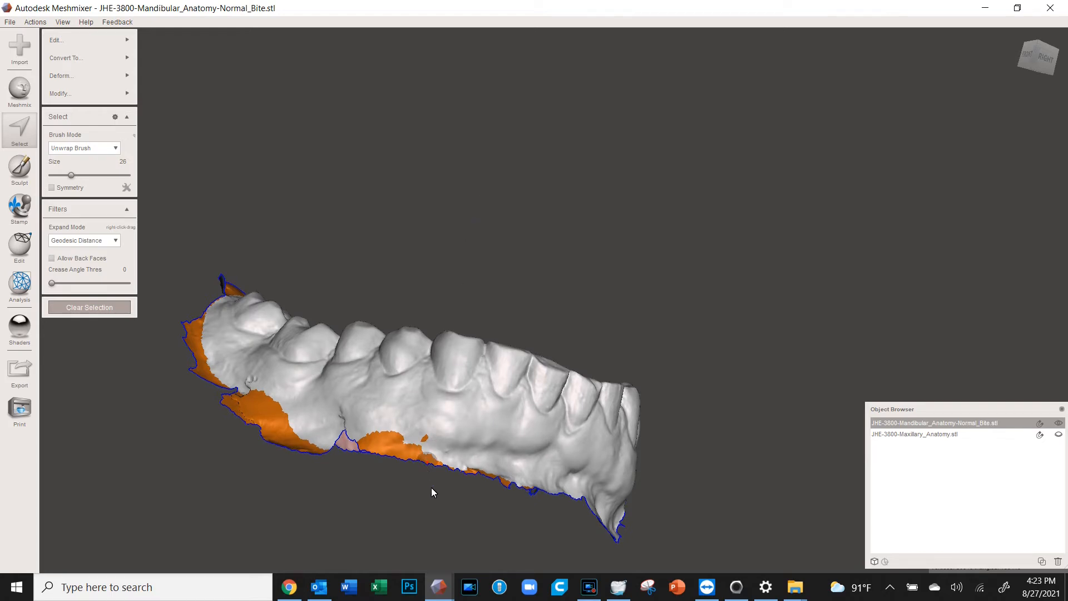
click(426, 436)
mouse_move(463, 439)
mouse_down()
mouse_move(445, 433)
mouse_move(465, 435)
mouse_up()
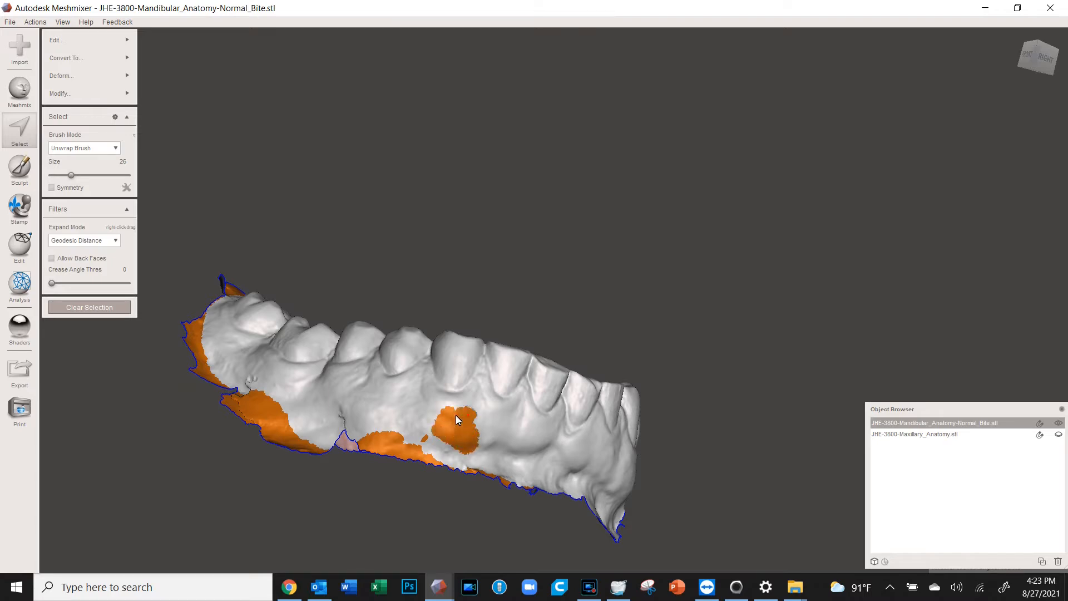
key(ctrl+z)
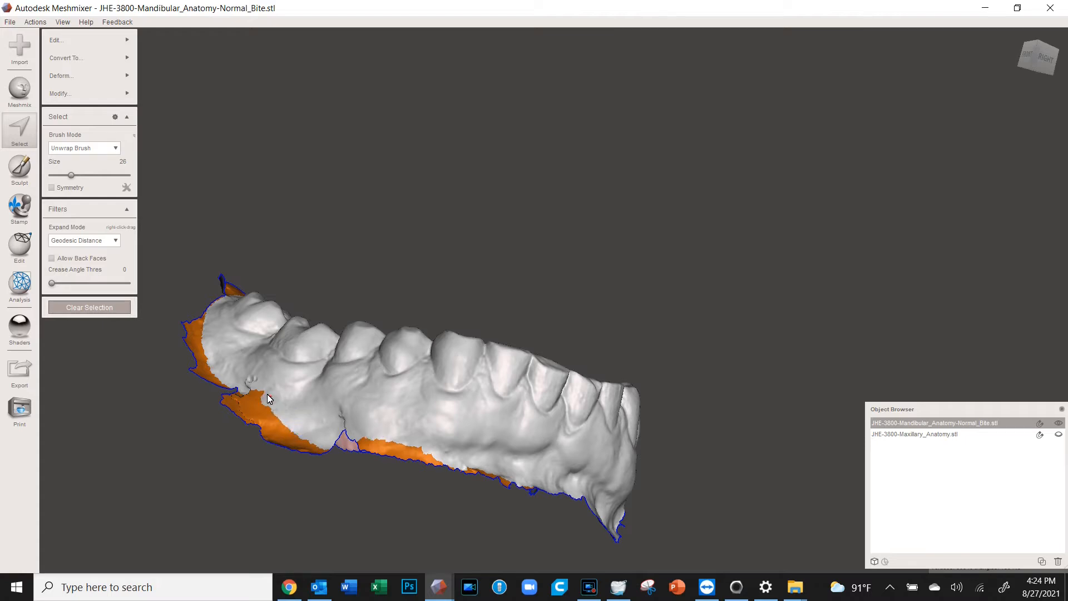
Clear the left flange selection and trace a new loop along the arch's lower edge
right_drag(374, 336, 367, 431)
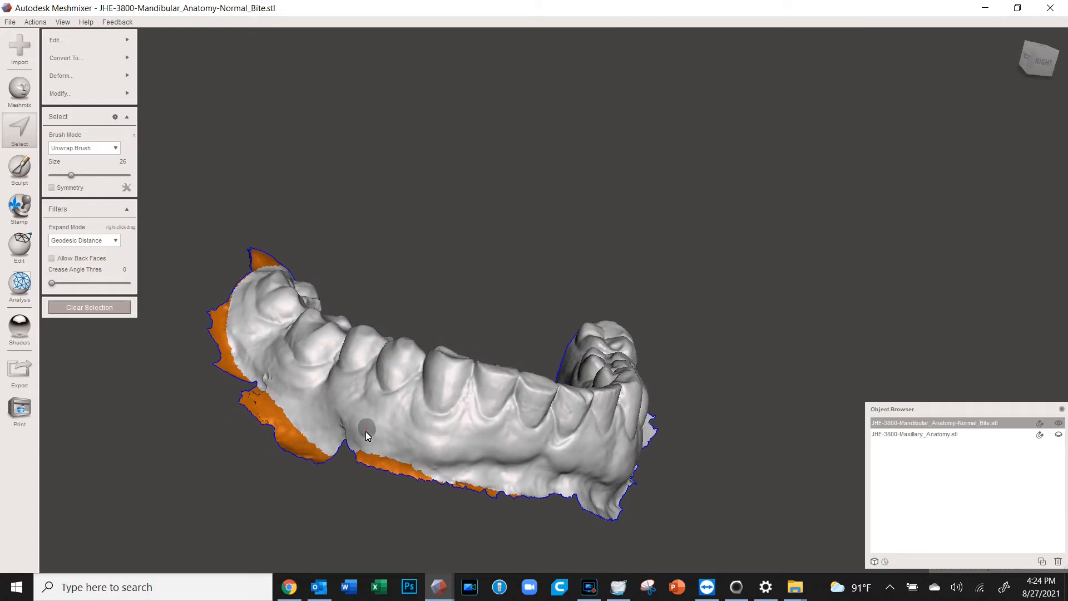
right_drag(440, 318, 394, 286)
right_drag(325, 380, 330, 429)
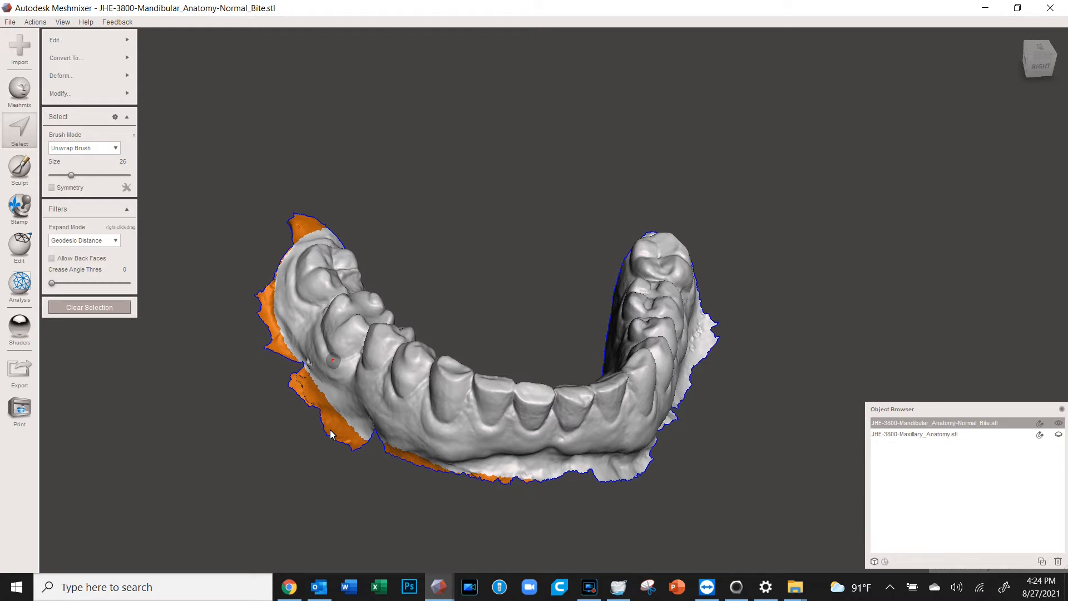
key(Escape)
right_drag(344, 424, 300, 426)
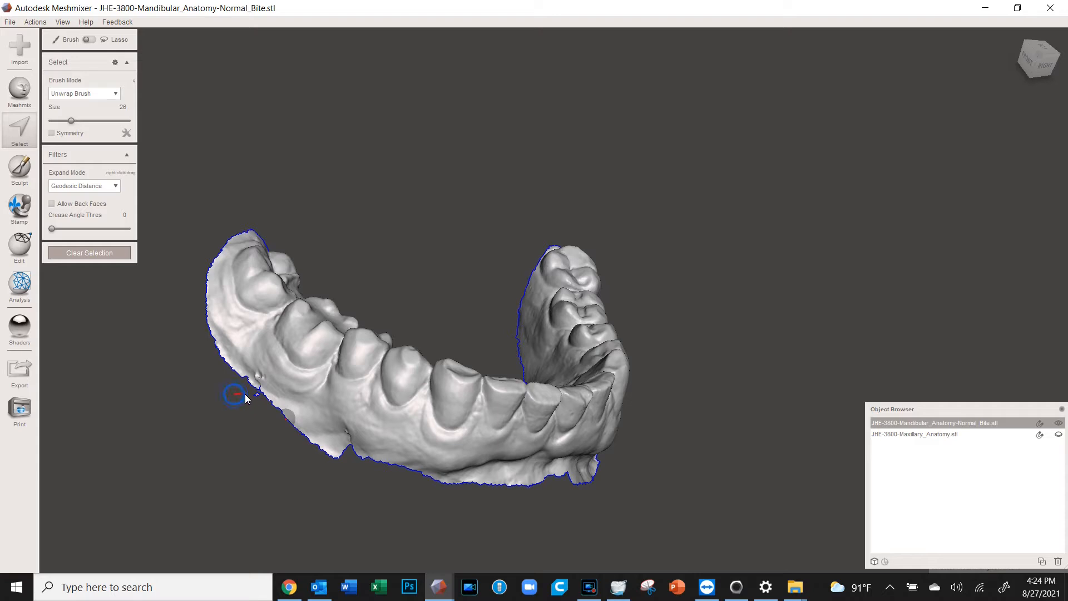
mouse_move(259, 397)
mouse_down()
mouse_move(393, 460)
mouse_move(498, 473)
mouse_move(625, 466)
mouse_up()
Delete the lower-edge gum and the excess gum from the front edge to the right molar
drag(202, 398, 202, 398)
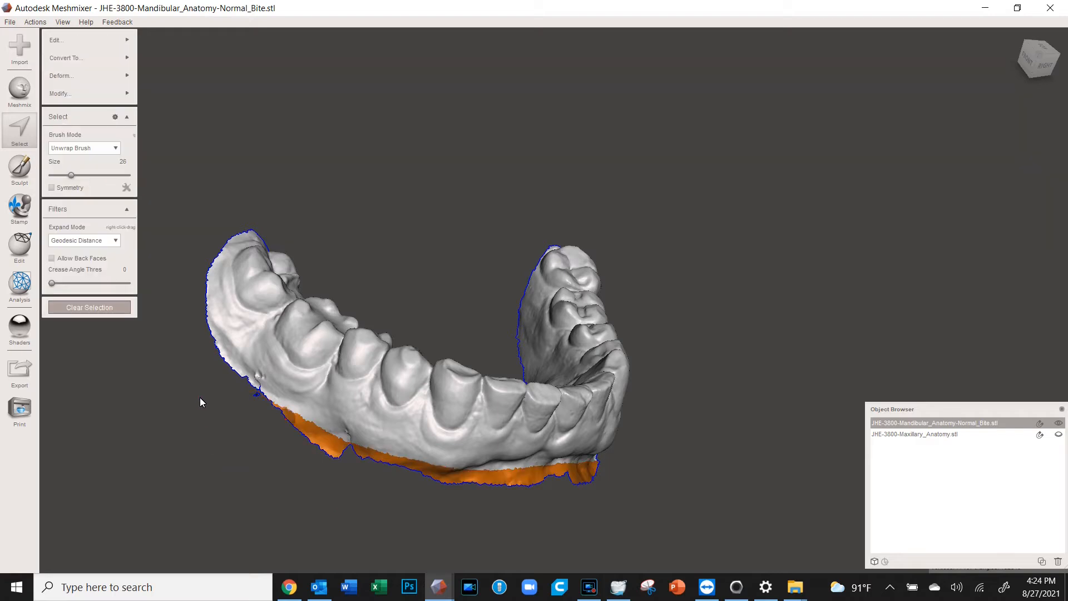
key(Delete)
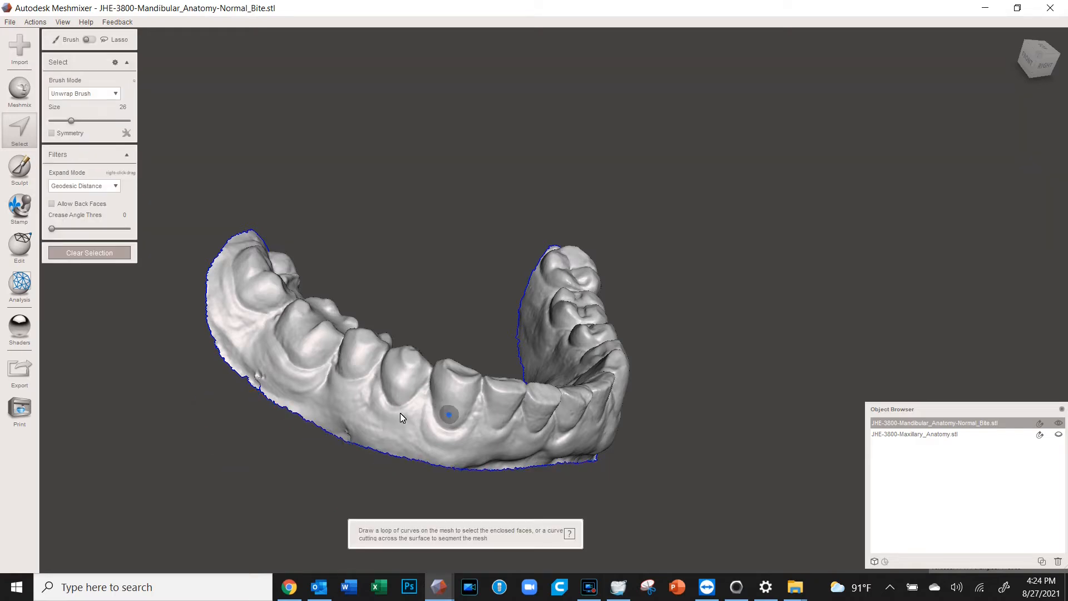
right_drag(442, 412, 292, 411)
mouse_move(534, 416)
right_down()
mouse_move(412, 409)
mouse_move(273, 427)
right_up()
mouse_move(330, 419)
mouse_down()
mouse_move(470, 390)
mouse_move(558, 356)
mouse_move(615, 306)
mouse_move(641, 184)
mouse_up()
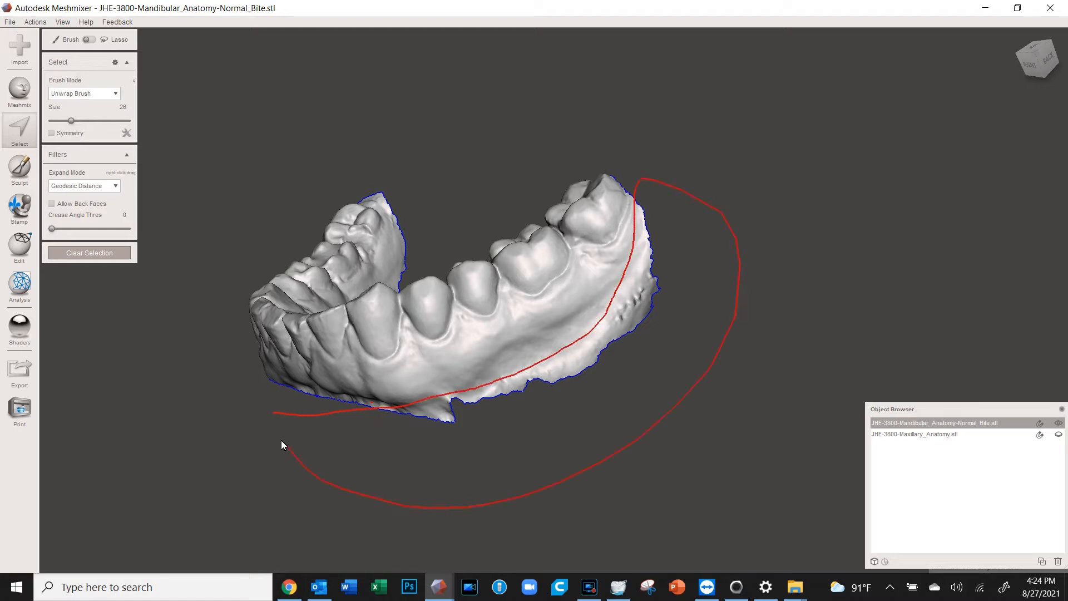
drag(281, 440, 279, 440)
key(Delete)
mouse_move(289, 281)
right_down()
mouse_move(340, 358)
mouse_move(363, 438)
right_up()
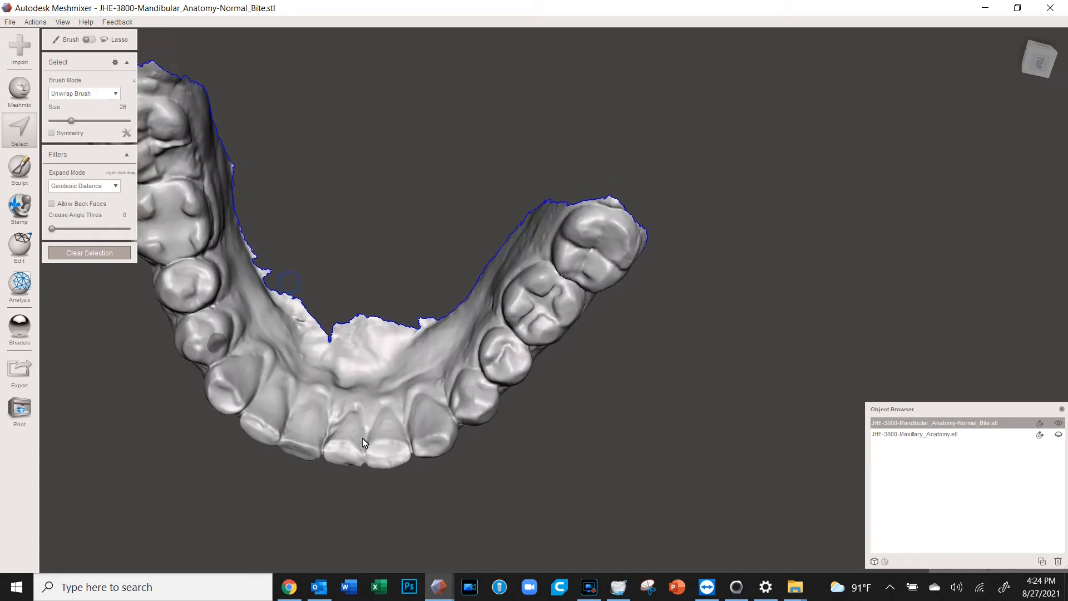
Lasso and delete the excess gum along the inner side of the arch
drag(639, 211, 579, 201)
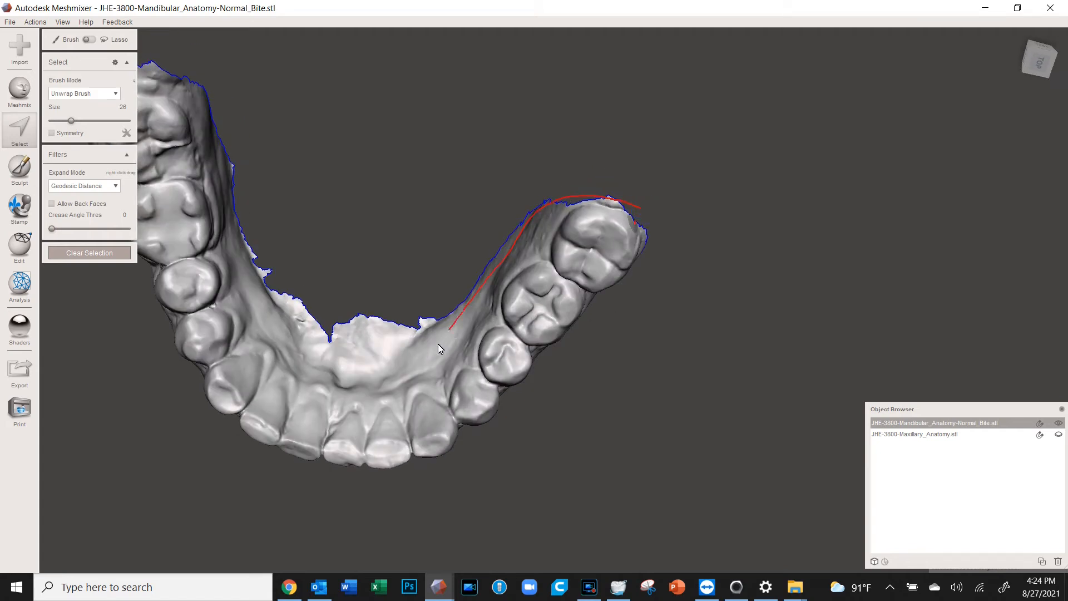
mouse_move(379, 359)
mouse_down()
mouse_move(323, 354)
mouse_move(263, 294)
mouse_up()
drag(232, 191, 224, 154)
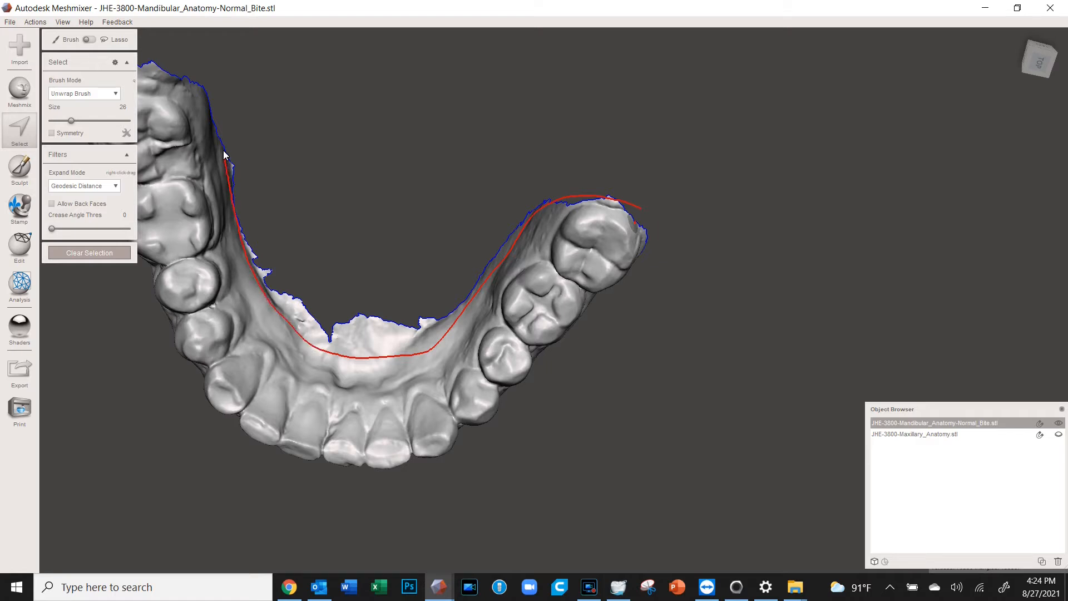
drag(666, 215, 667, 216)
key(Delete)
Lasso and delete the arch-tip faces, then check the trimmed arch for gaps
mouse_move(419, 291)
middle_down()
mouse_move(442, 295)
mouse_move(764, 491)
middle_up()
mouse_move(472, 305)
right_down()
mouse_move(463, 262)
mouse_move(445, 256)
right_up()
mouse_move(383, 213)
mouse_down()
mouse_move(466, 204)
mouse_move(512, 222)
mouse_up()
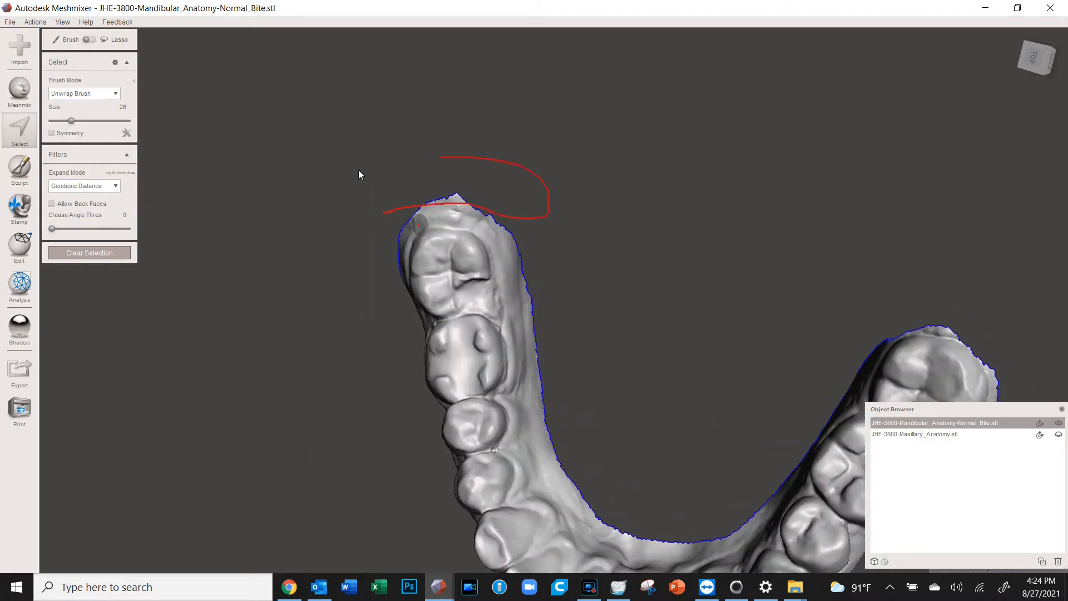
drag(359, 167, 377, 199)
key(Delete)
mouse_move(464, 430)
right_down()
mouse_move(507, 346)
mouse_move(536, 318)
right_up()
right_drag(603, 327, 550, 322)
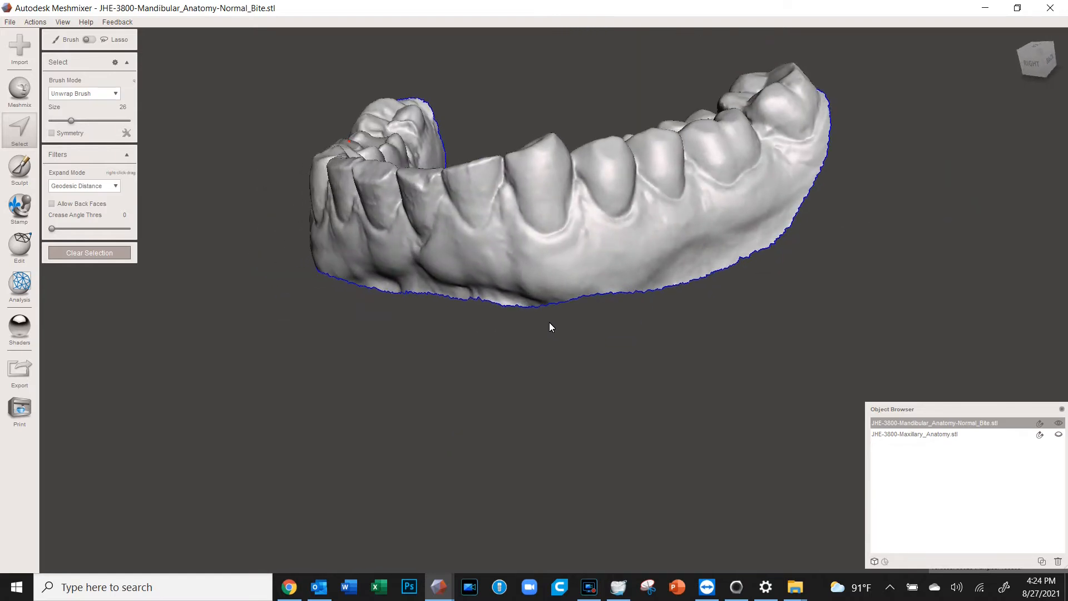
scroll(550, 322, up, 10)
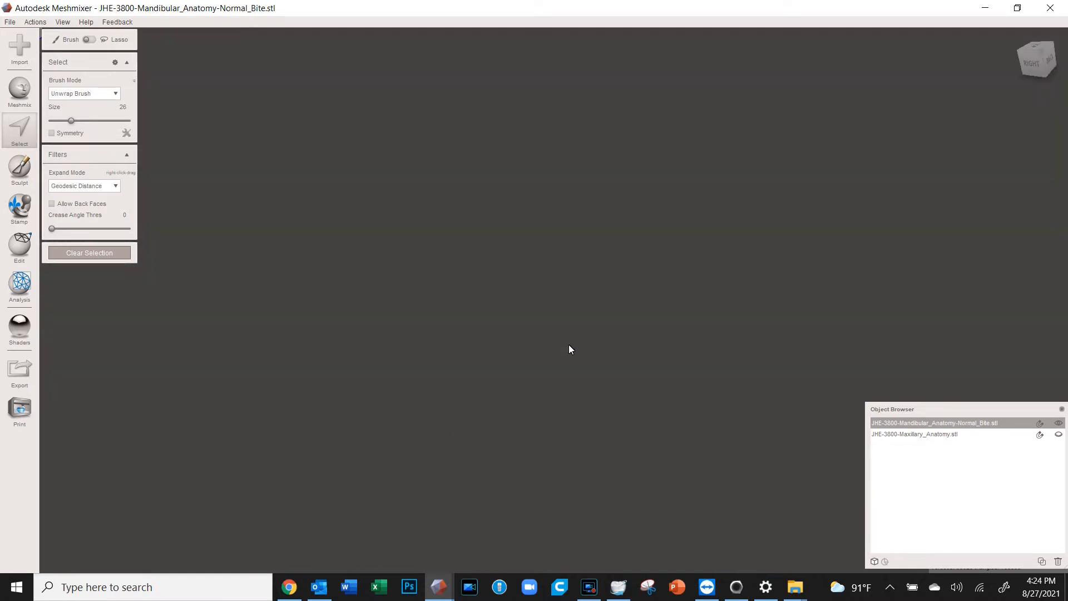
scroll(569, 345, down, 1)
Set the brush size to 0 and select the arch's open bottom boundary
click(51, 122)
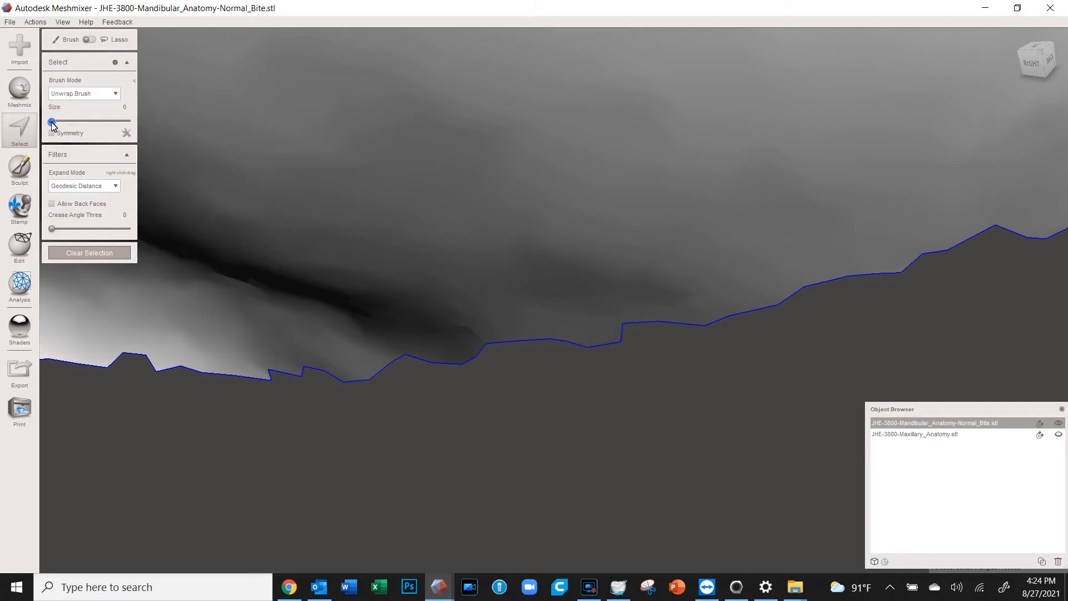
click(523, 342)
scroll(522, 343, down, 3)
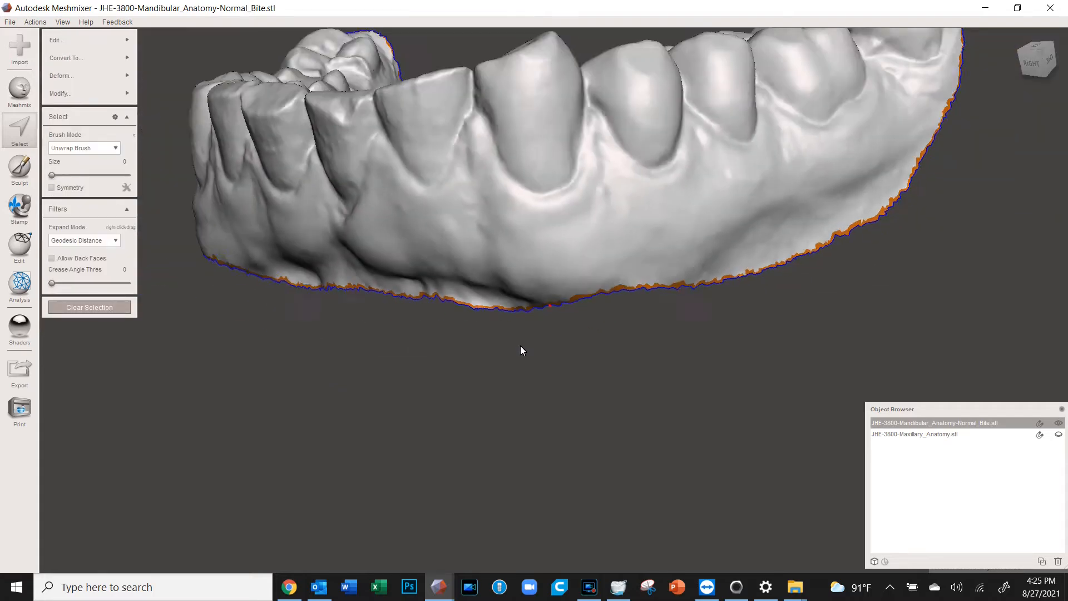
mouse_move(539, 346)
right_down()
mouse_move(622, 337)
mouse_move(643, 346)
mouse_move(551, 348)
right_up()
scroll(617, 306, up, 4)
scroll(616, 310, up, 3)
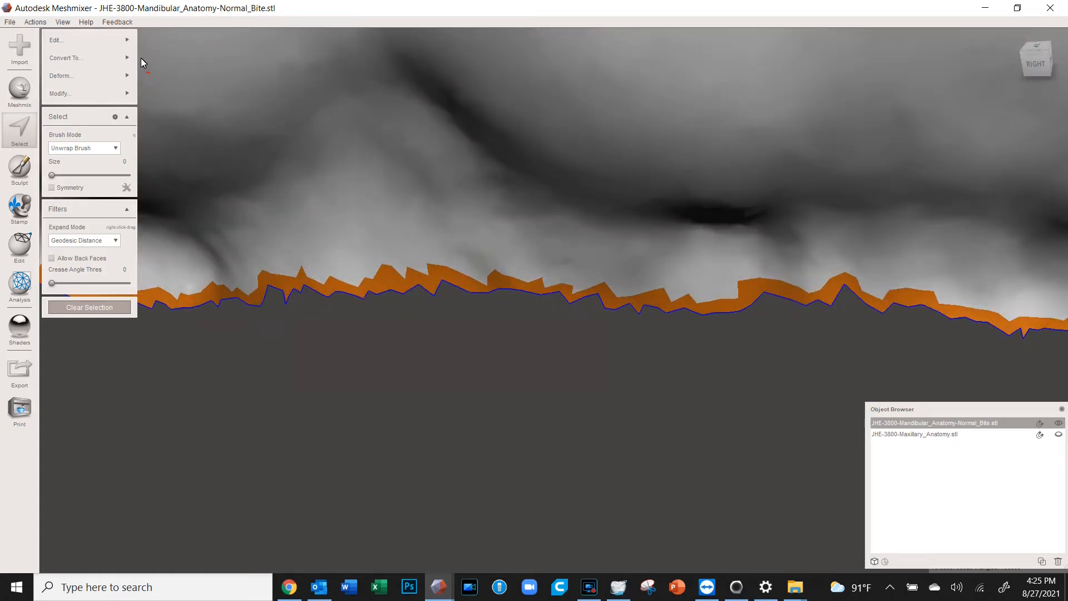
Apply Modify > Optimize Boundary to the selected edge
mouse_move(123, 95)
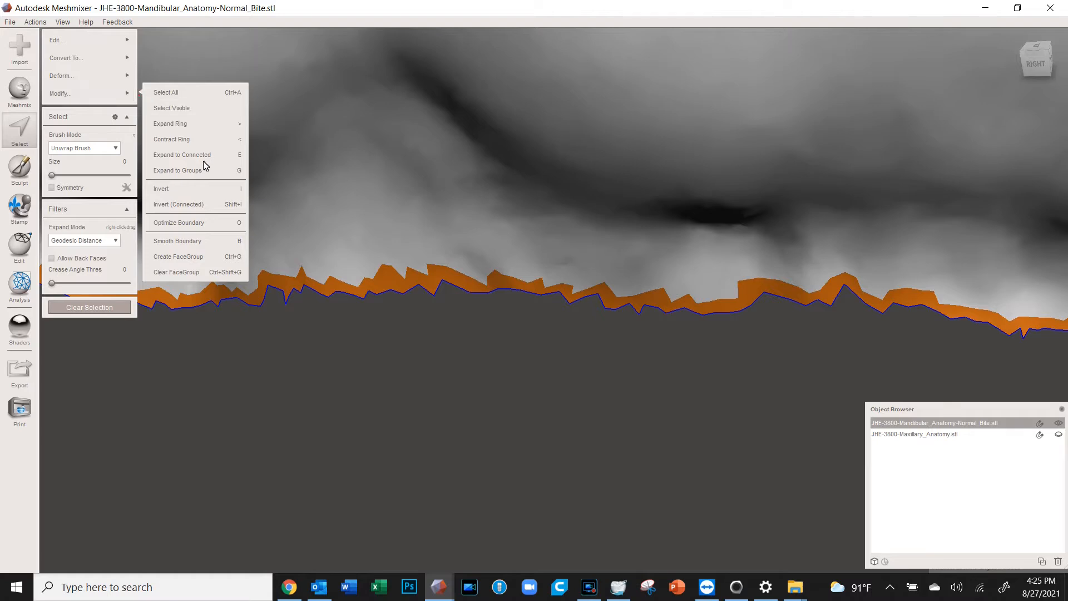
click(178, 223)
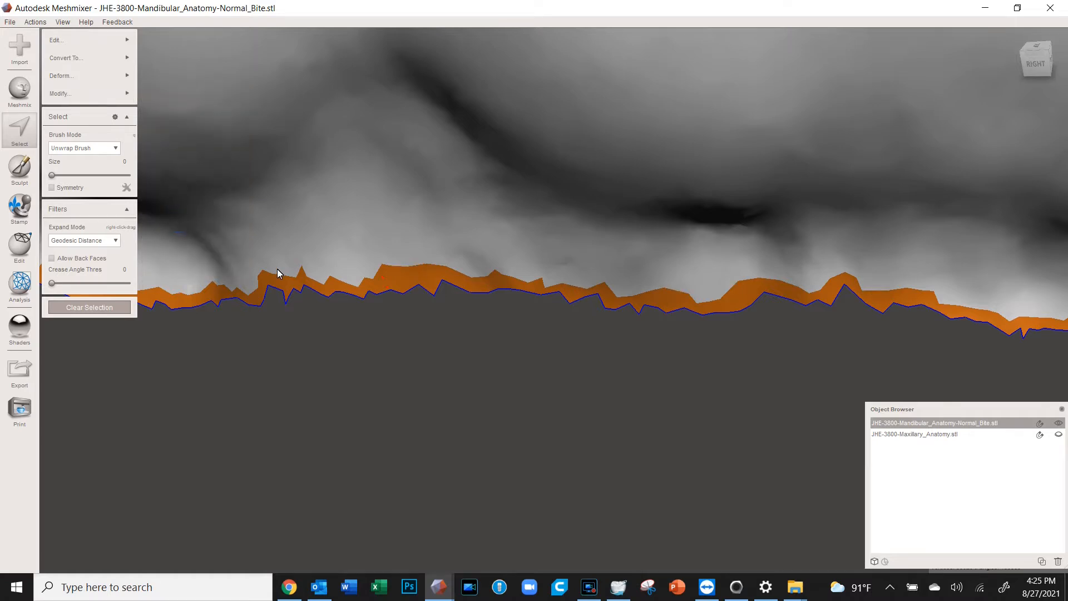
mouse_move(123, 94)
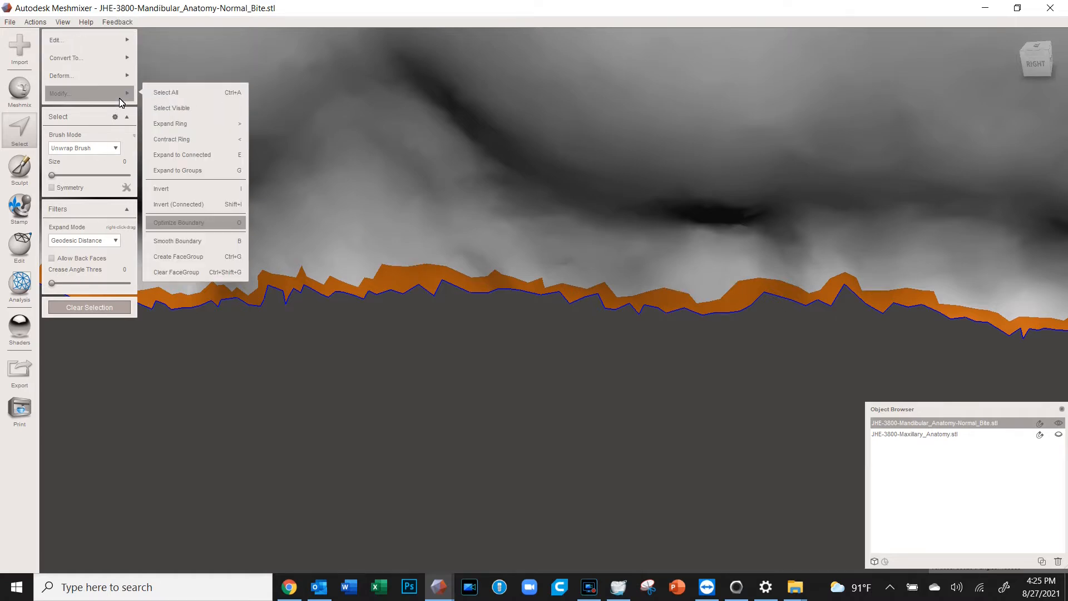
Apply Smooth Boundary (Smoothness 50, 30 iterations, 2 rings) to the lower arch's bottom edge and inspect it
click(188, 243)
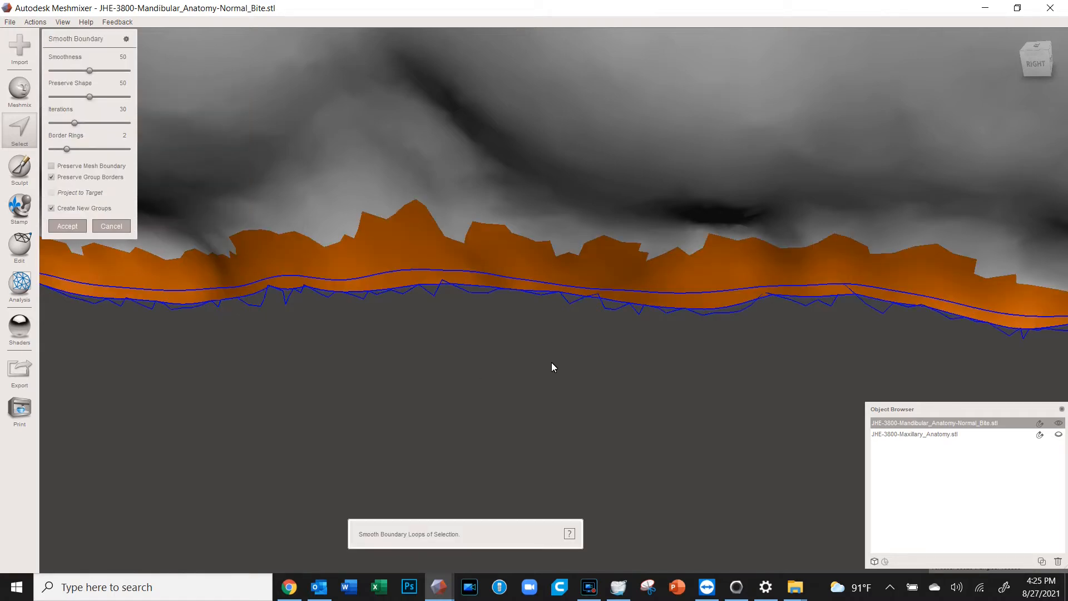
click(67, 226)
scroll(459, 363, down, 5)
right_drag(460, 359, 489, 341)
scroll(488, 341, down, 4)
right_drag(543, 362, 525, 399)
scroll(456, 440, up, 3)
right_drag(455, 440, 534, 396)
scroll(459, 376, up, 4)
scroll(459, 376, down, 5)
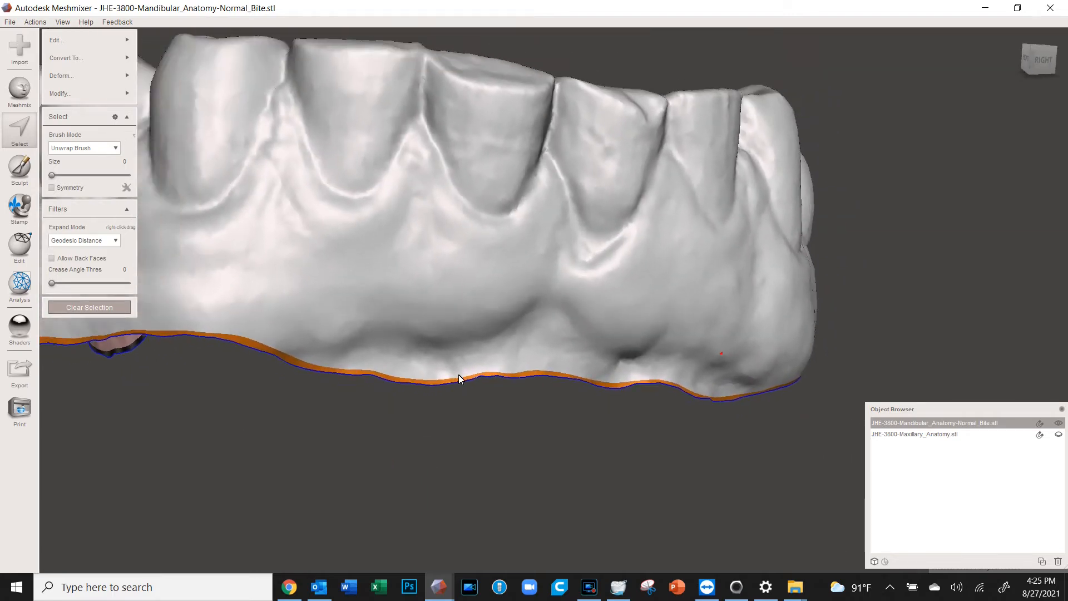
right_drag(466, 356, 580, 334)
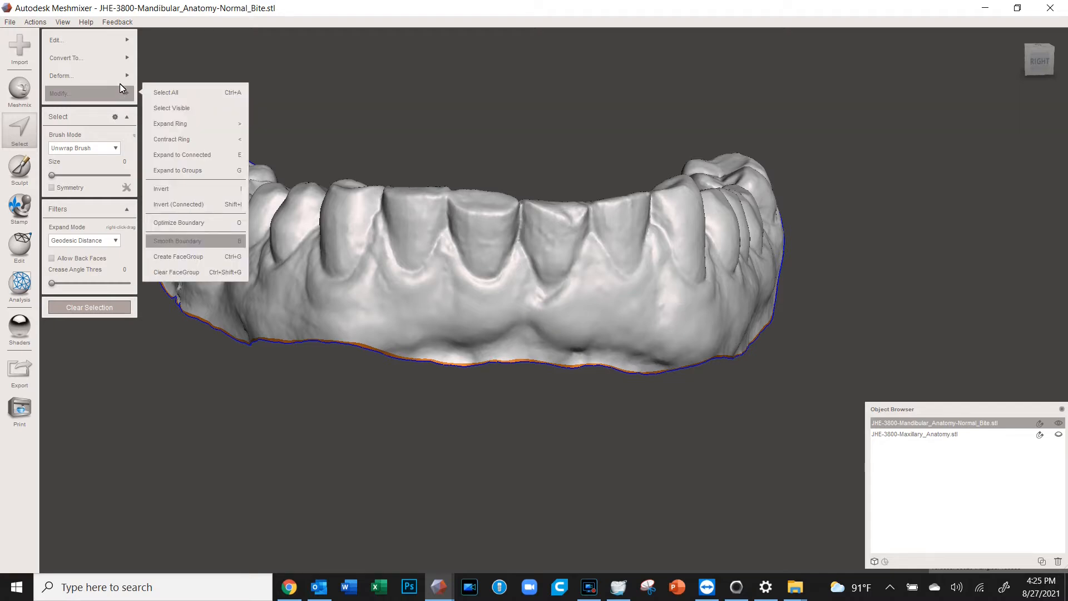
Use Face Transform to pull the selected bottom band straight down into a tall base wall
mouse_move(117, 42)
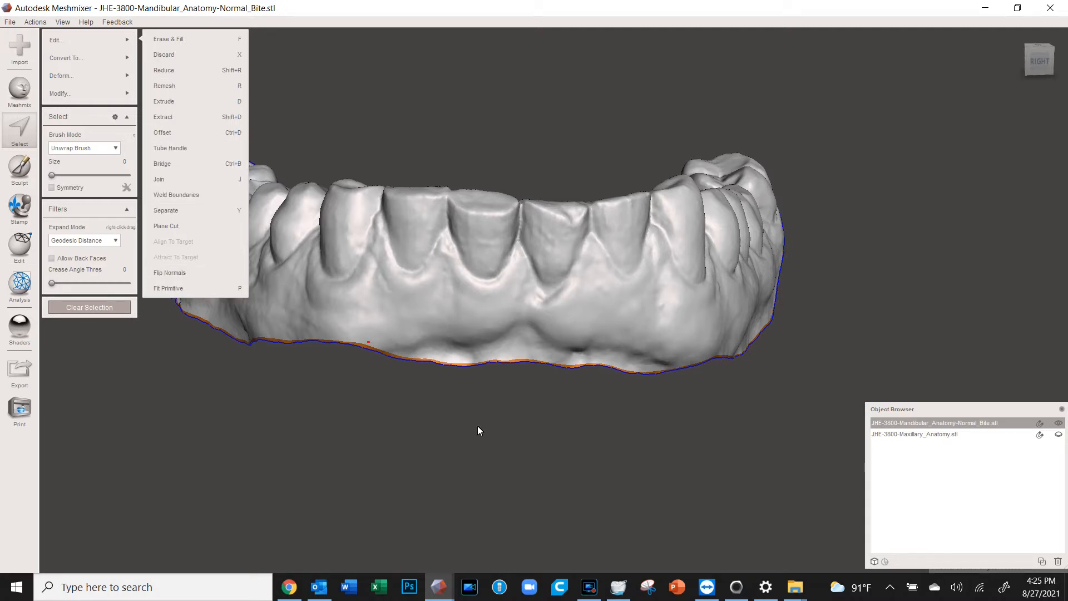
key(t)
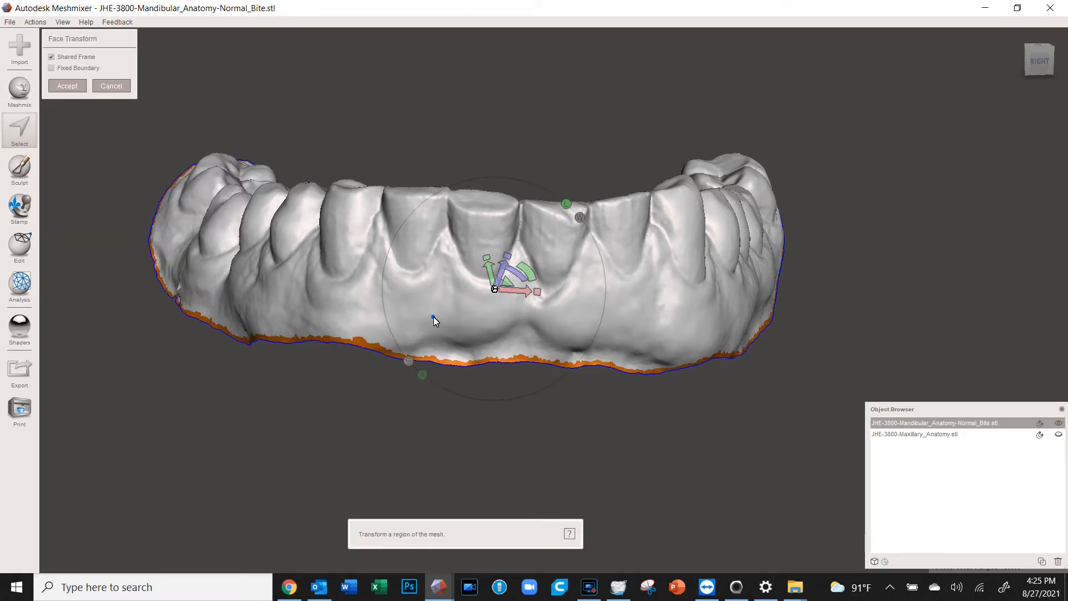
right_drag(433, 316, 483, 270)
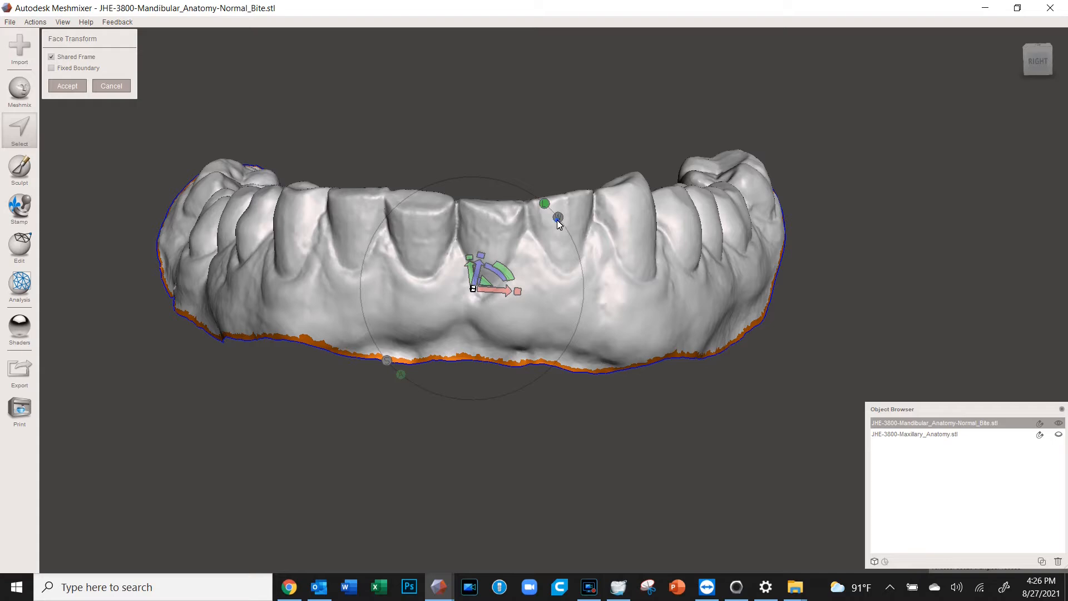
right_drag(479, 268, 406, 288)
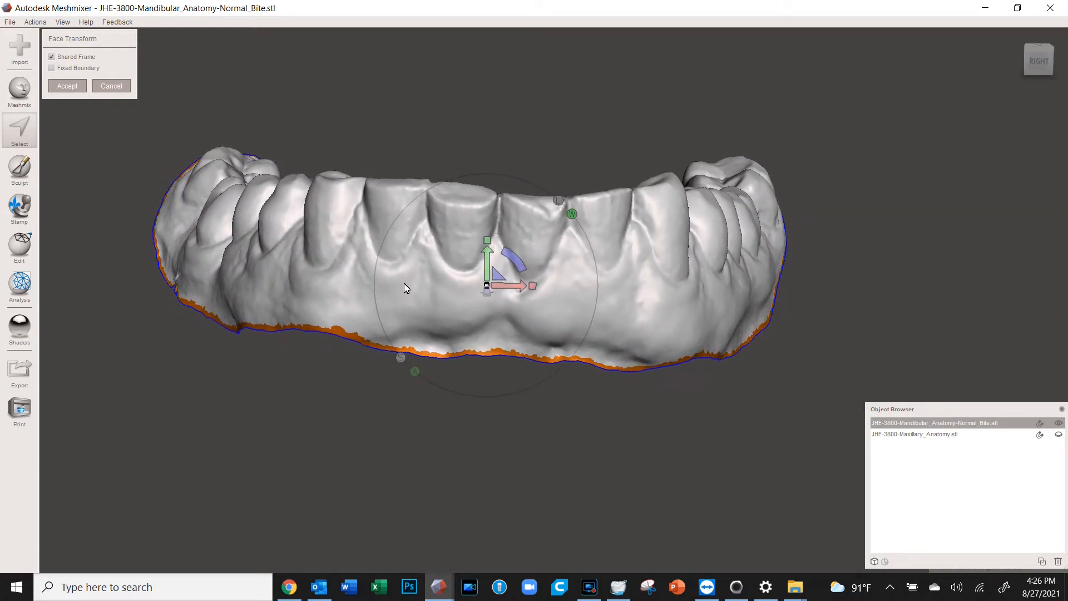
drag(488, 253, 474, 488)
scroll(474, 487, down, 3)
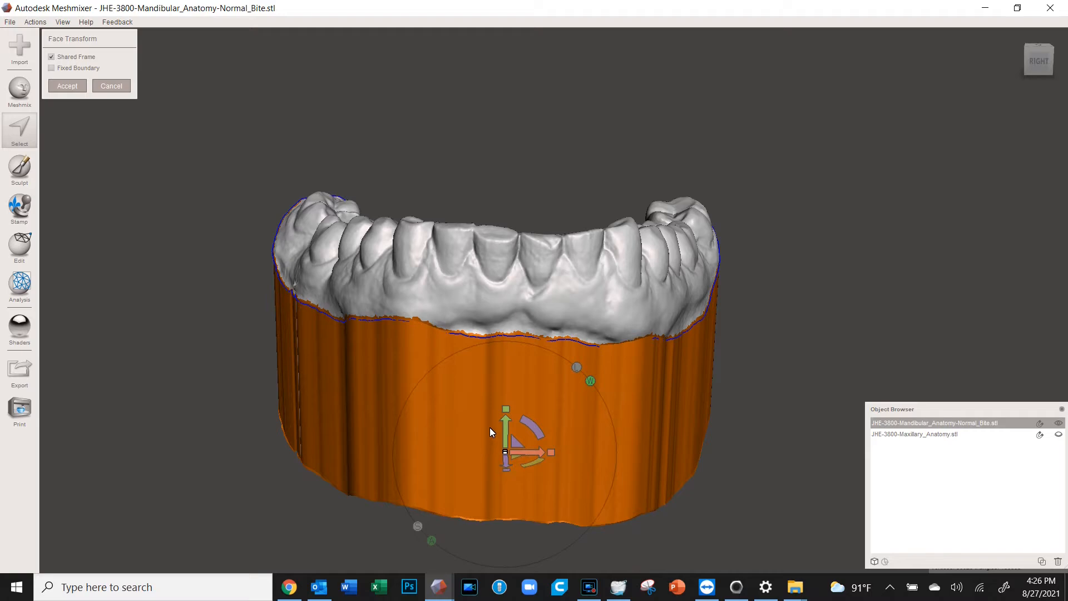
drag(506, 421, 505, 483)
right_drag(493, 475, 401, 408)
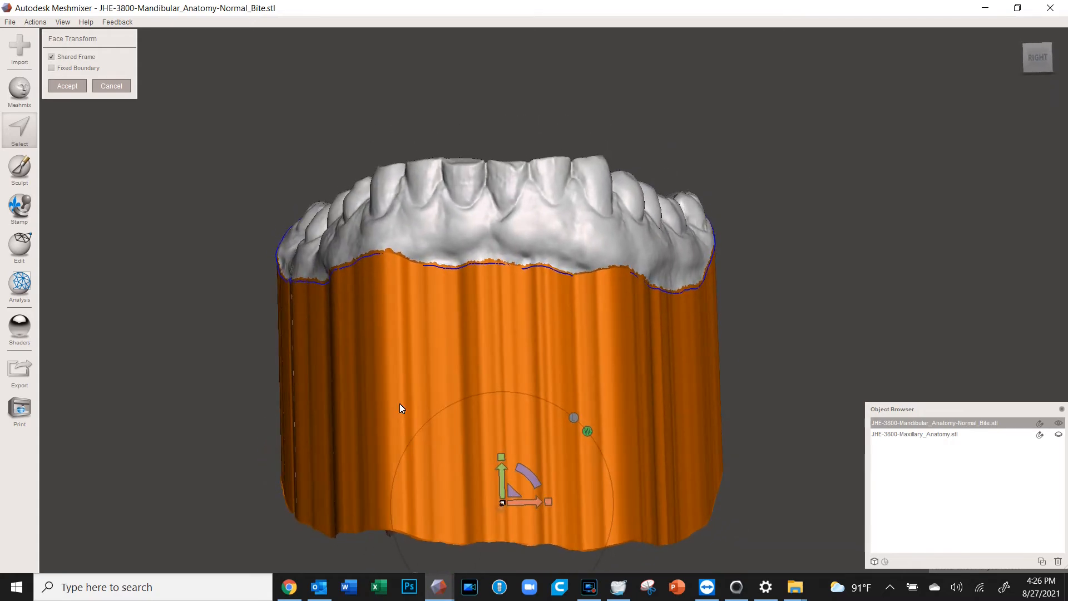
click(76, 85)
right_drag(275, 339, 545, 375)
right_drag(788, 361, 384, 359)
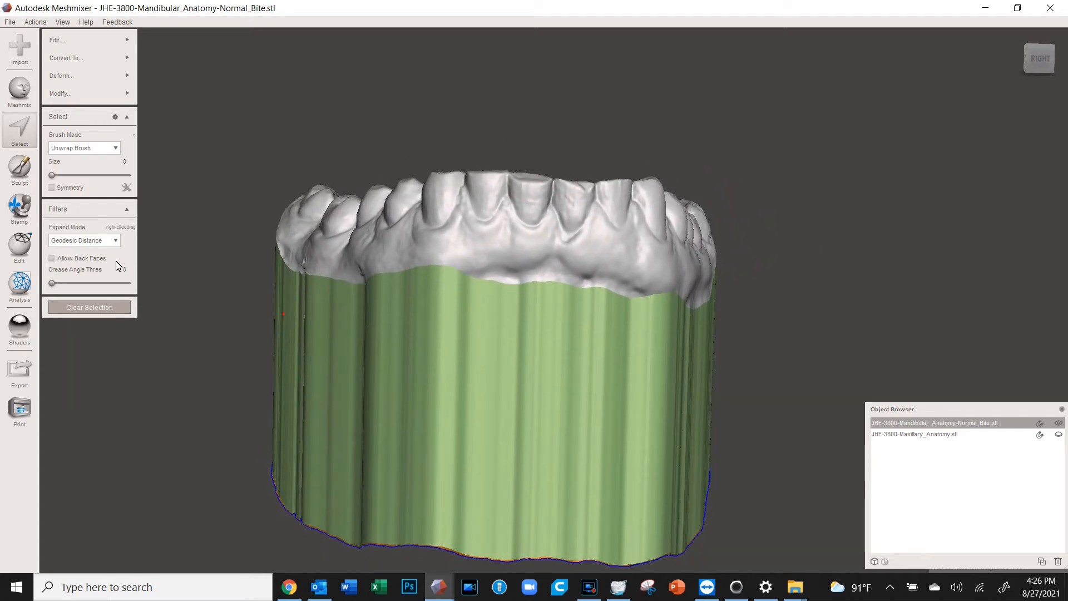
click(19, 245)
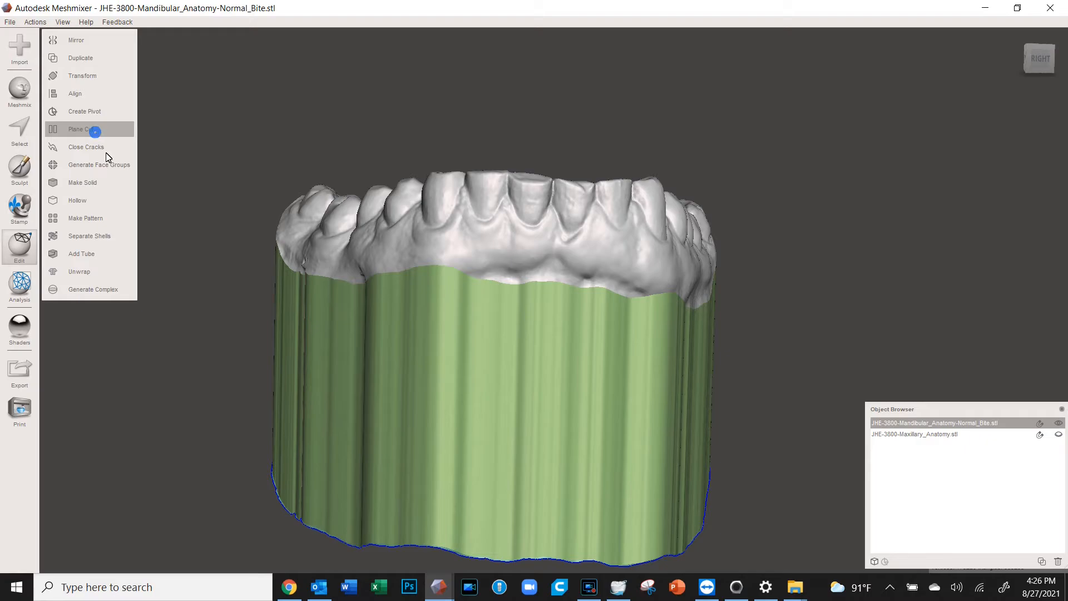
click(94, 134)
right_drag(452, 425, 436, 288)
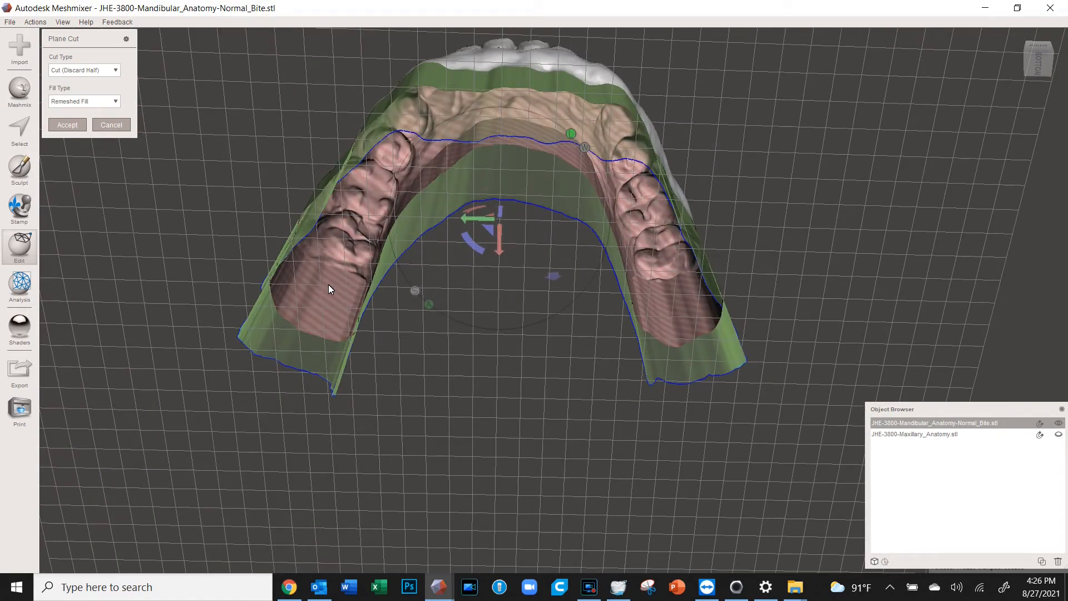
right_drag(620, 197, 972, 338)
scroll(745, 321, up, 3)
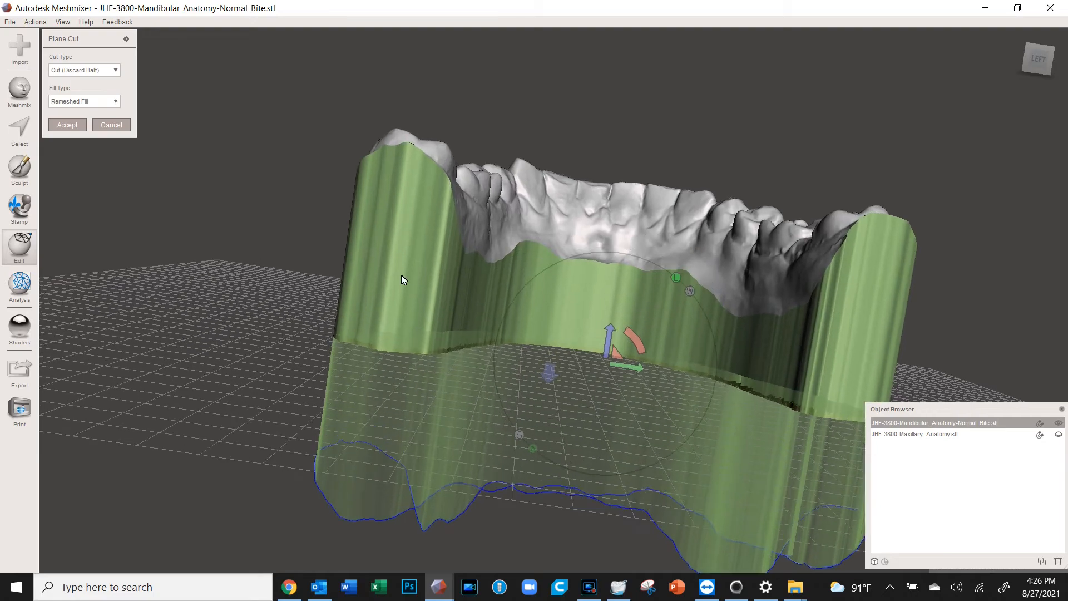
right_drag(857, 315, 158, 122)
click(113, 131)
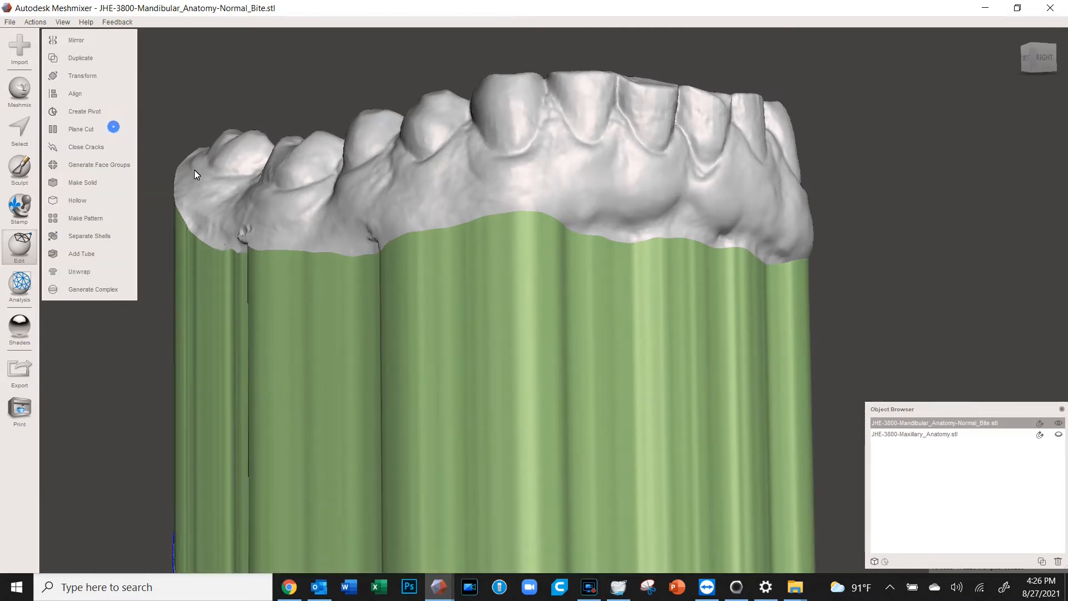
right_drag(632, 352, 374, 107)
right_drag(376, 216, 568, 429)
key(s)
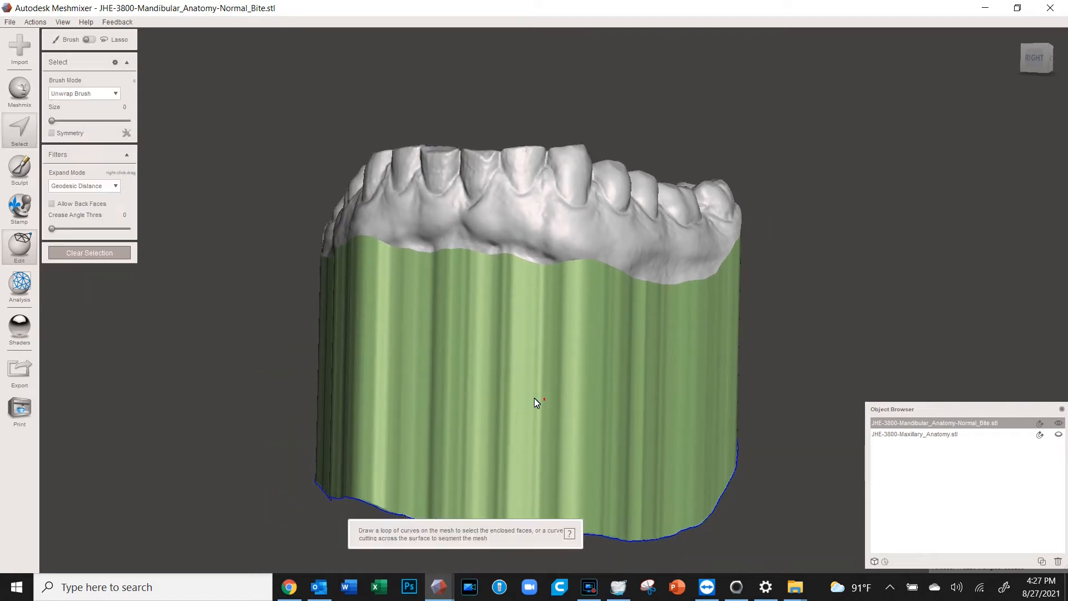
Select the green base face group, apply Deform > Smooth to it, then clear the selection
double_click(509, 389)
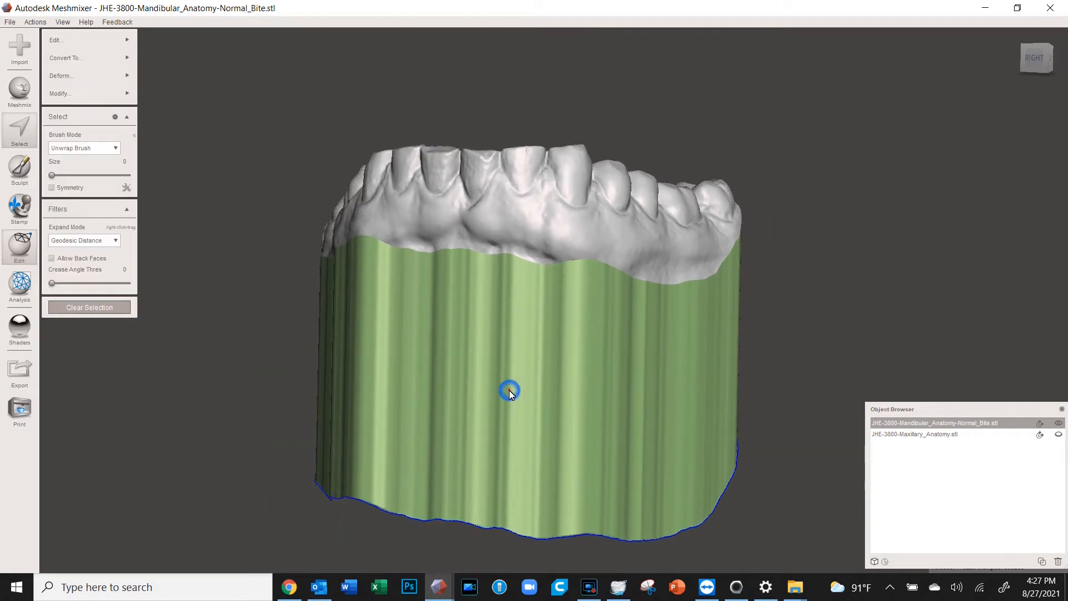
right_drag(506, 391, 434, 370)
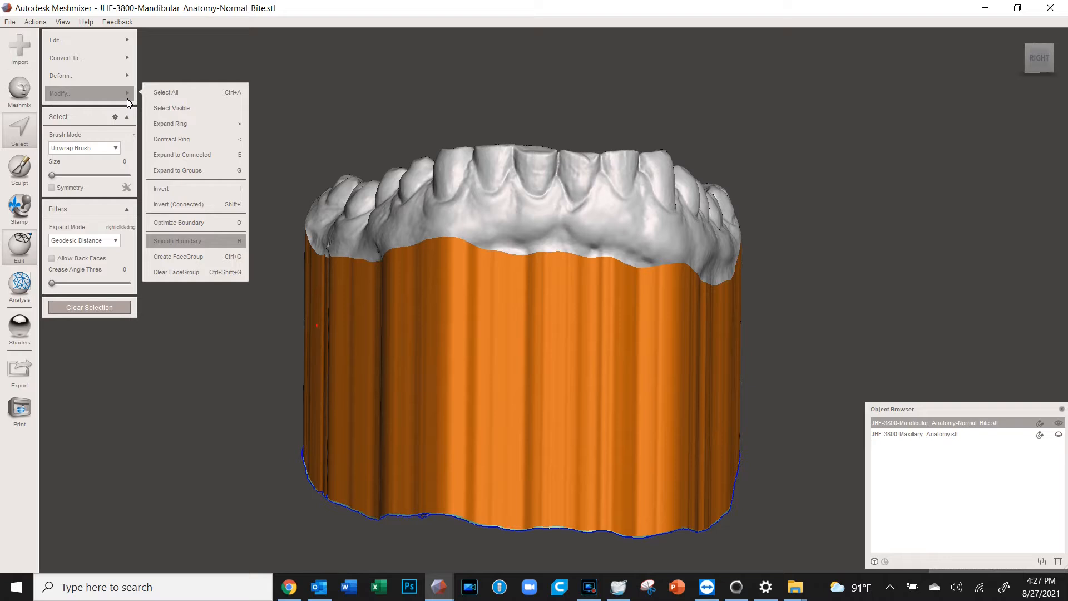
mouse_move(132, 45)
mouse_move(132, 102)
mouse_move(125, 82)
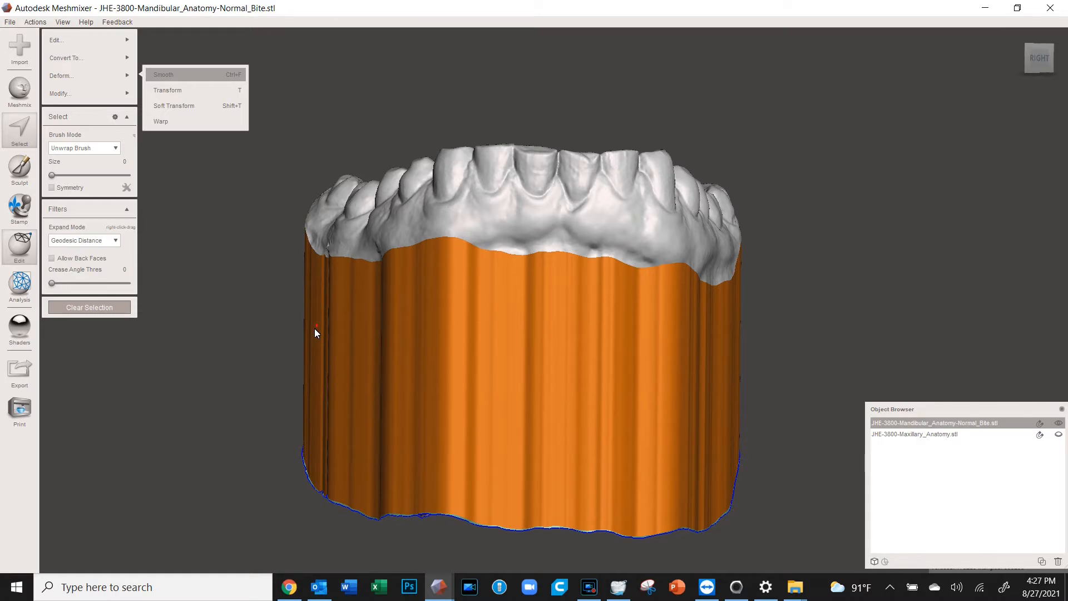
right_drag(305, 369, 219, 256)
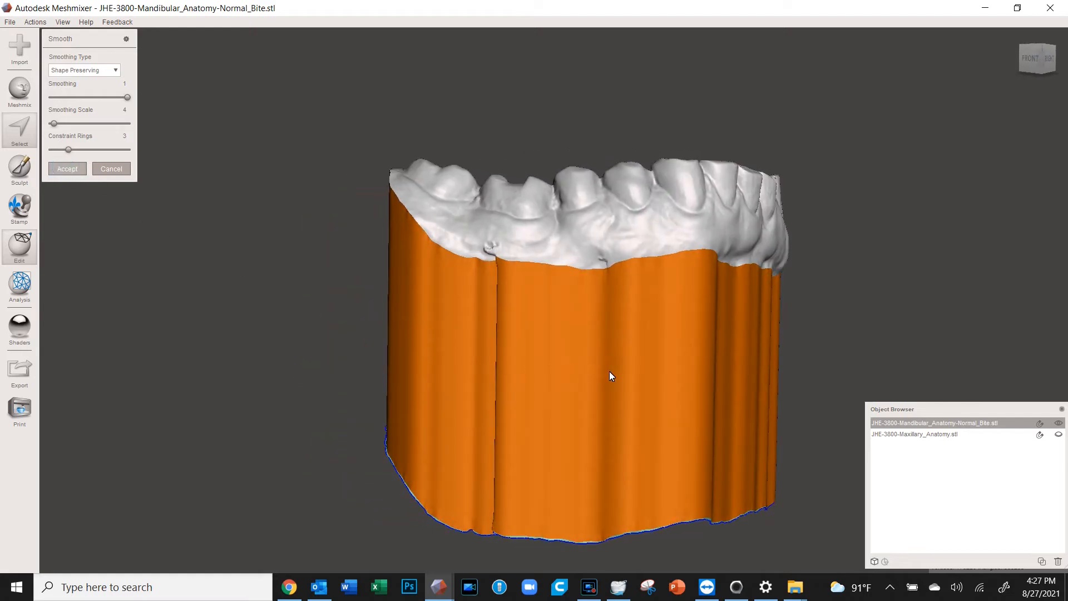
right_drag(669, 376, 518, 362)
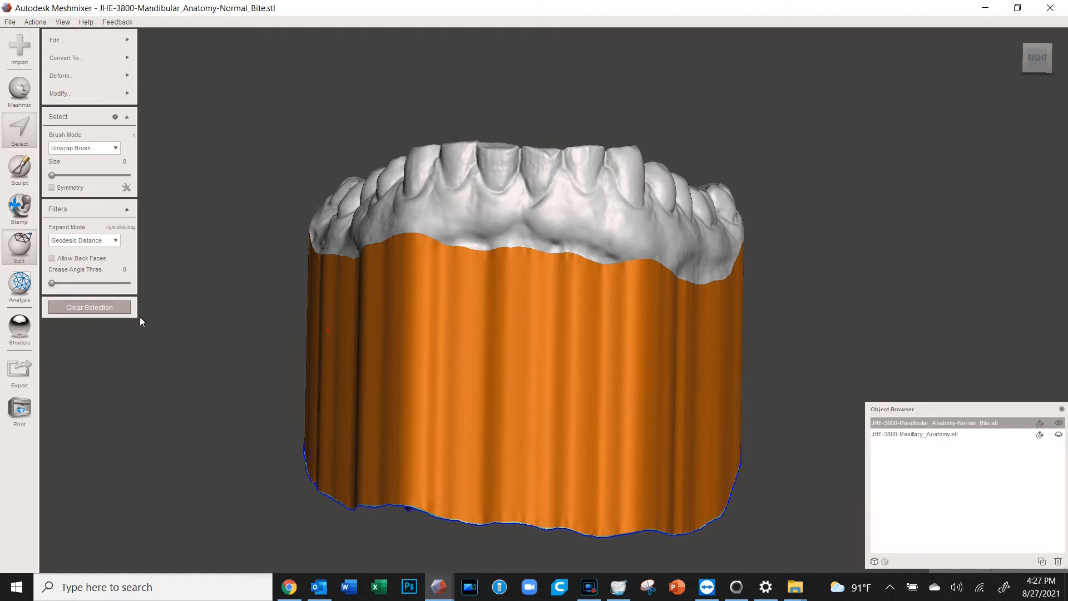
click(117, 308)
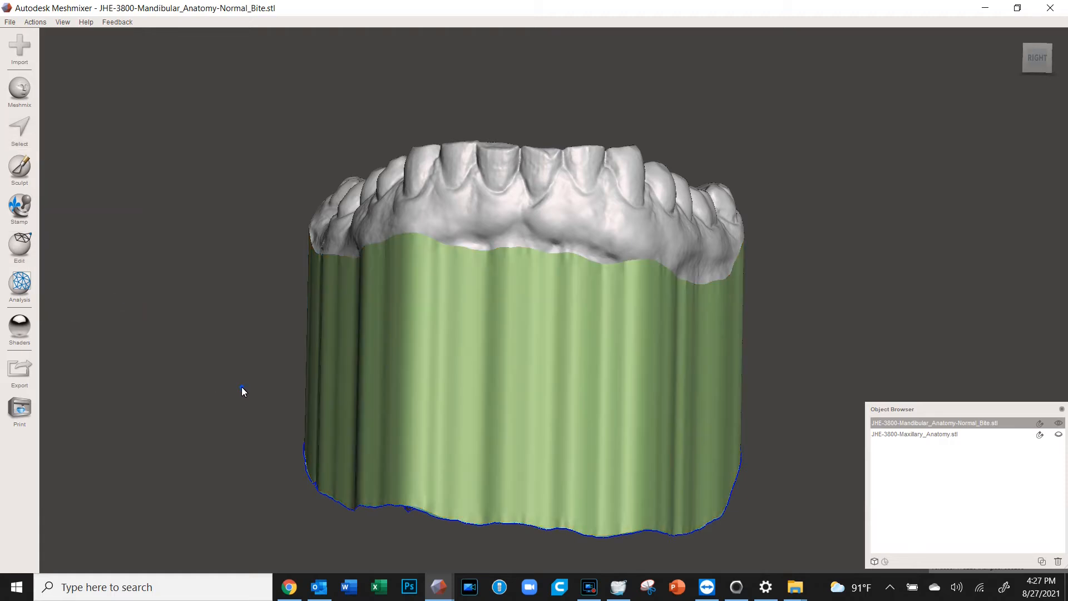
Start a Plane Cut from the Edit menu and tilt the cut plane about 21 degrees
right_drag(251, 404, 201, 356)
click(27, 256)
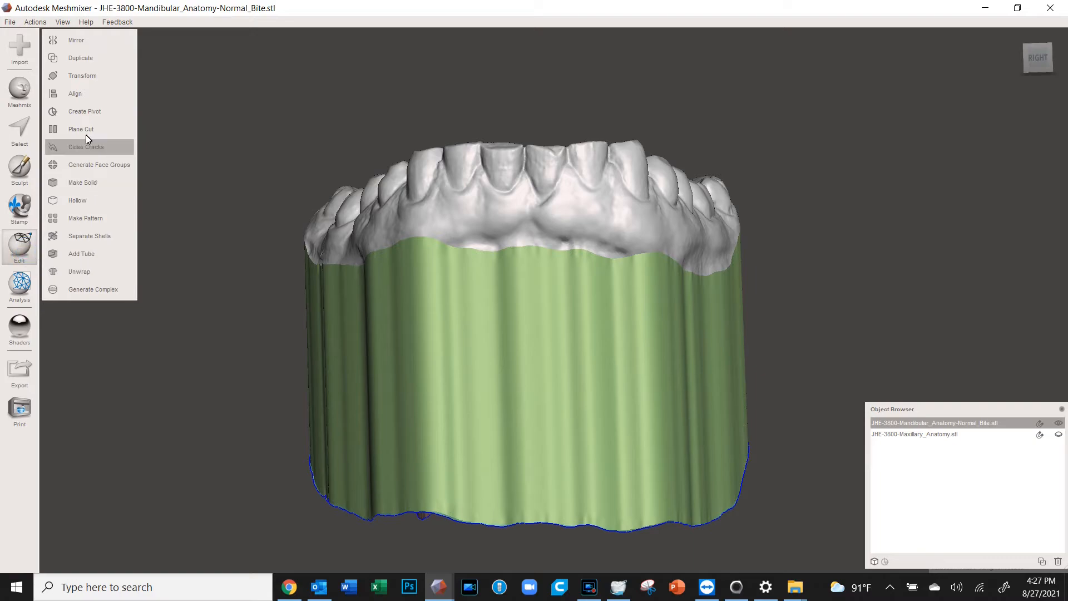
right_drag(346, 417, 343, 243)
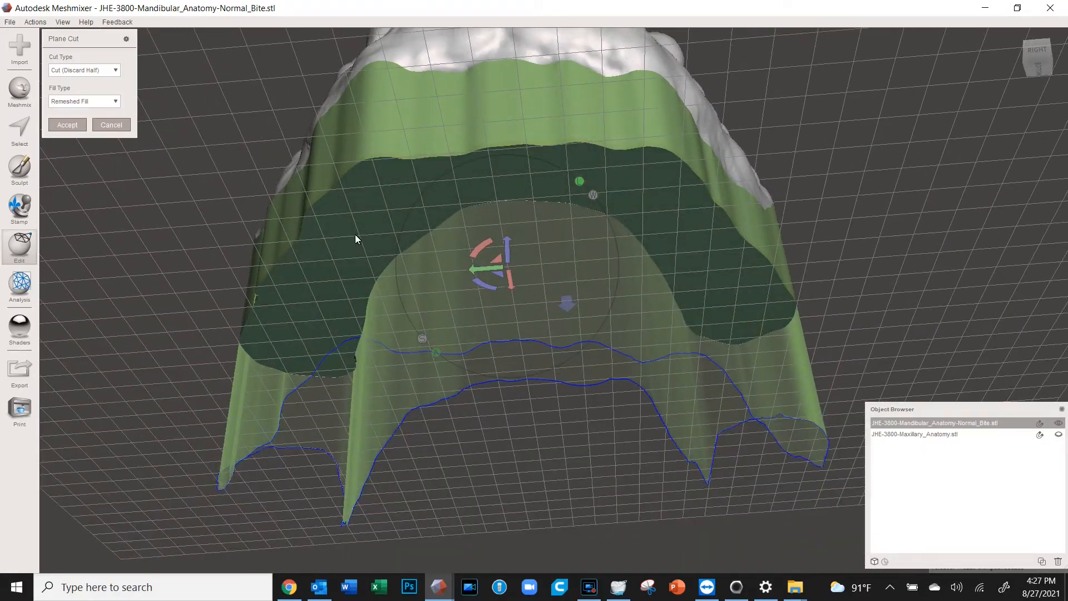
right_drag(655, 284, 666, 308)
scroll(660, 310, down, 2)
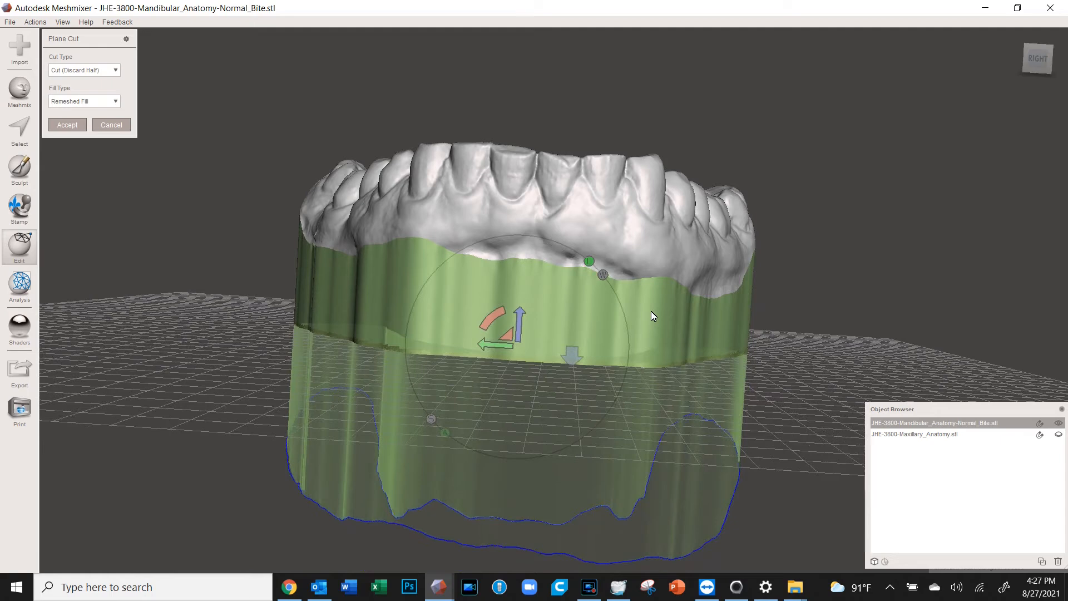
drag(500, 316, 426, 392)
right_drag(425, 352, 462, 349)
drag(484, 336, 484, 323)
right_drag(519, 319, 515, 340)
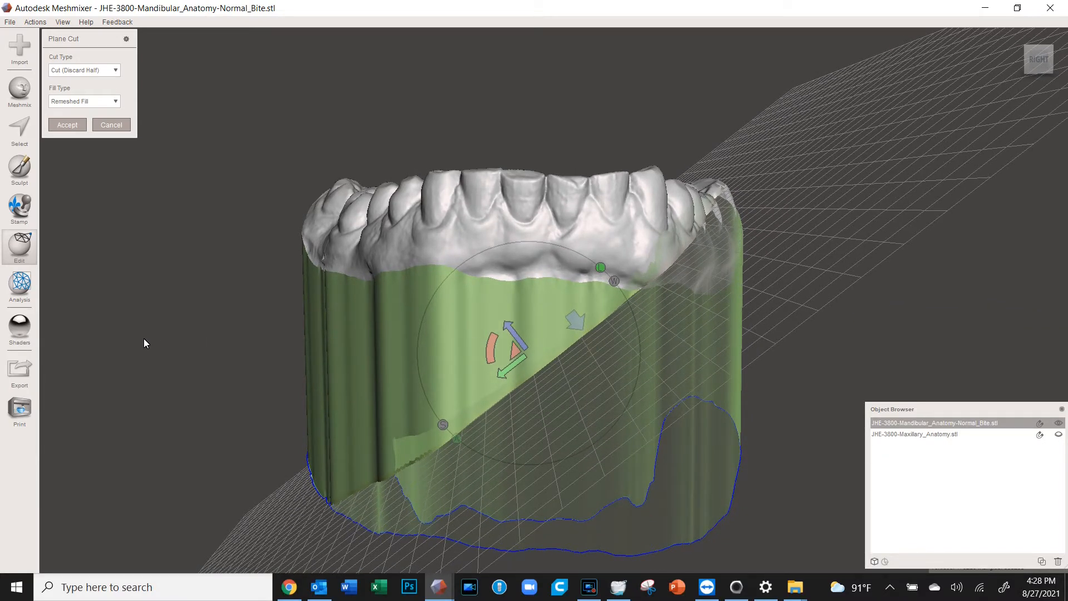
Set the cut line horizontally across the base, keep the upper part, and apply the cut
mouse_move(121, 386)
mouse_down()
mouse_move(513, 393)
mouse_move(972, 377)
mouse_up()
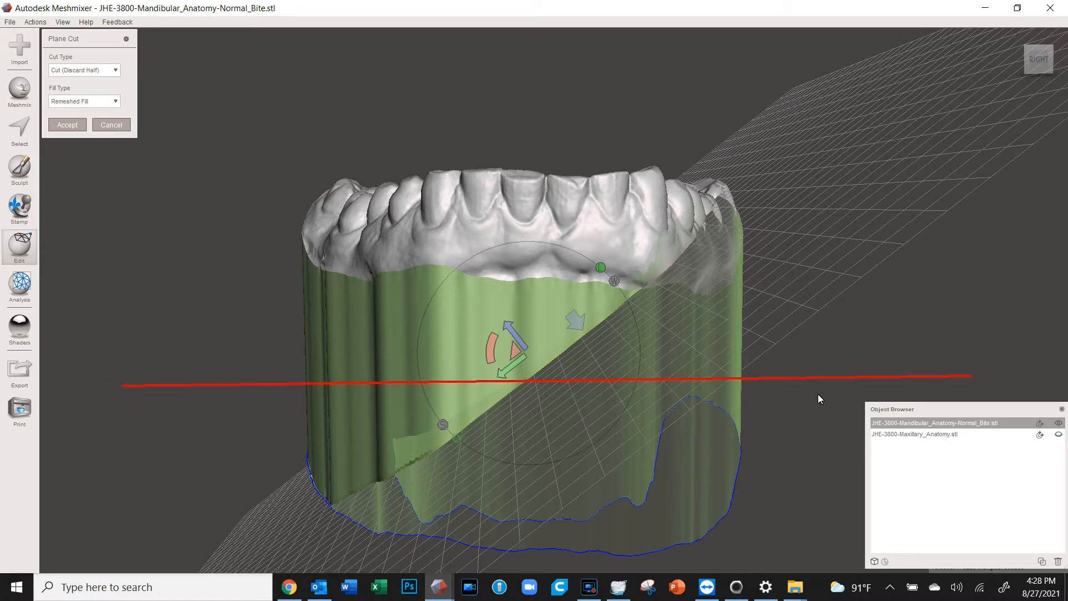
right_drag(656, 459, 685, 460)
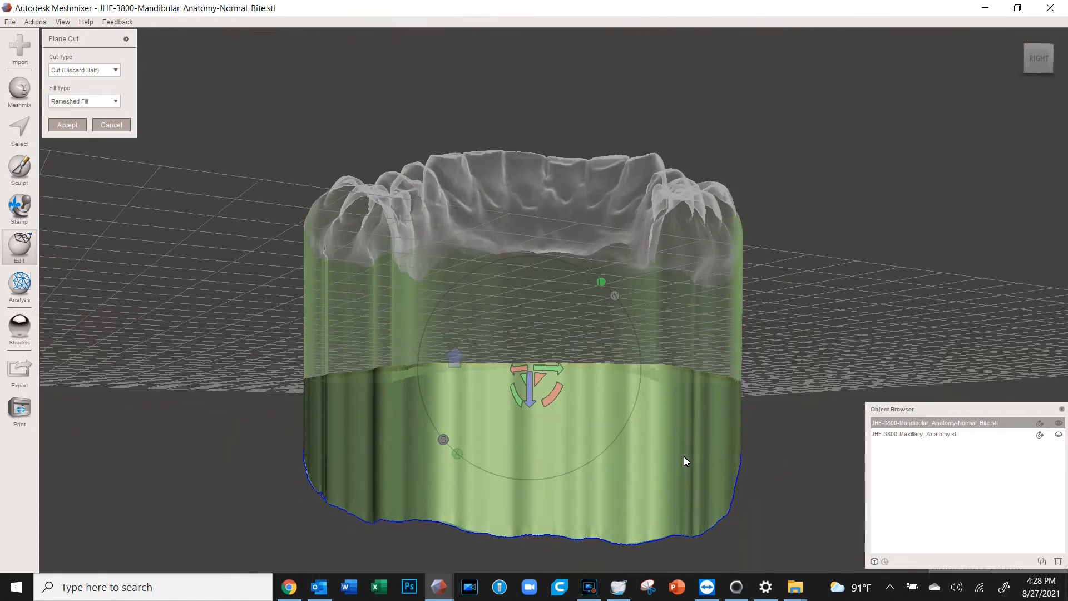
click(455, 359)
right_drag(489, 413, 392, 288)
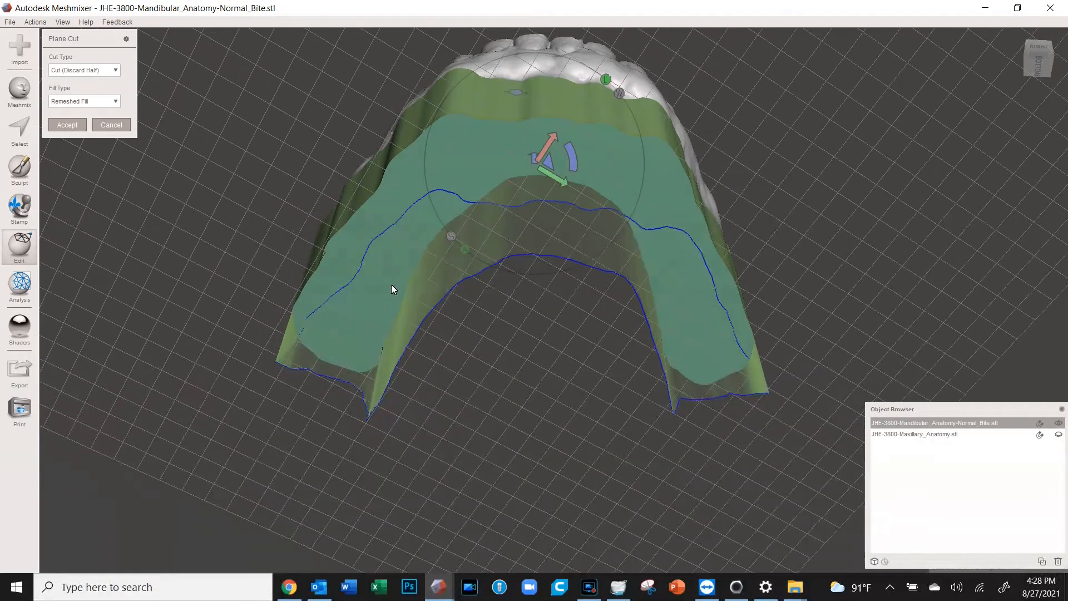
right_drag(676, 260, 661, 362)
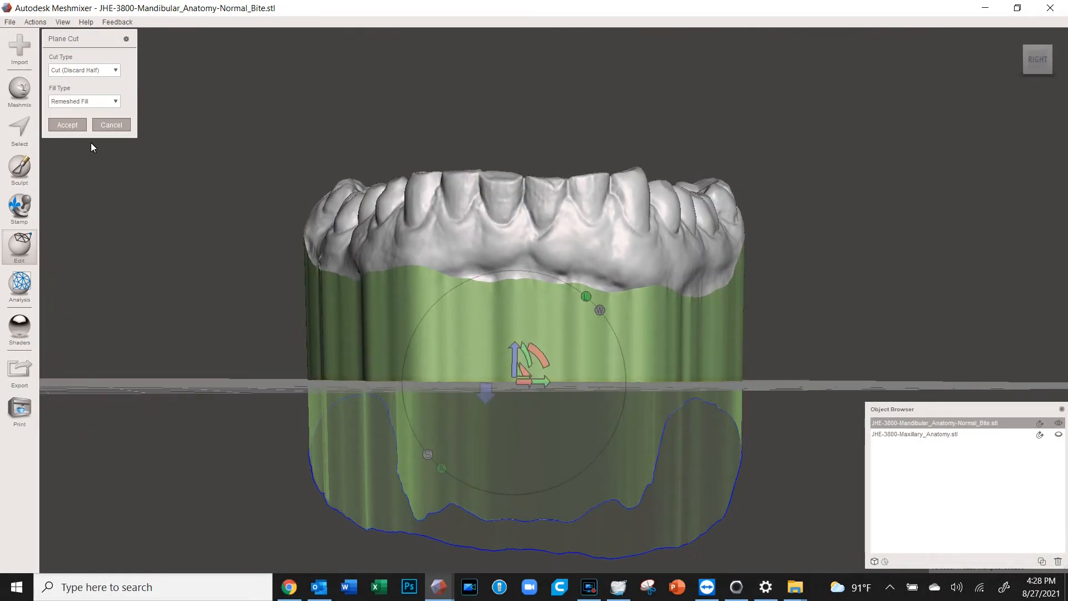
click(75, 127)
right_drag(357, 319, 320, 333)
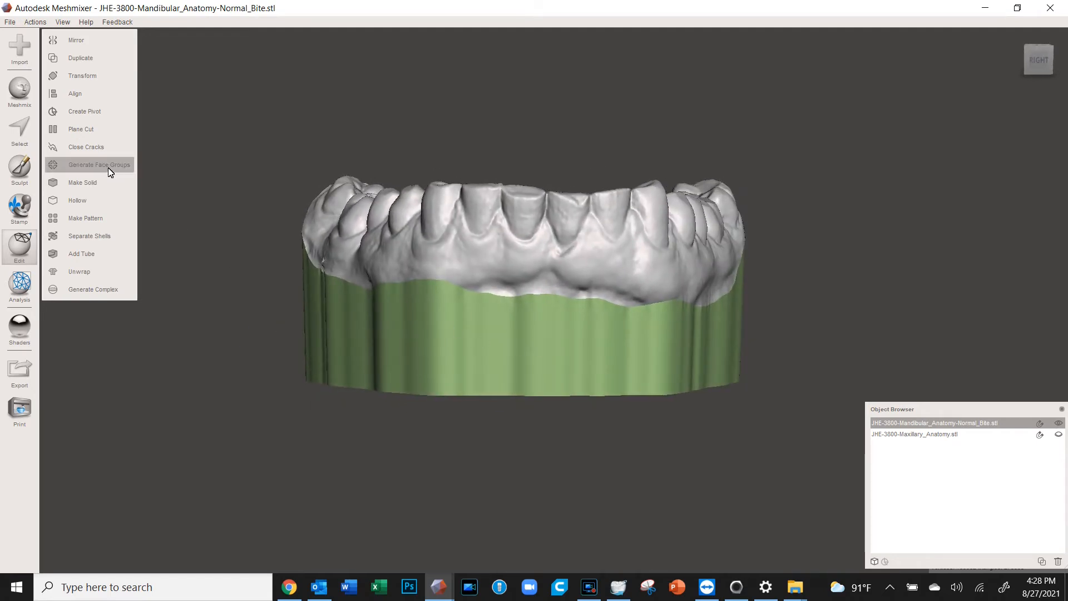
Hollow the lower arch with a 2 mm offset distance after previewing the shell
click(78, 201)
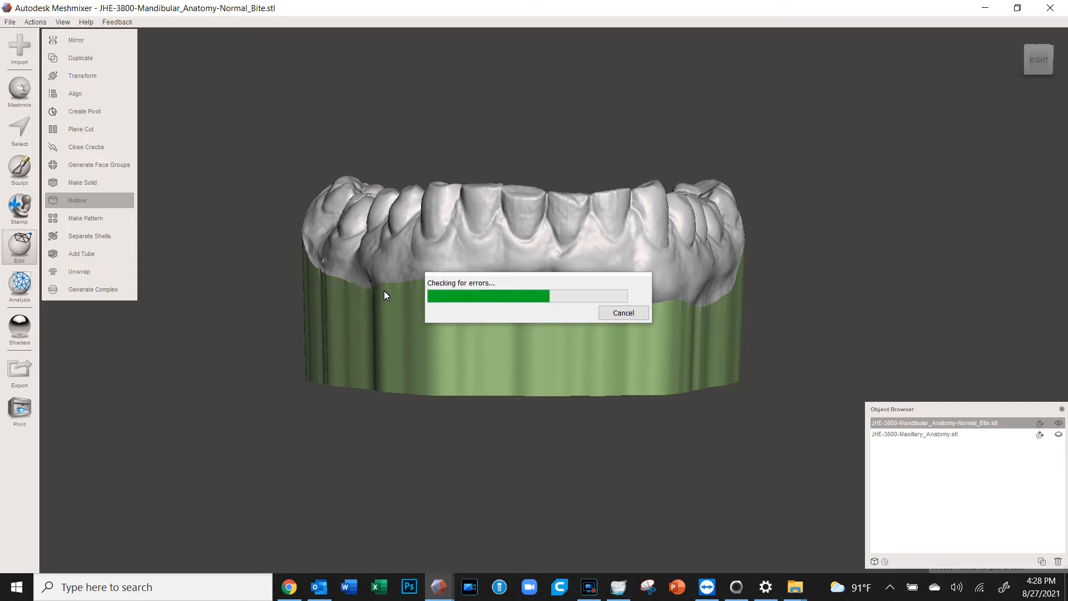
right_drag(450, 302, 388, 322)
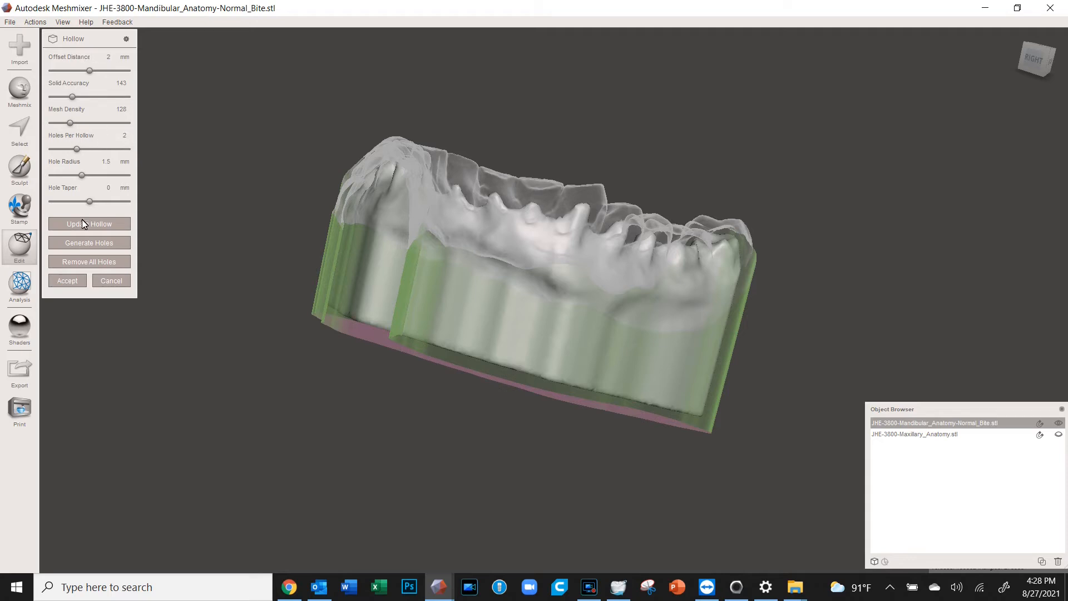
right_drag(341, 310, 139, 295)
click(67, 282)
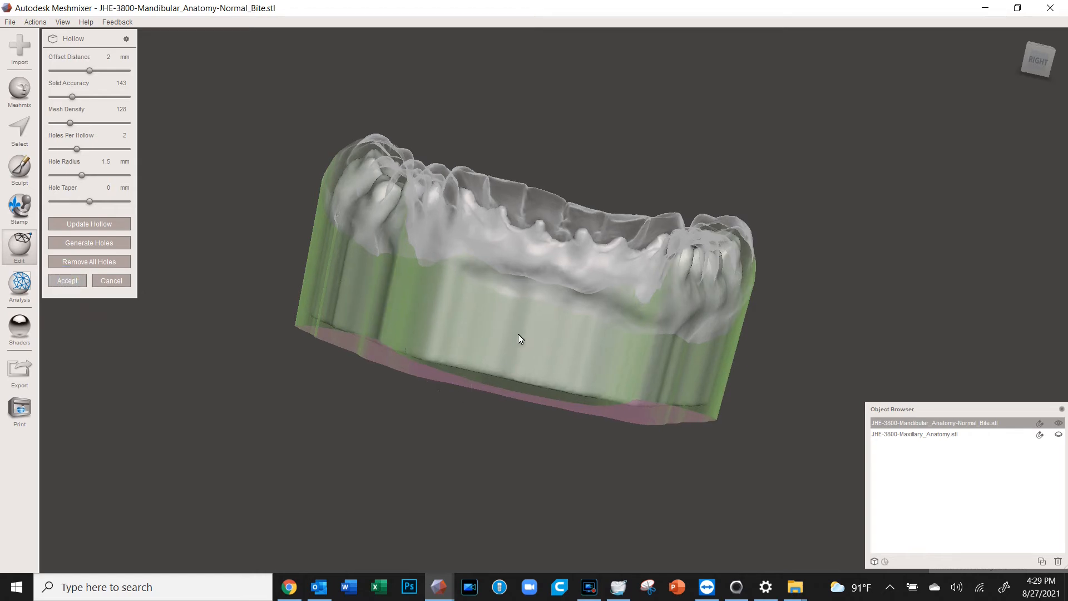
right_drag(536, 346, 564, 343)
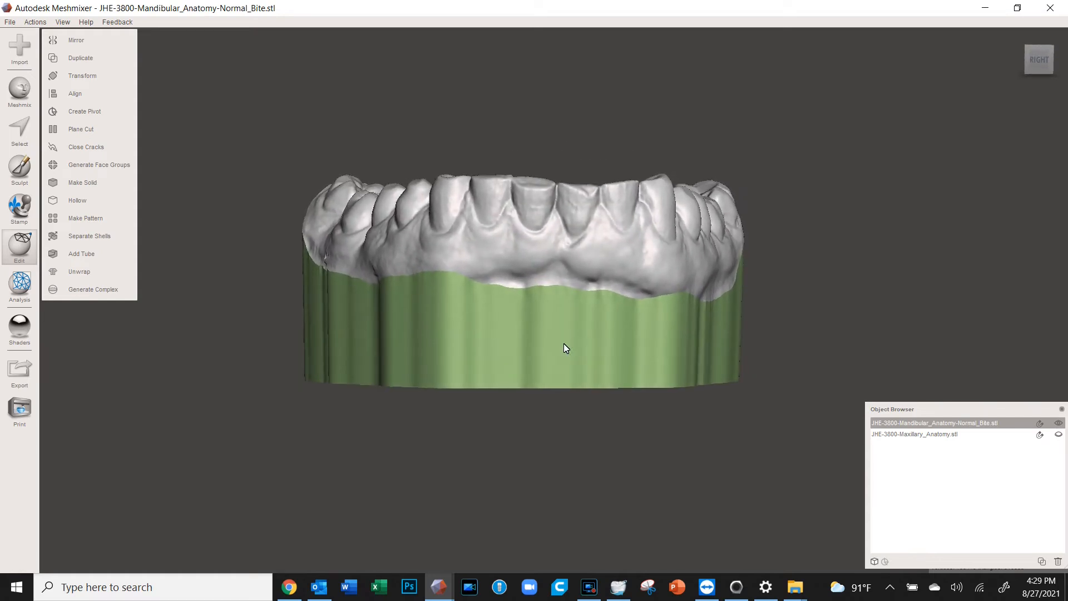
Plane-cut the hollow lower model along a horizontal line across its base, shortening it
click(96, 128)
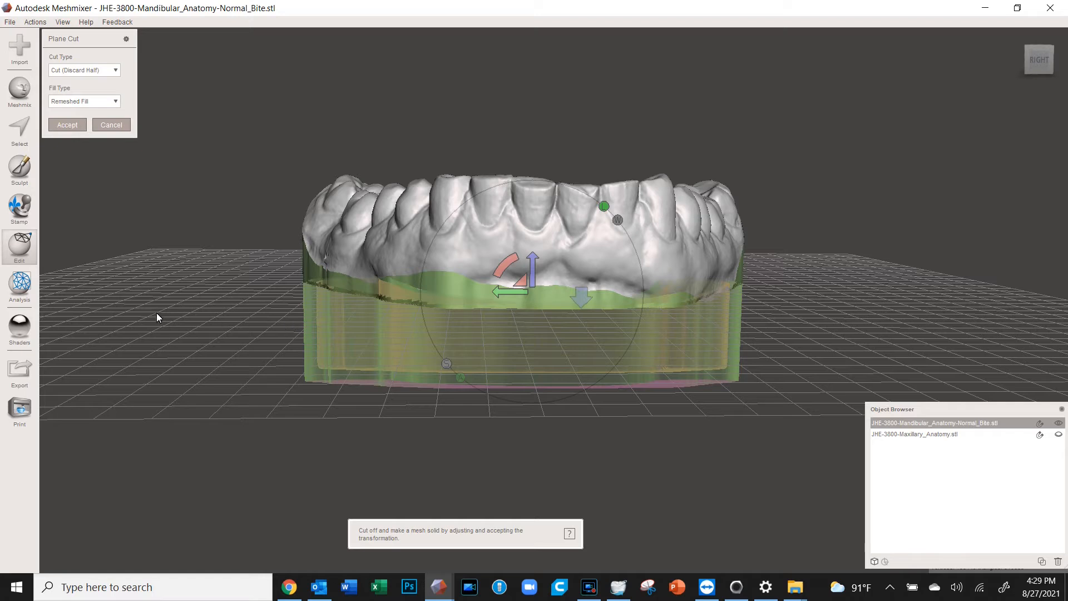
drag(166, 318, 920, 321)
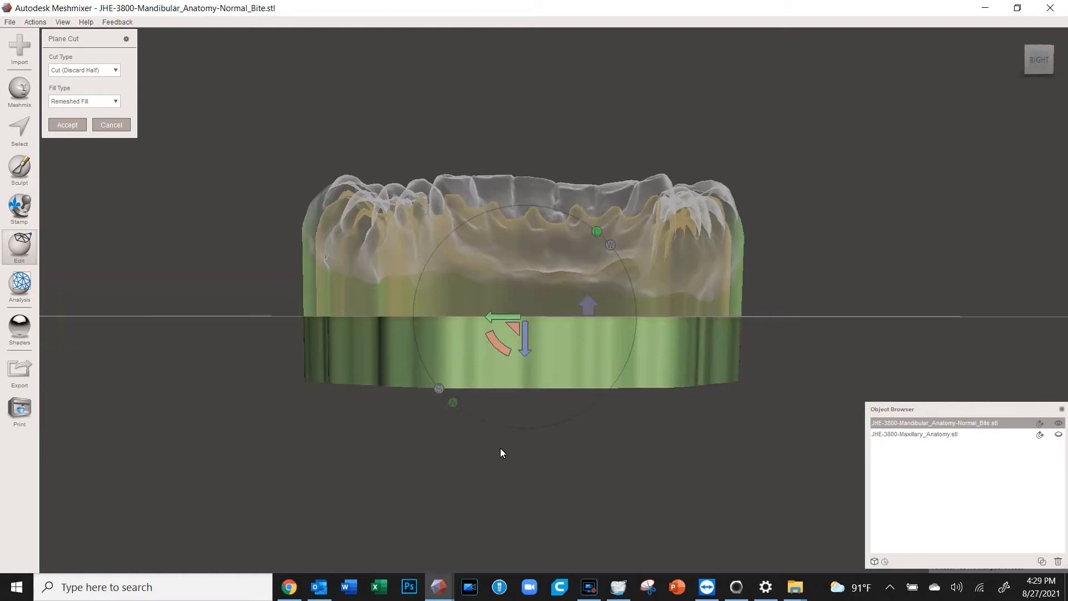
click(501, 450)
mouse_move(585, 410)
right_down()
mouse_move(575, 399)
mouse_move(579, 351)
mouse_move(405, 272)
mouse_move(396, 192)
right_up()
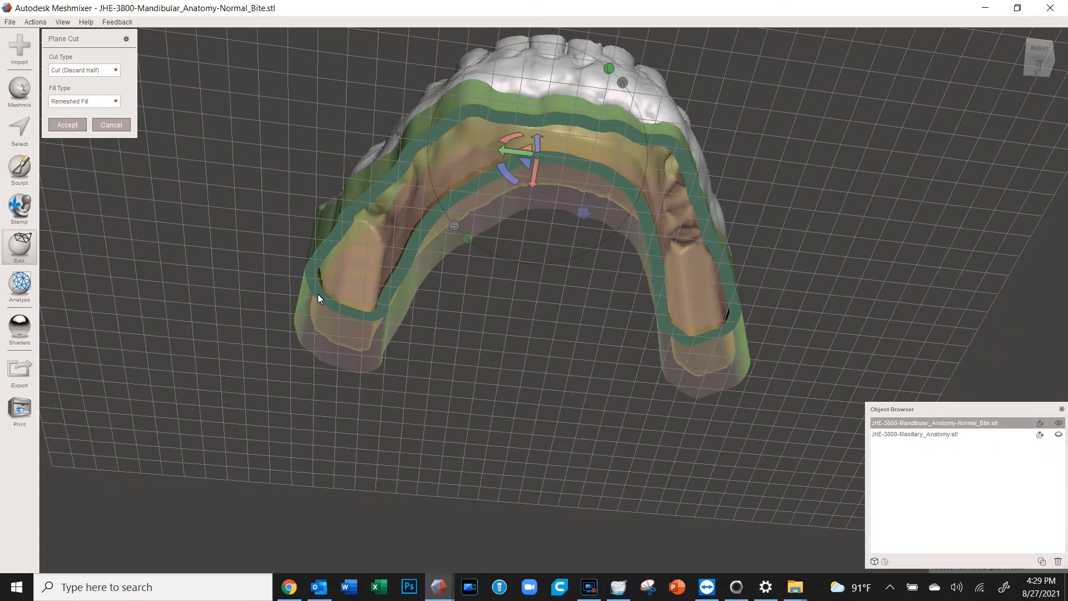
right_drag(536, 187, 471, 291)
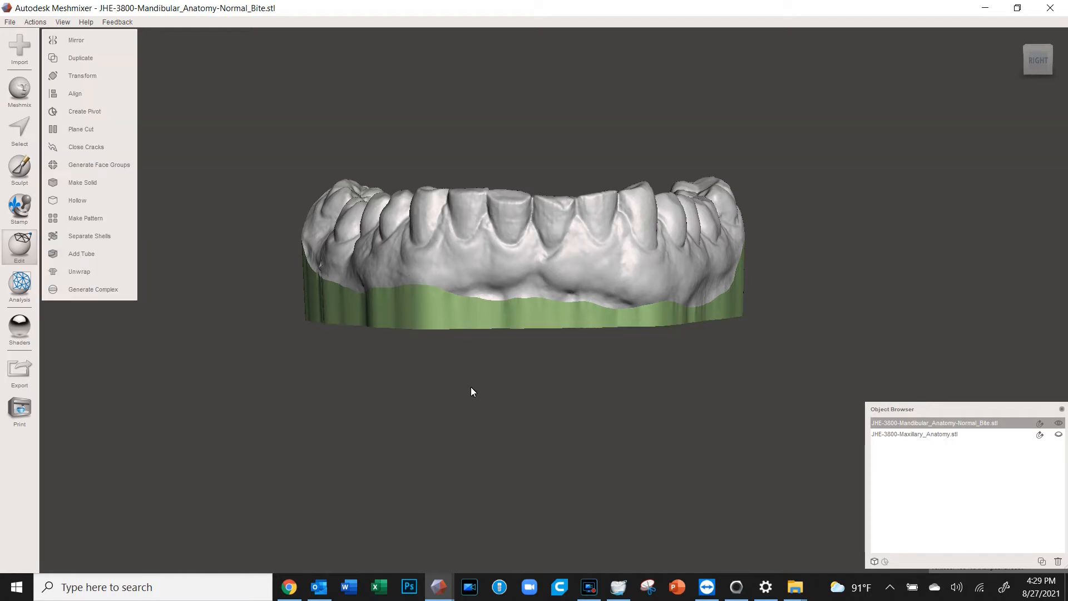
mouse_move(570, 404)
right_down()
mouse_move(575, 350)
mouse_move(556, 250)
mouse_move(567, 210)
mouse_move(561, 400)
mouse_move(575, 425)
right_up()
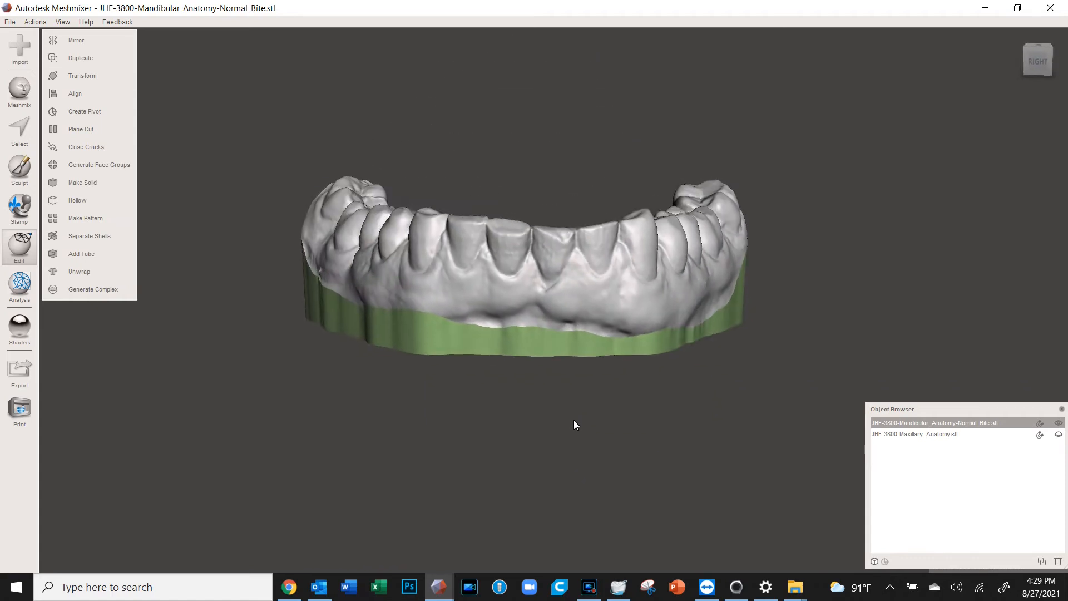
Start exporting the mesh and create a new folder named for the patient under IDS
click(11, 22)
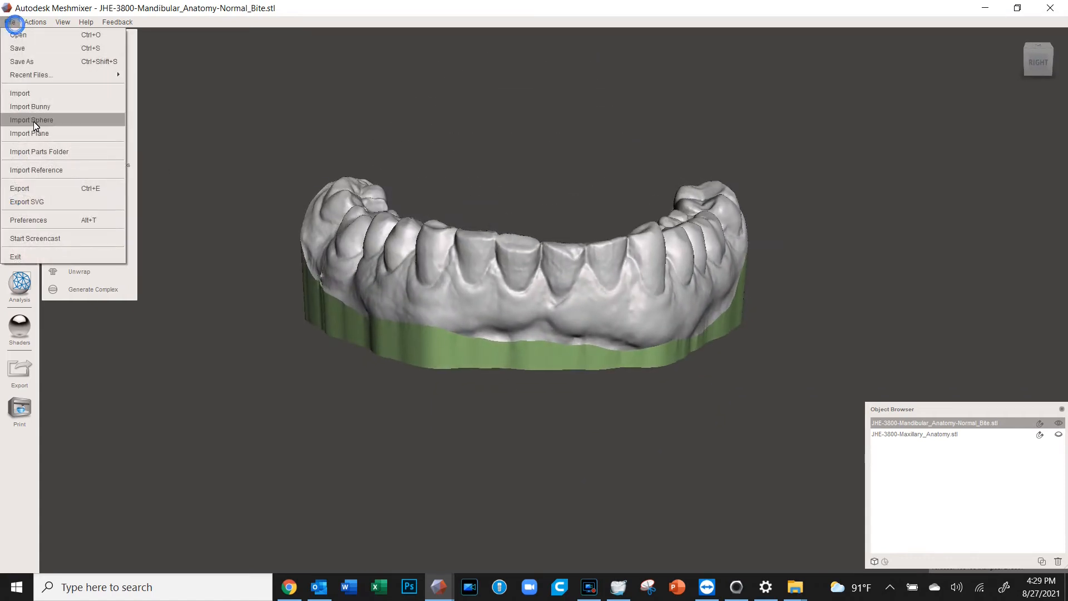
click(36, 189)
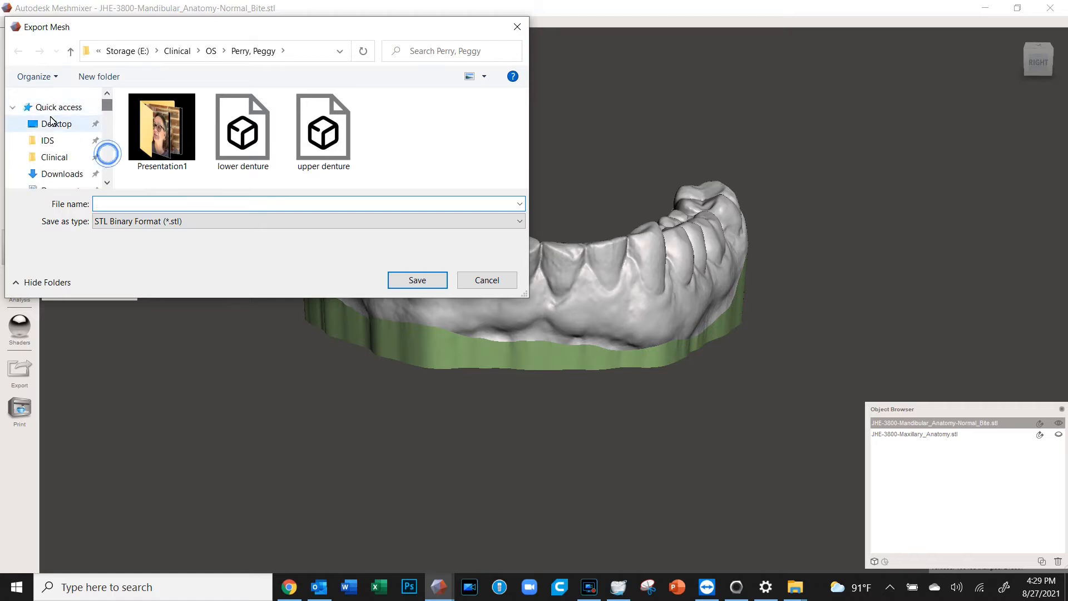
click(48, 140)
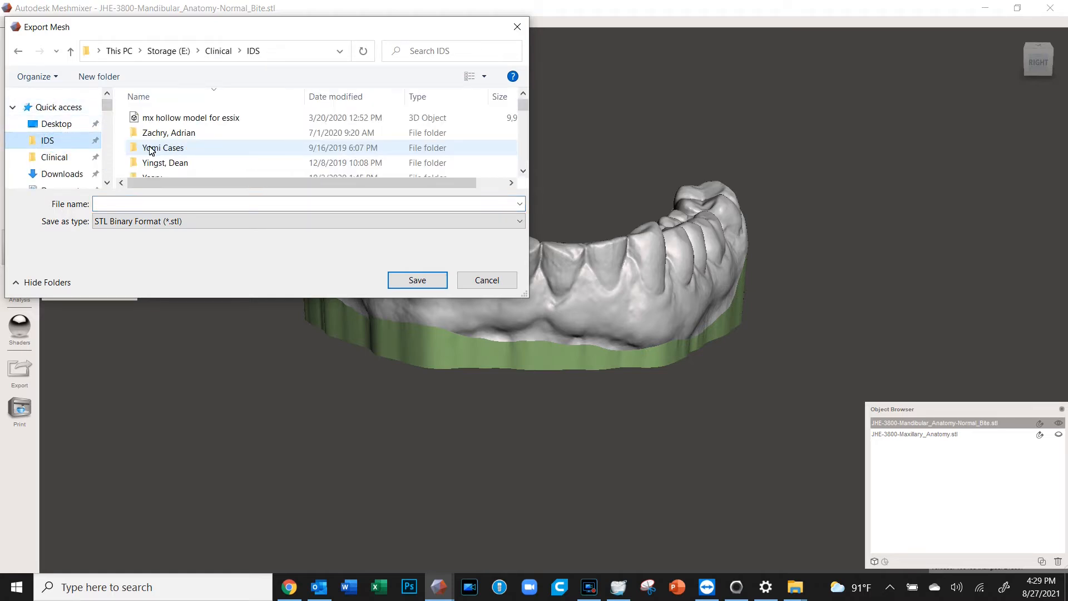
click(118, 75)
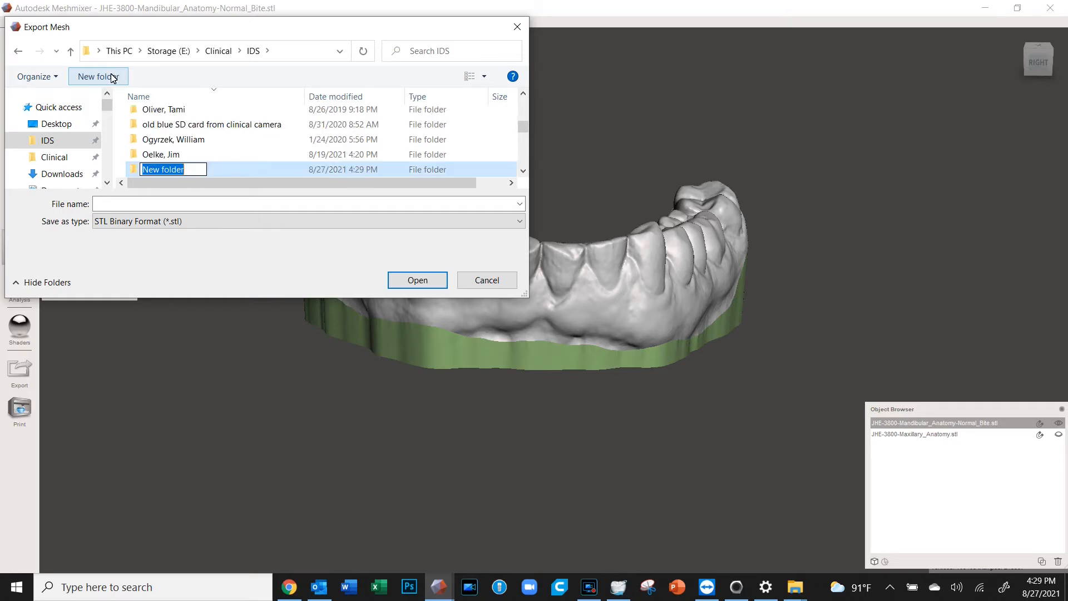
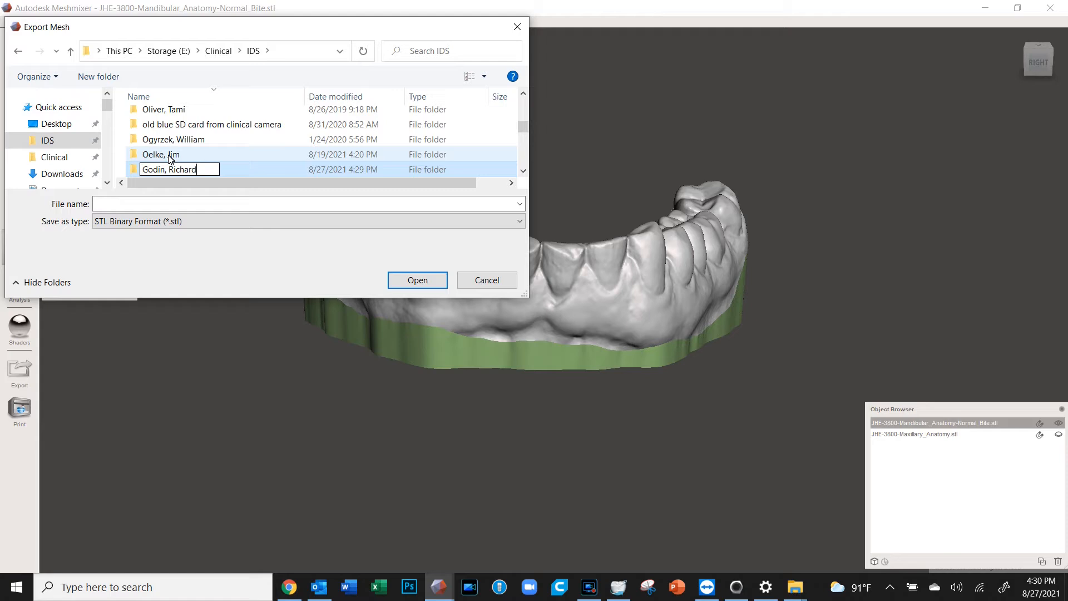
click(214, 175)
Open the patient folder and save the STL as 'lower hollow model'
double_click(215, 170)
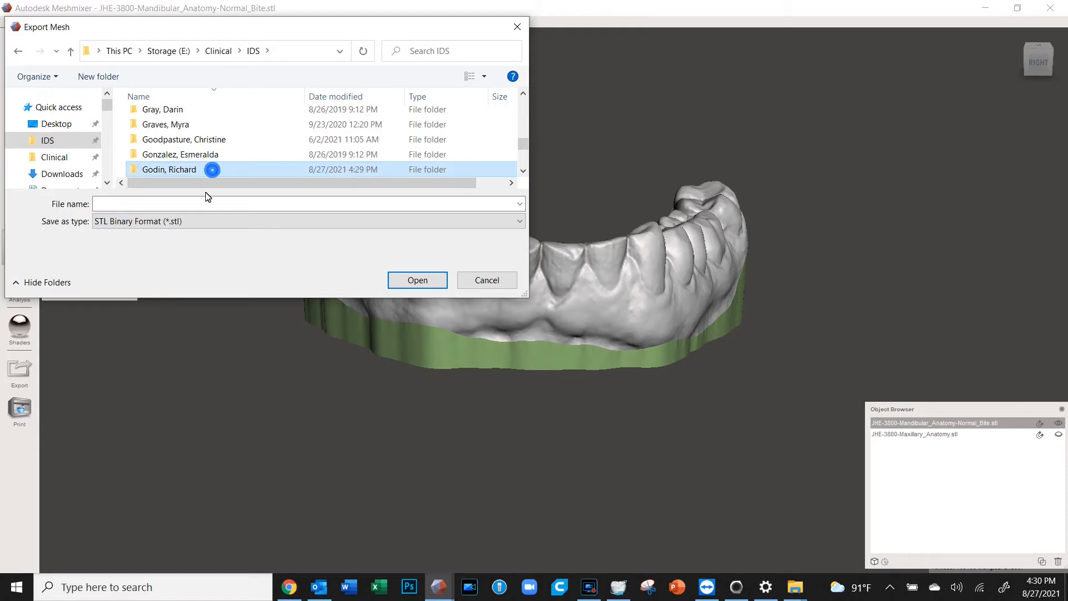
click(202, 203)
text(lower hollow model)
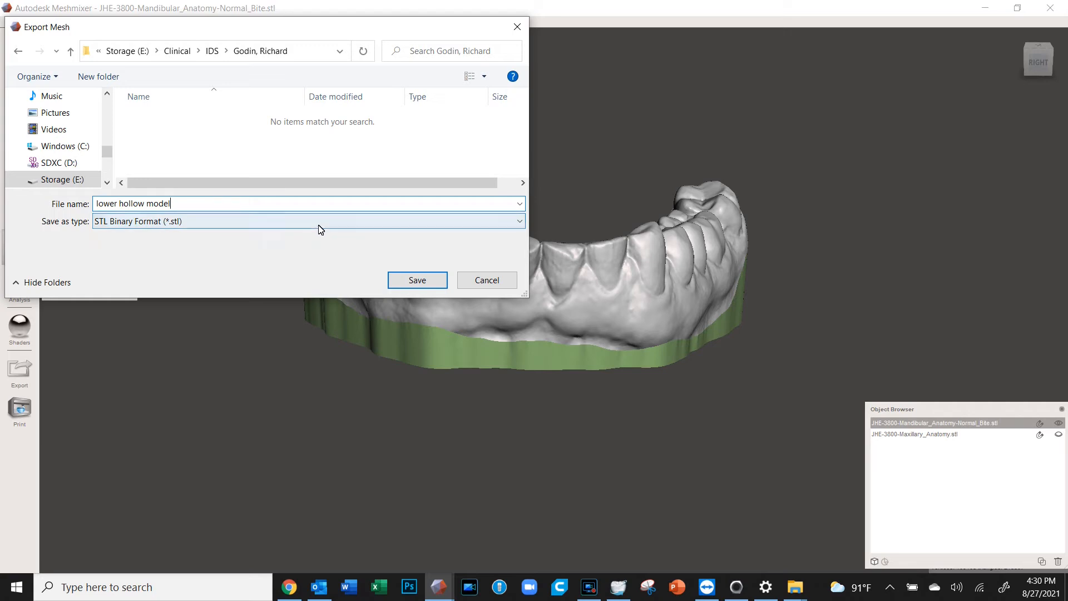
click(418, 281)
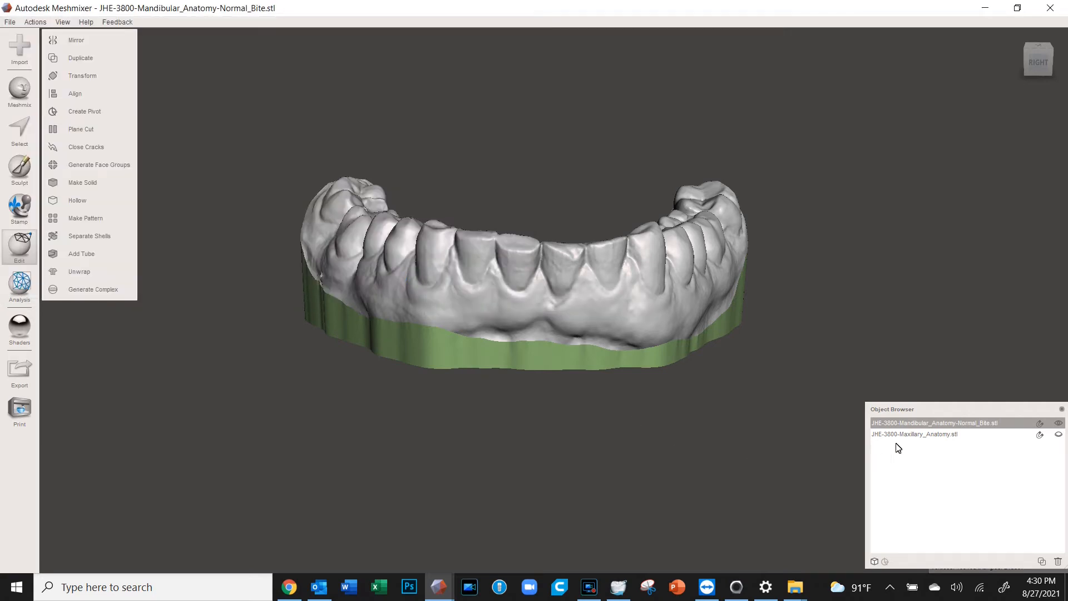
Hide the lower arch and make the upper arch the active model, facing front
click(1059, 424)
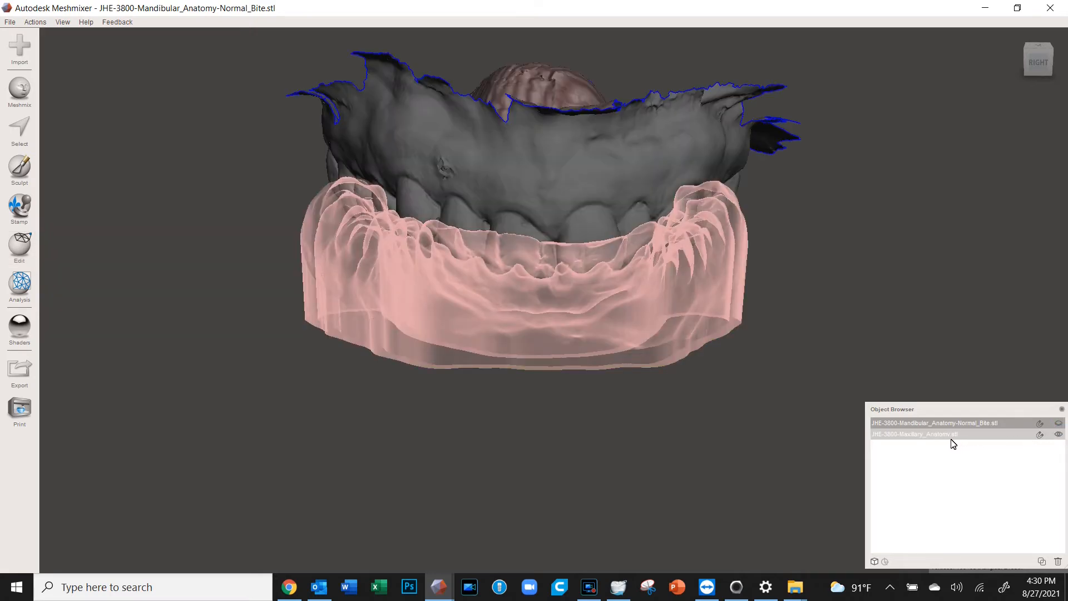
click(605, 229)
right_drag(604, 352, 591, 234)
middle_drag(591, 233, 567, 429)
mouse_move(567, 422)
right_down()
mouse_move(571, 358)
mouse_move(576, 433)
right_up()
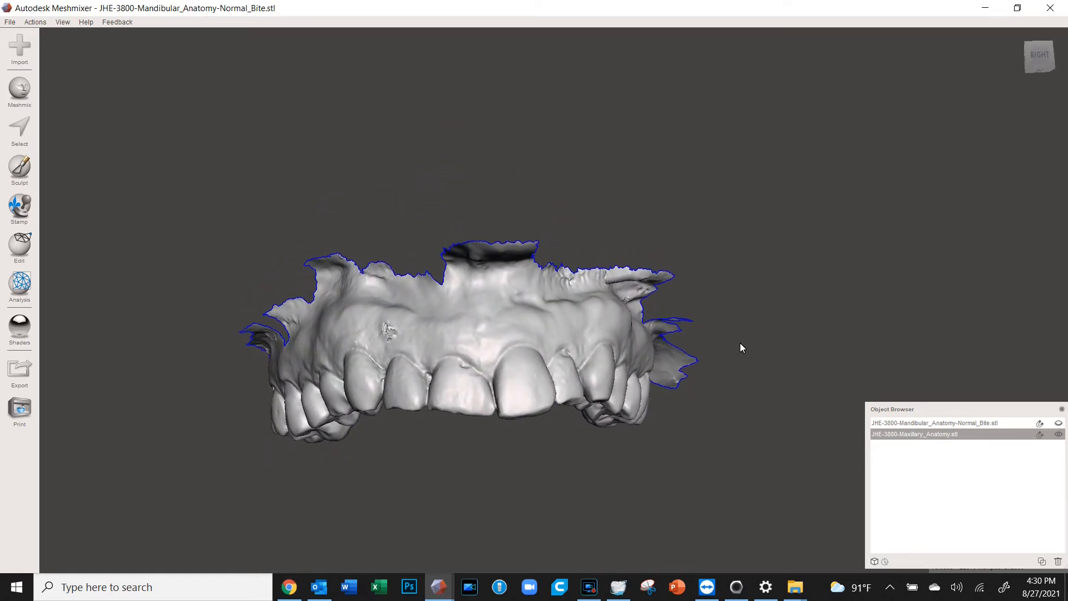
Select the upper arch's ragged gum edges and palate, redoing part of the selection
key(s)
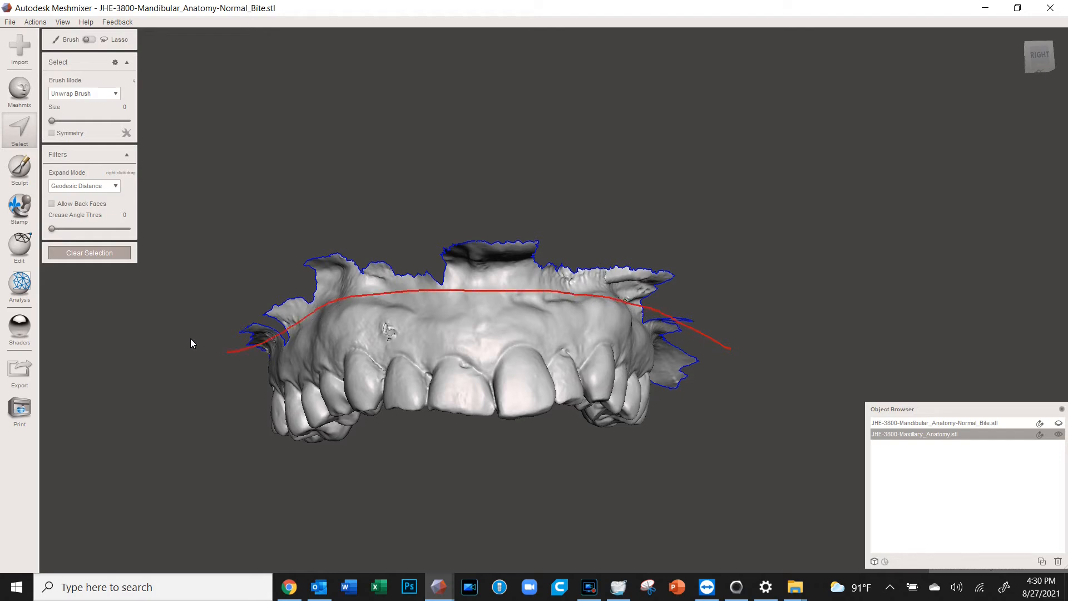
drag(747, 338, 747, 355)
mouse_move(754, 377)
right_down()
mouse_move(692, 357)
mouse_move(673, 228)
mouse_move(687, 206)
mouse_move(669, 332)
mouse_move(707, 409)
mouse_move(710, 335)
mouse_move(730, 381)
mouse_move(756, 365)
mouse_move(787, 380)
mouse_move(736, 389)
mouse_move(759, 394)
right_up()
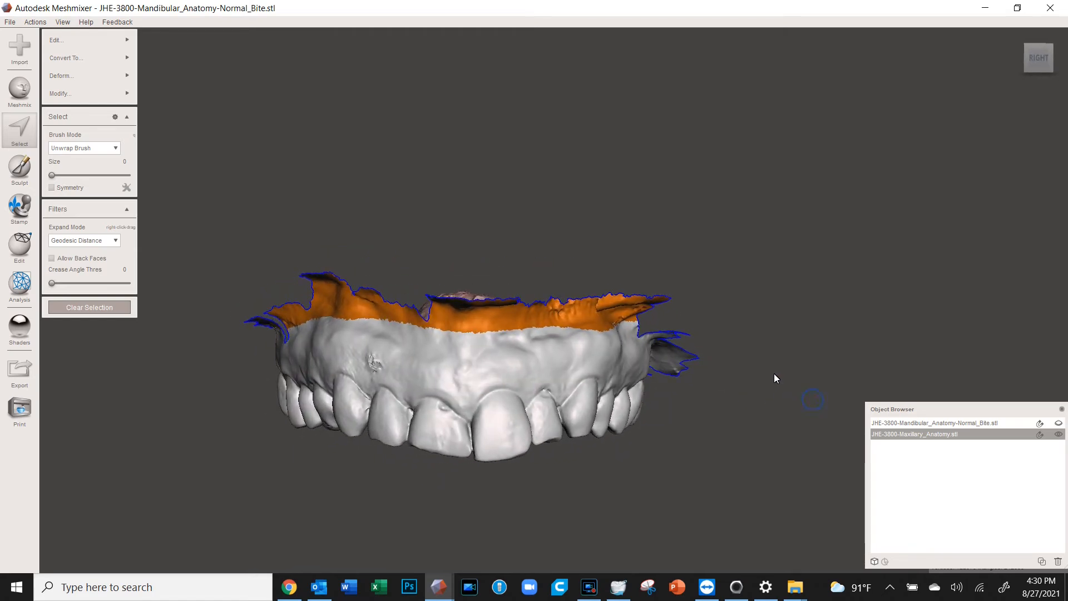
key(ctrl+z)
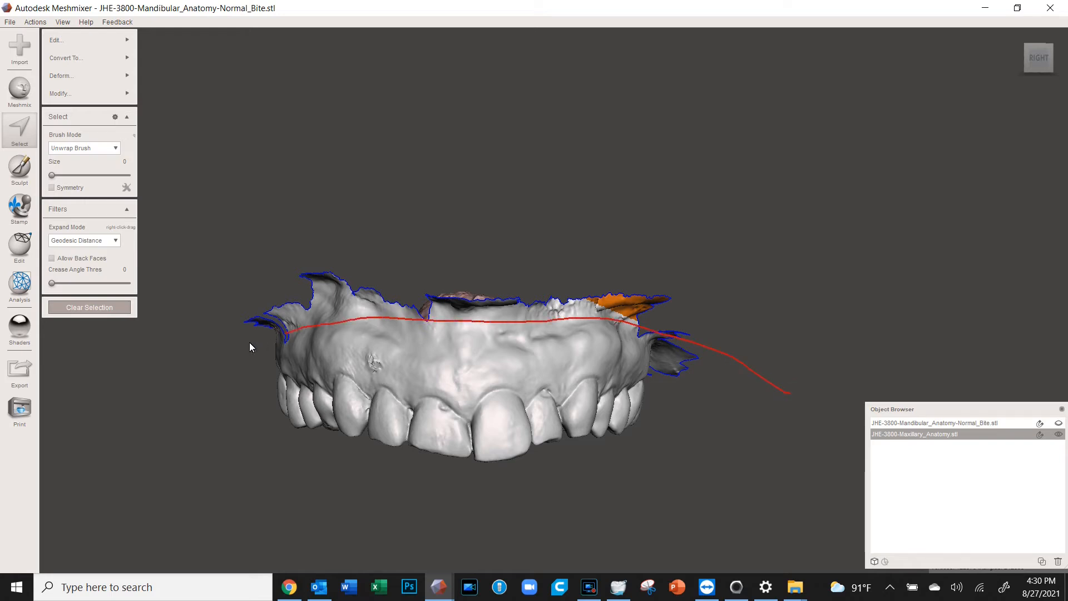
drag(814, 393, 808, 402)
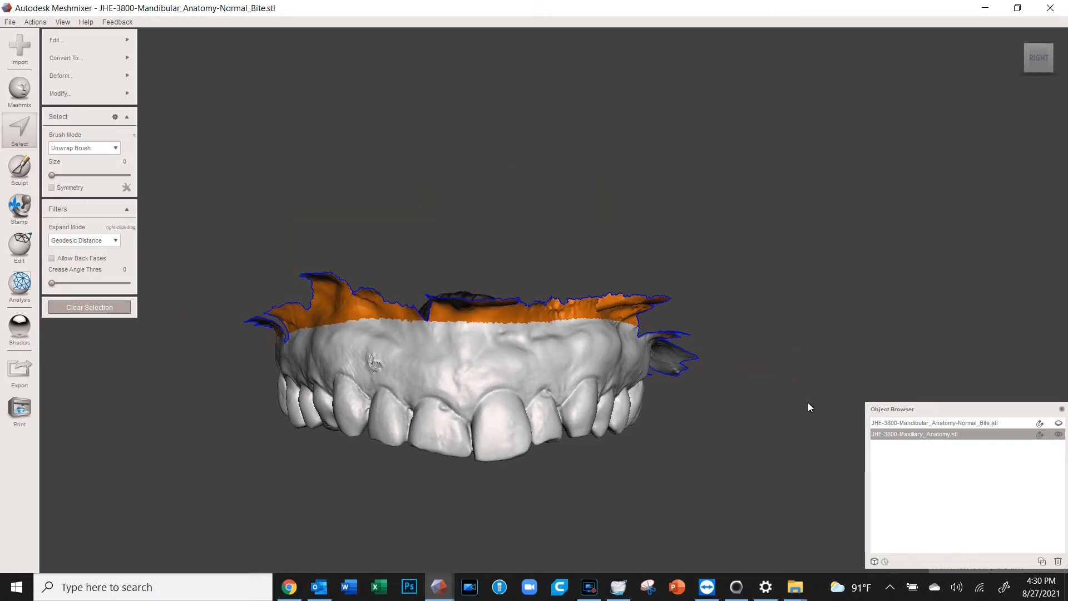
right_drag(485, 395, 488, 287)
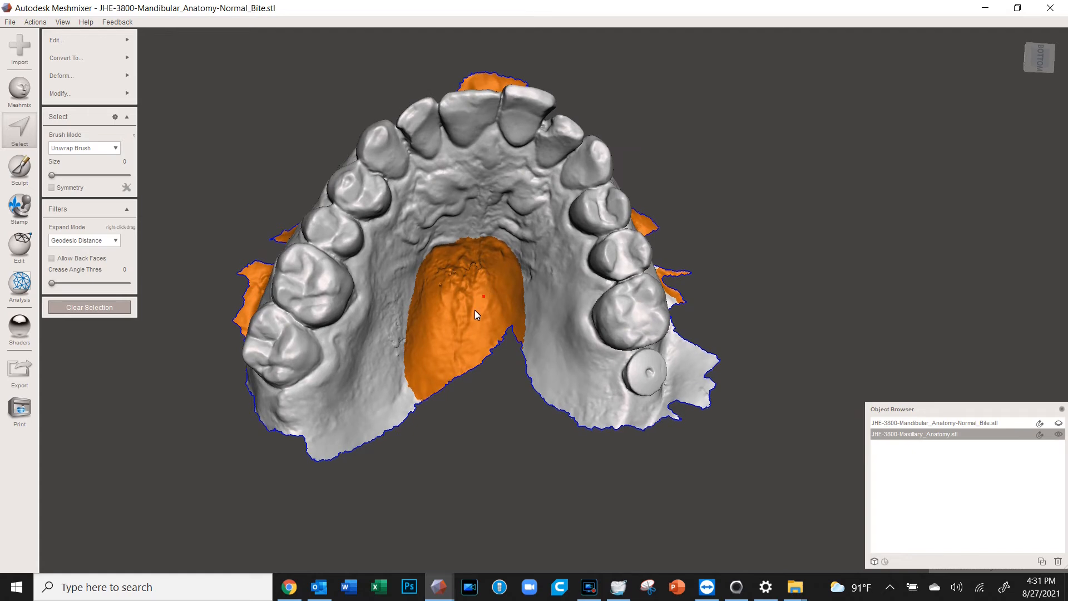
Set brush size 40, remove the upper palate from the selection, and delete the gum border
click(81, 175)
mouse_move(461, 257)
ctrl+mouse_down()
mouse_move(449, 245)
mouse_move(440, 278)
mouse_move(499, 250)
ctrl+mouse_up()
mouse_move(517, 285)
ctrl+mouse_down()
mouse_move(448, 284)
mouse_move(429, 306)
mouse_move(513, 315)
mouse_move(434, 378)
mouse_move(484, 339)
mouse_move(413, 318)
mouse_move(407, 334)
mouse_move(429, 351)
mouse_move(422, 365)
ctrl+mouse_up()
right_drag(528, 269, 526, 430)
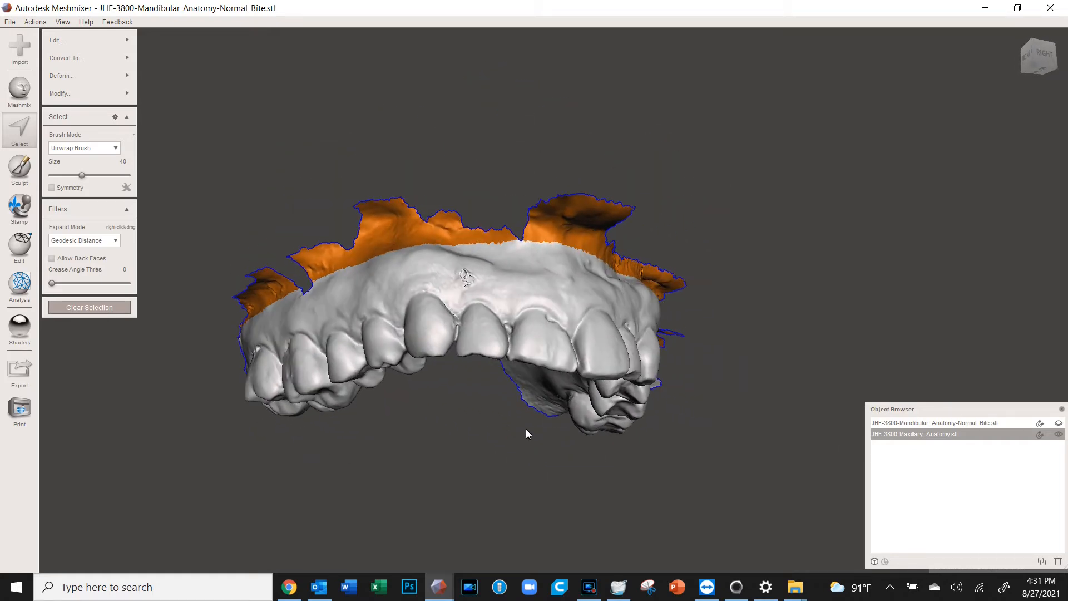
key(Delete)
Lasso the leftover top and left edges of the mesh and delete them
right_drag(446, 352, 362, 278)
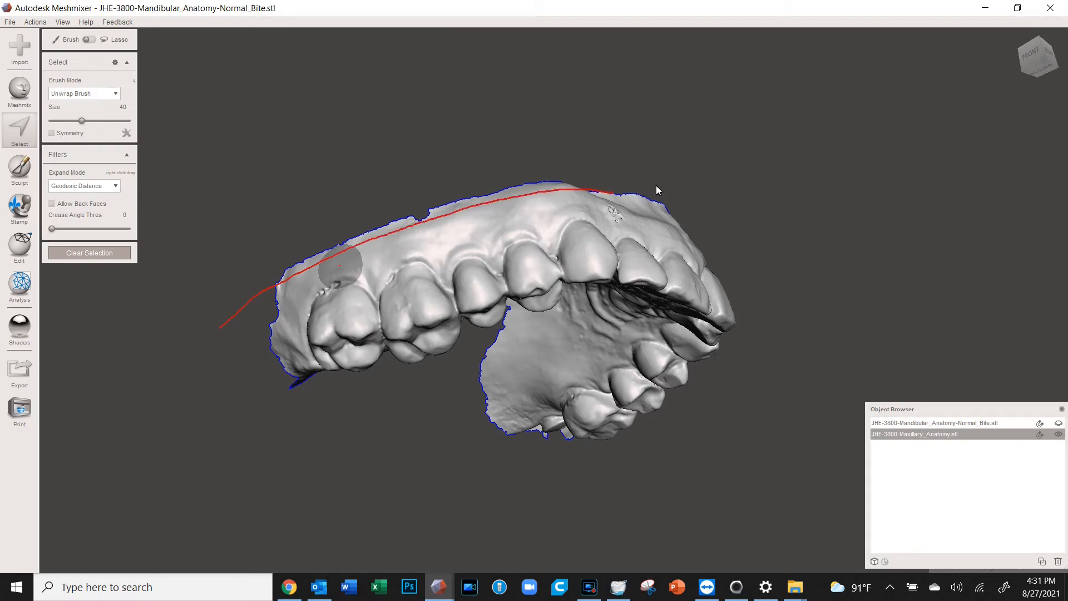
drag(190, 351, 210, 356)
mouse_move(209, 355)
right_down()
mouse_move(345, 317)
mouse_move(315, 225)
right_up()
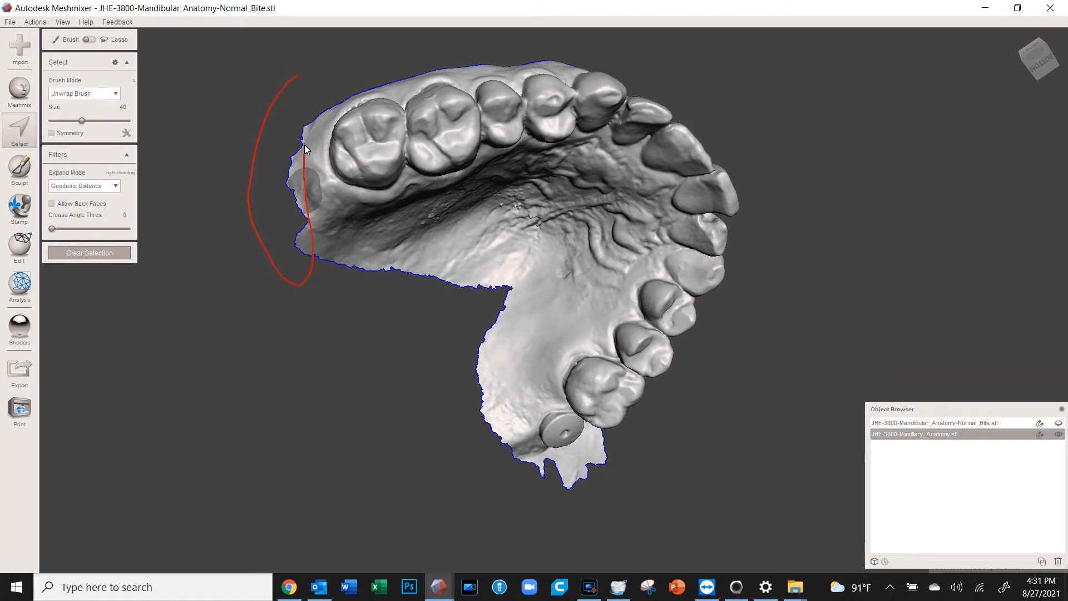
drag(325, 91, 306, 69)
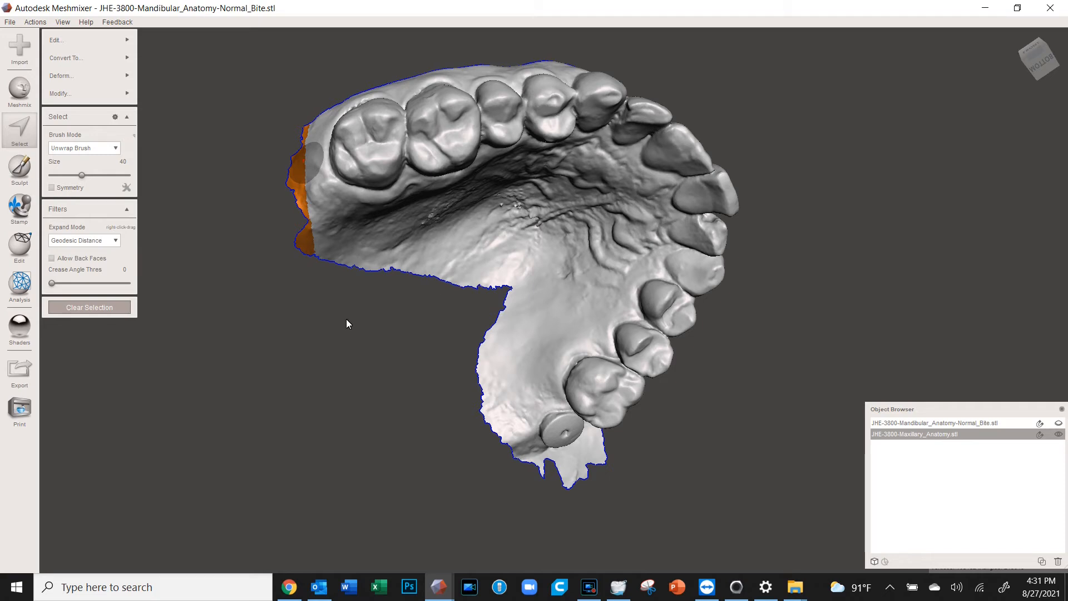
key(Delete)
Delete the ragged flap at the arch's end and the rough strip along the edge
right_drag(426, 355, 452, 410)
mouse_move(452, 411)
mouse_down()
mouse_move(503, 450)
mouse_move(640, 466)
mouse_up()
drag(427, 429, 429, 425)
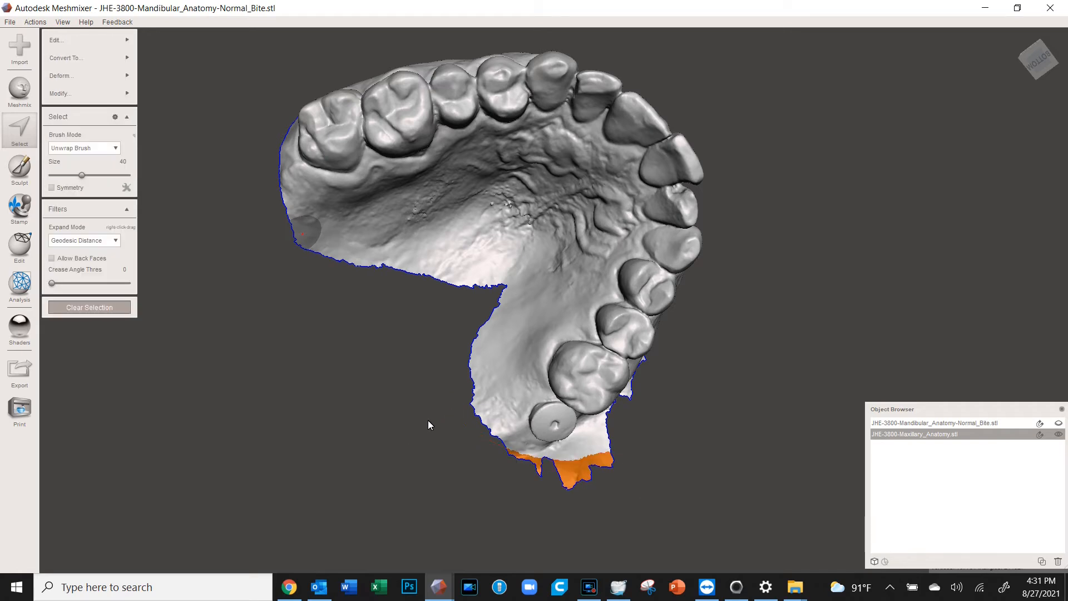
key(Delete)
mouse_move(551, 423)
right_down()
mouse_move(482, 399)
mouse_move(680, 232)
right_up()
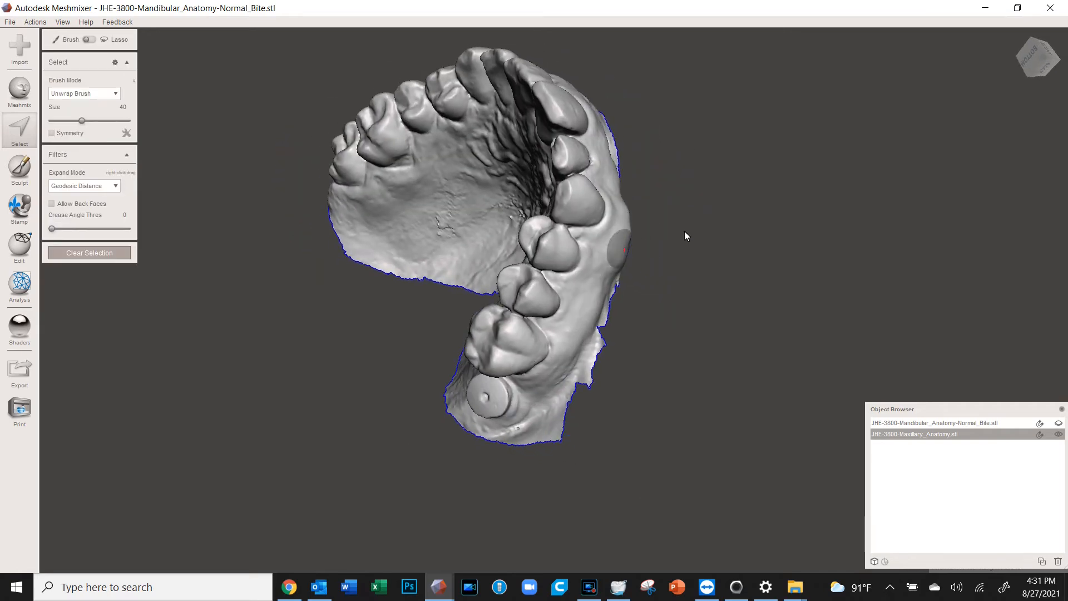
mouse_move(620, 286)
mouse_down()
mouse_move(582, 379)
mouse_move(555, 407)
mouse_up()
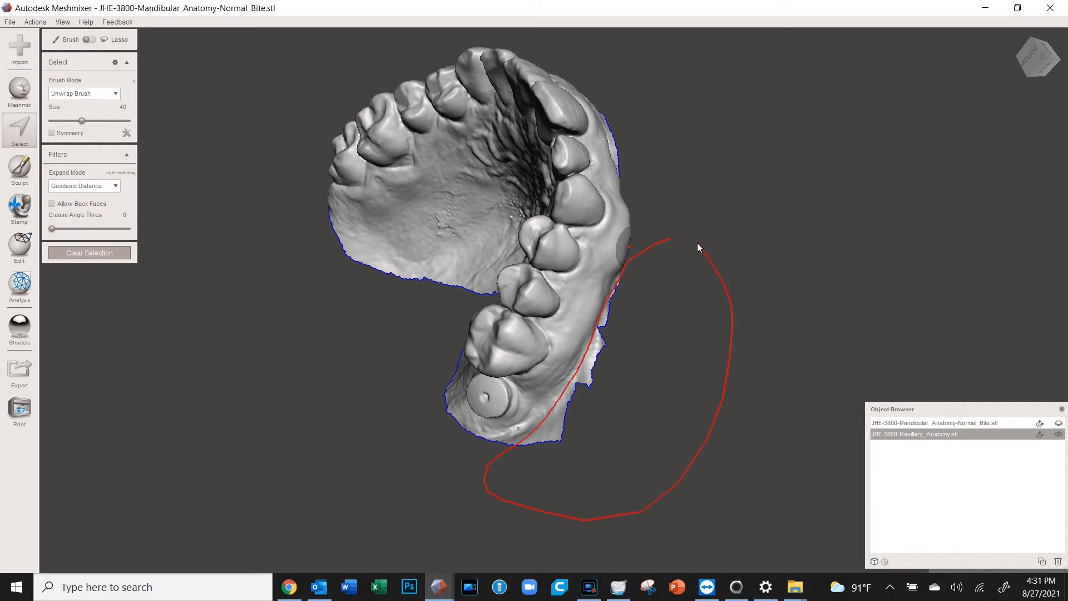
drag(700, 247, 699, 247)
key(Delete)
Outline another rough patch on the arch edge to select it
mouse_move(728, 293)
right_down()
mouse_move(662, 329)
mouse_move(589, 418)
mouse_move(684, 432)
mouse_move(670, 429)
mouse_move(661, 246)
right_up()
drag(612, 121, 605, 217)
drag(652, 156, 635, 120)
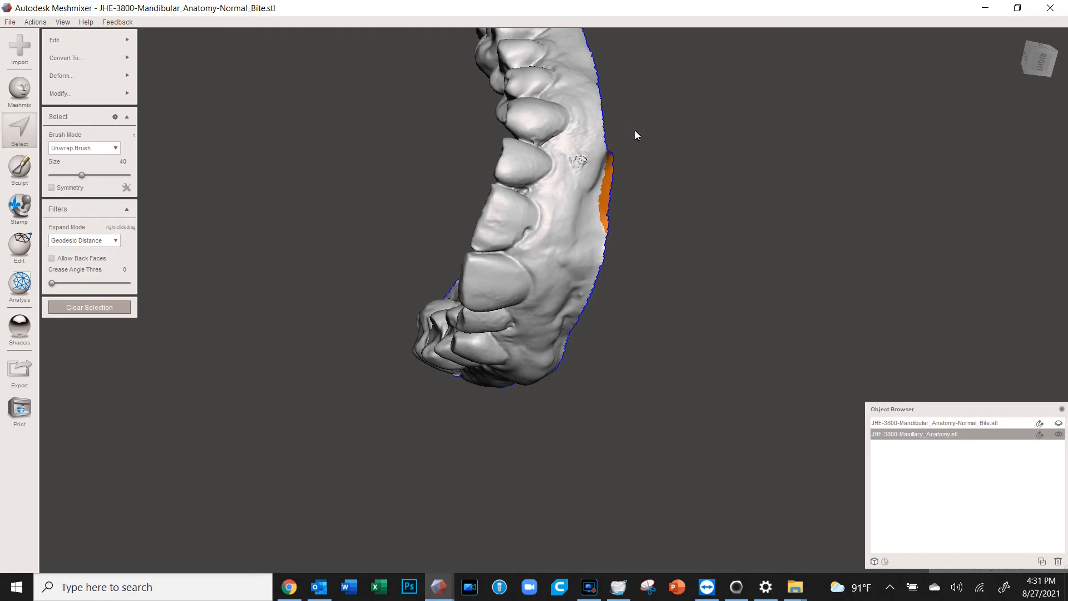
mouse_move(729, 289)
right_down()
mouse_move(486, 212)
mouse_move(653, 273)
mouse_move(940, 175)
mouse_move(443, 271)
mouse_move(438, 356)
mouse_move(369, 329)
mouse_move(430, 329)
mouse_move(420, 365)
mouse_move(359, 415)
right_up()
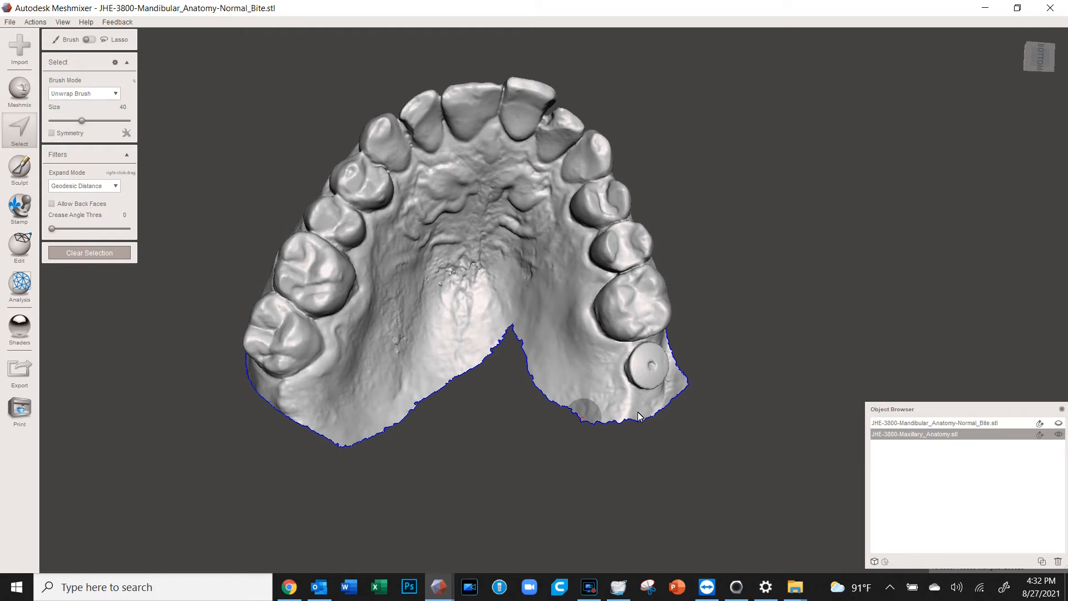
Select a patch at each end of the palate opening and bridge them with Refine 50
mouse_move(517, 477)
right_down()
mouse_move(517, 452)
mouse_move(519, 480)
right_up()
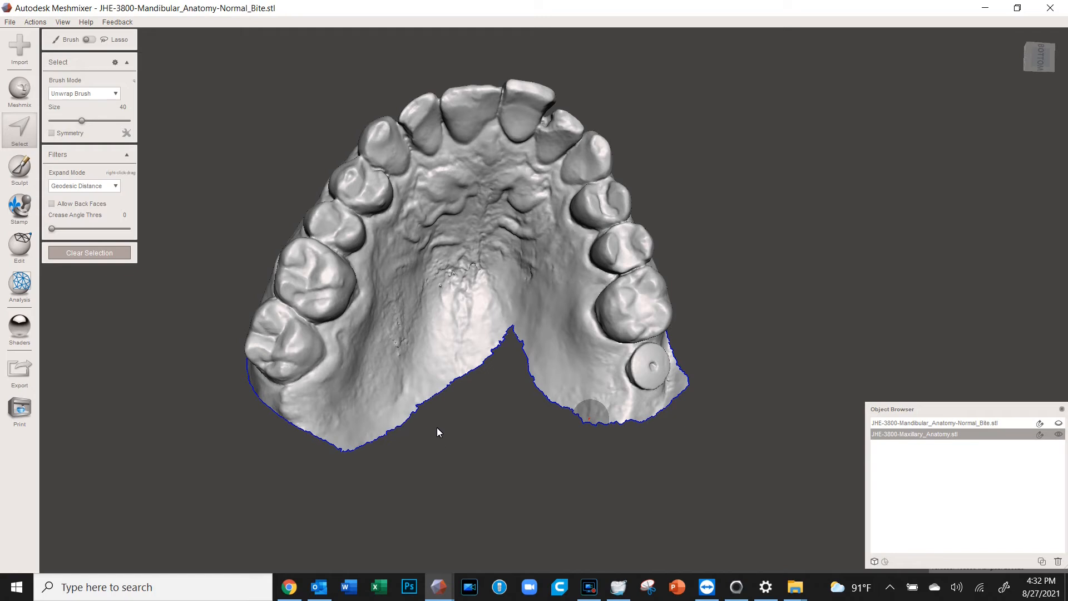
right_drag(476, 413, 402, 439)
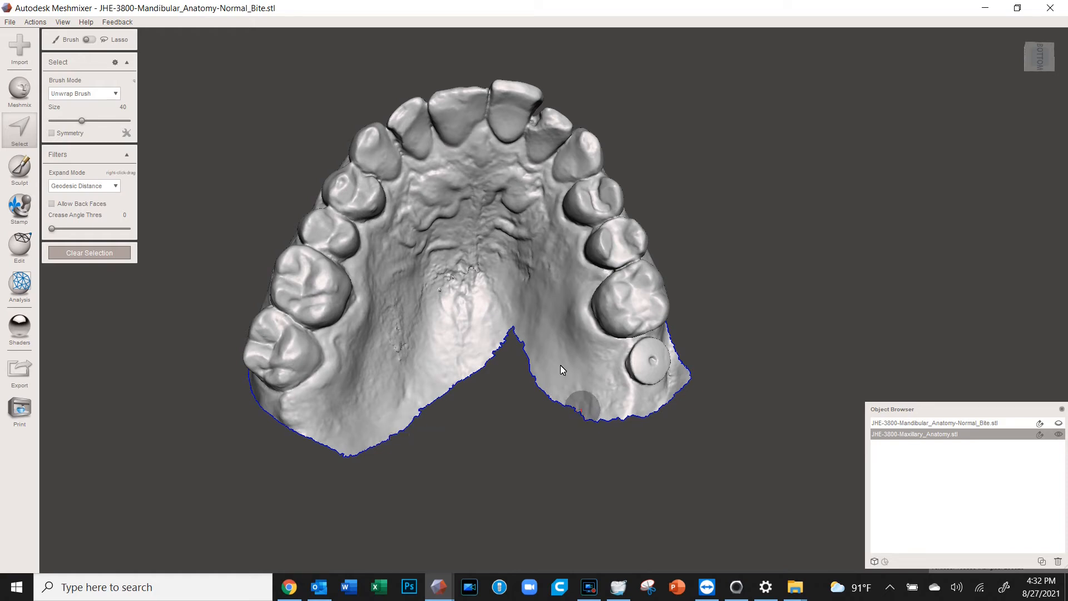
click(379, 442)
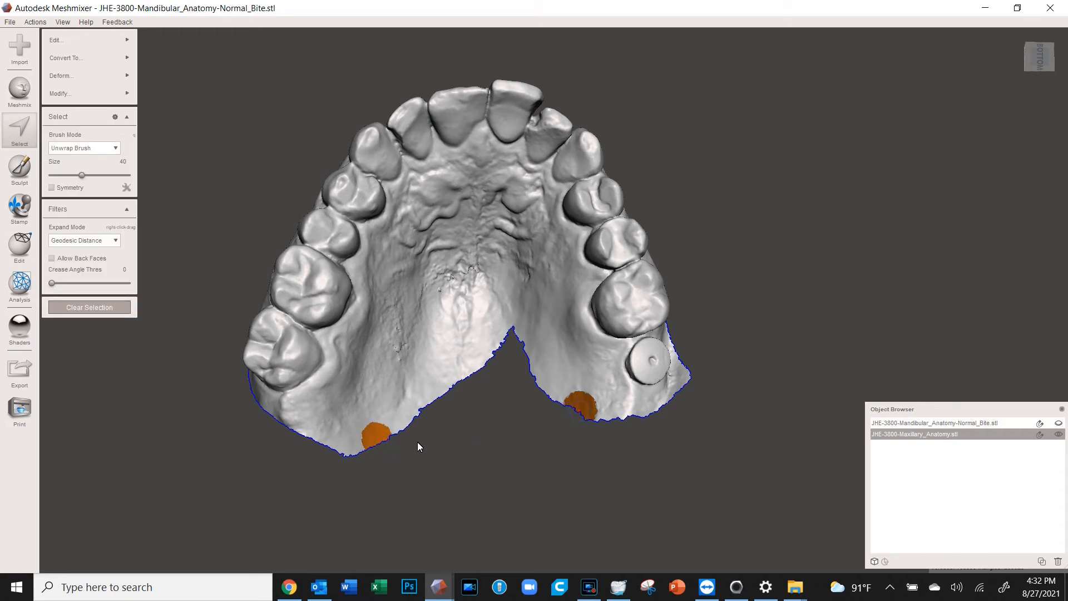
mouse_move(107, 41)
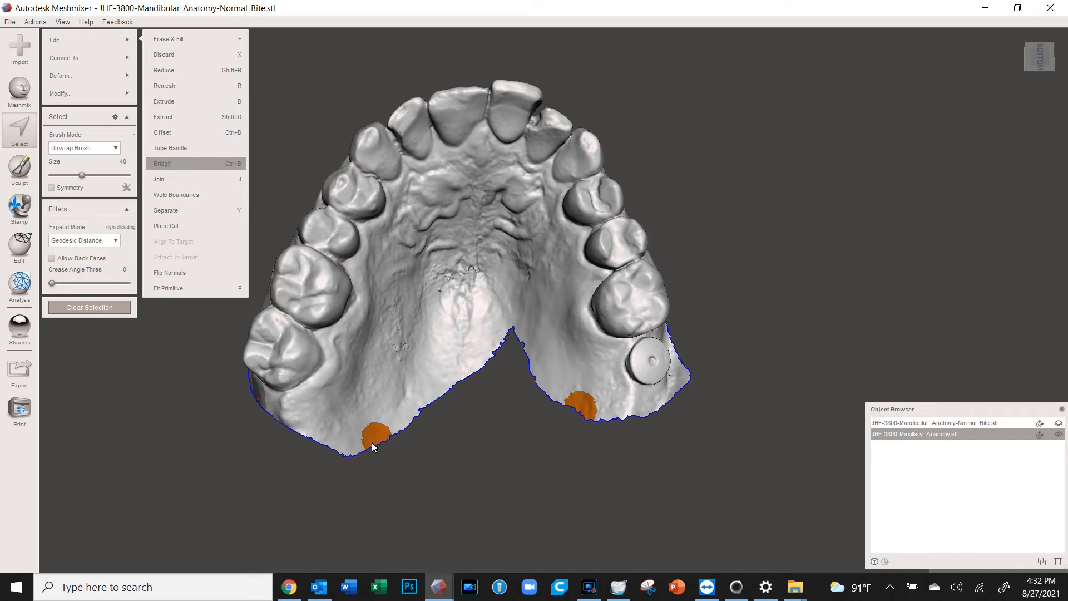
right_drag(504, 447, 523, 490)
click(66, 91)
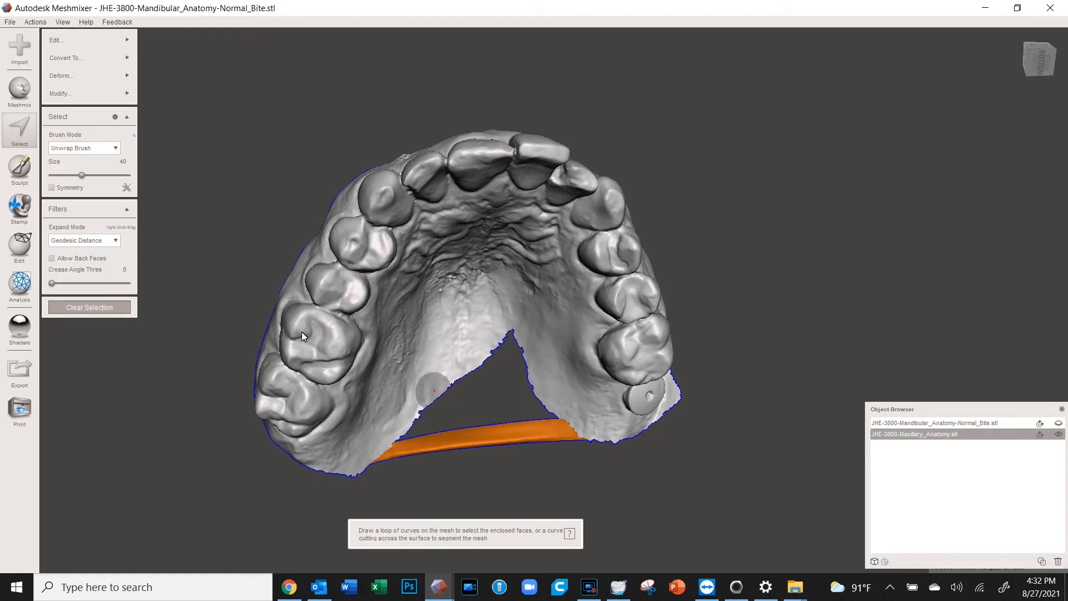
click(24, 288)
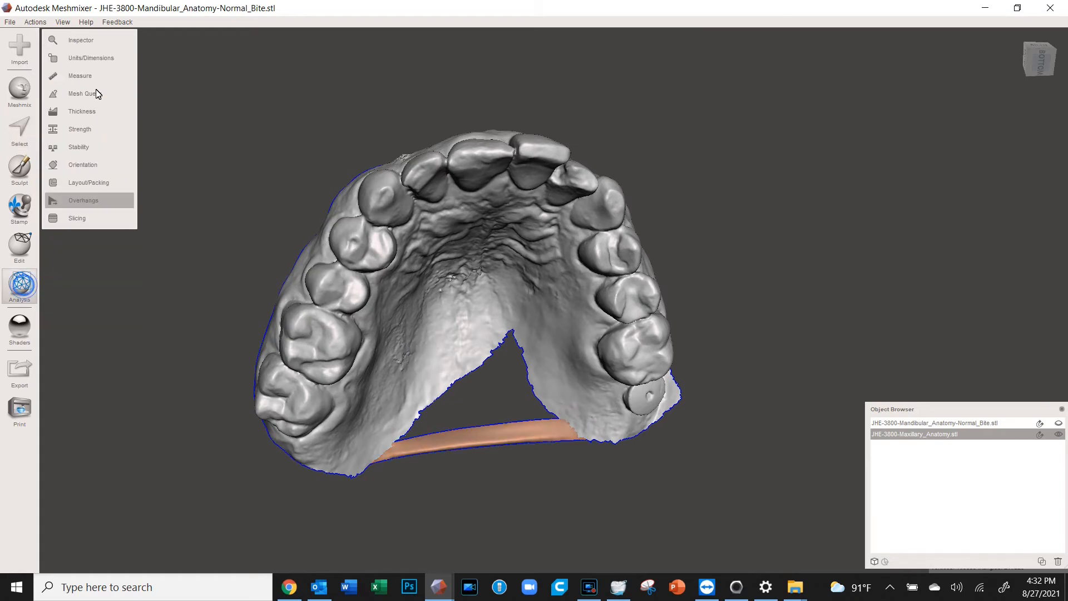
Inspect the upper arch for holes and close the triangular palate gap with Flat Fill
click(96, 42)
scroll(506, 433, down, 5)
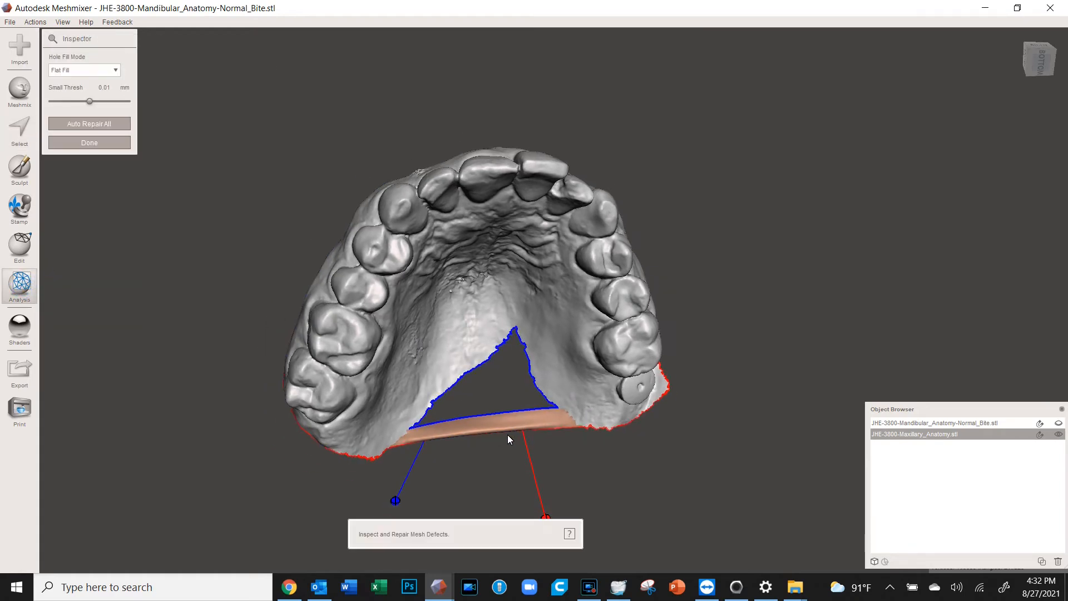
mouse_move(491, 433)
right_down()
mouse_move(485, 369)
mouse_move(462, 383)
mouse_move(465, 350)
right_up()
right_drag(553, 348, 404, 411)
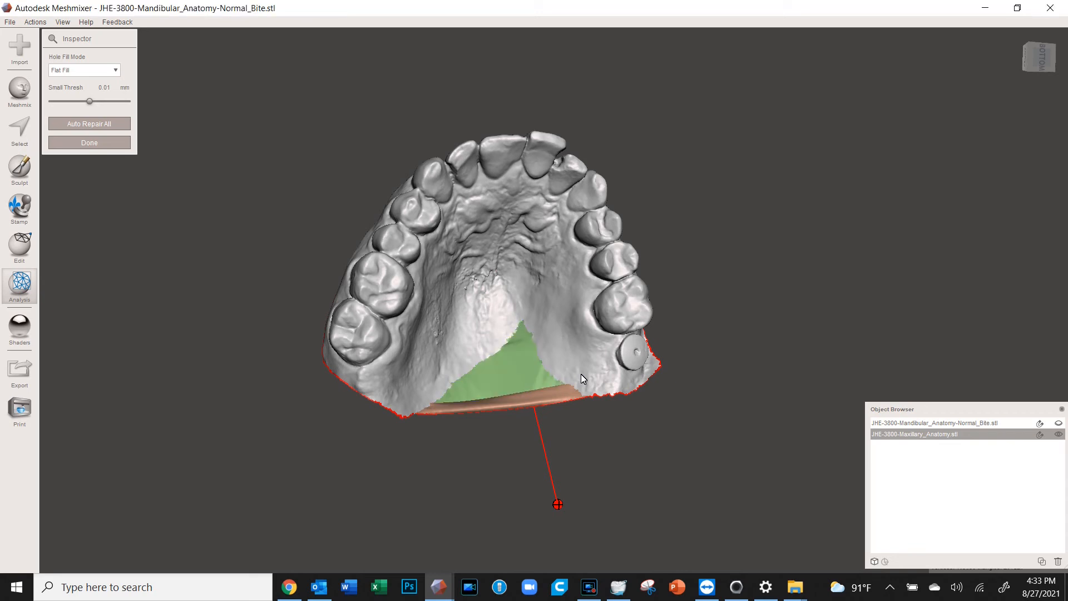
right_drag(536, 416, 516, 384)
Finish the repair and orbit around the arch to confirm the mesh is closed
click(72, 147)
right_drag(562, 290, 565, 388)
right_drag(576, 383, 509, 368)
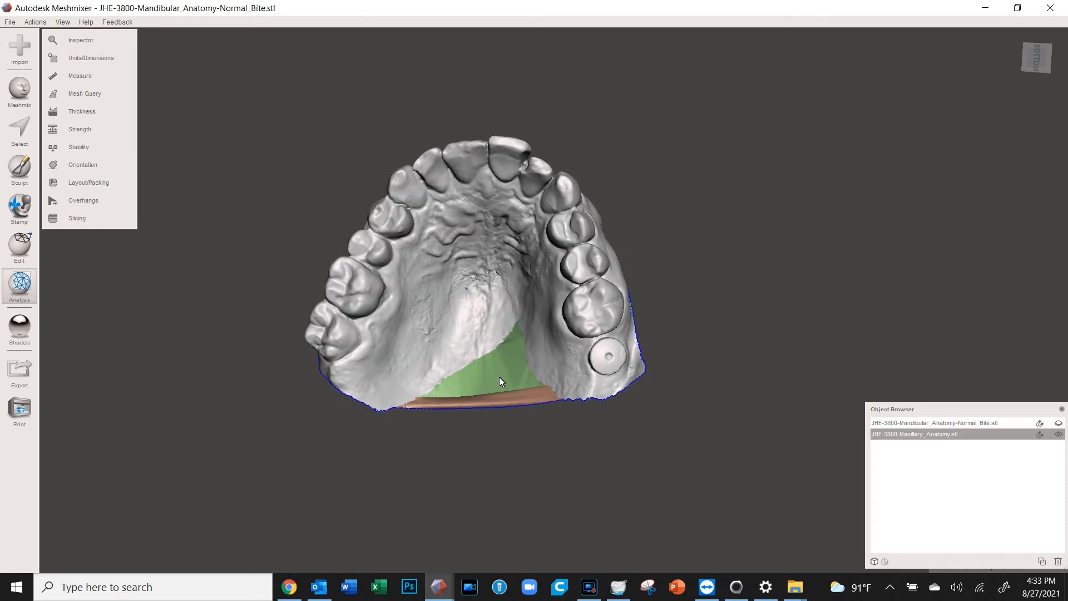
right_drag(479, 352, 512, 333)
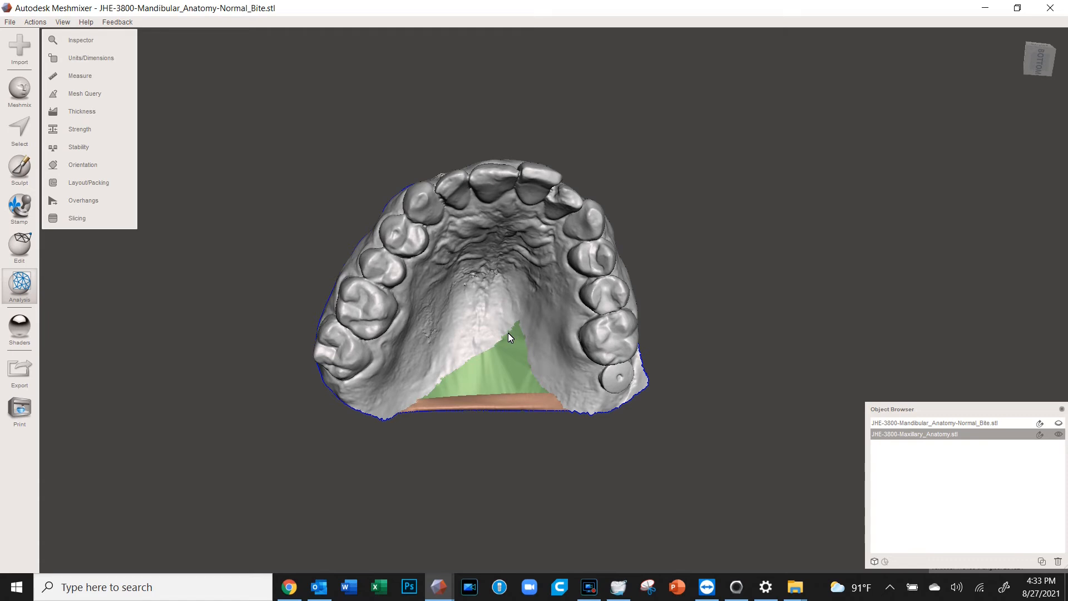
right_drag(561, 363, 537, 334)
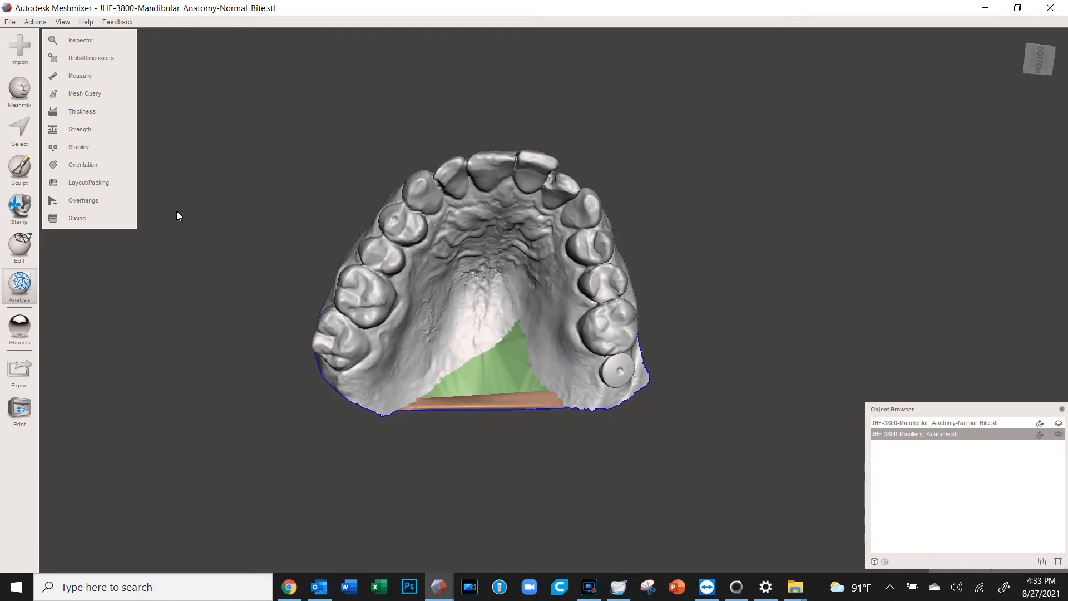
click(17, 173)
Choose the RobustSmooth brush and smooth out the small bumps on the palate
mouse_move(86, 66)
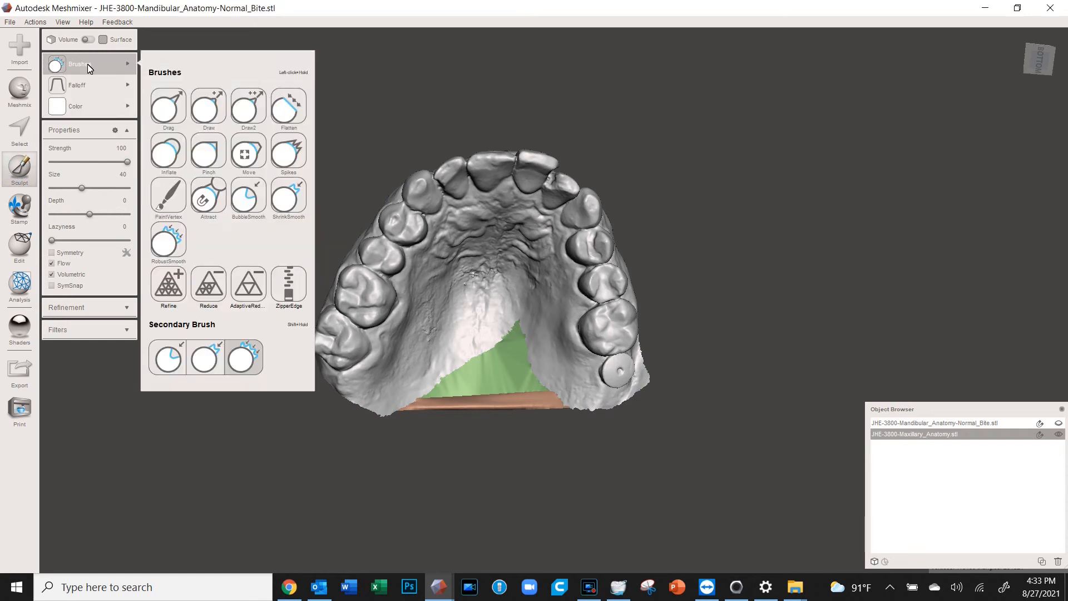
click(168, 241)
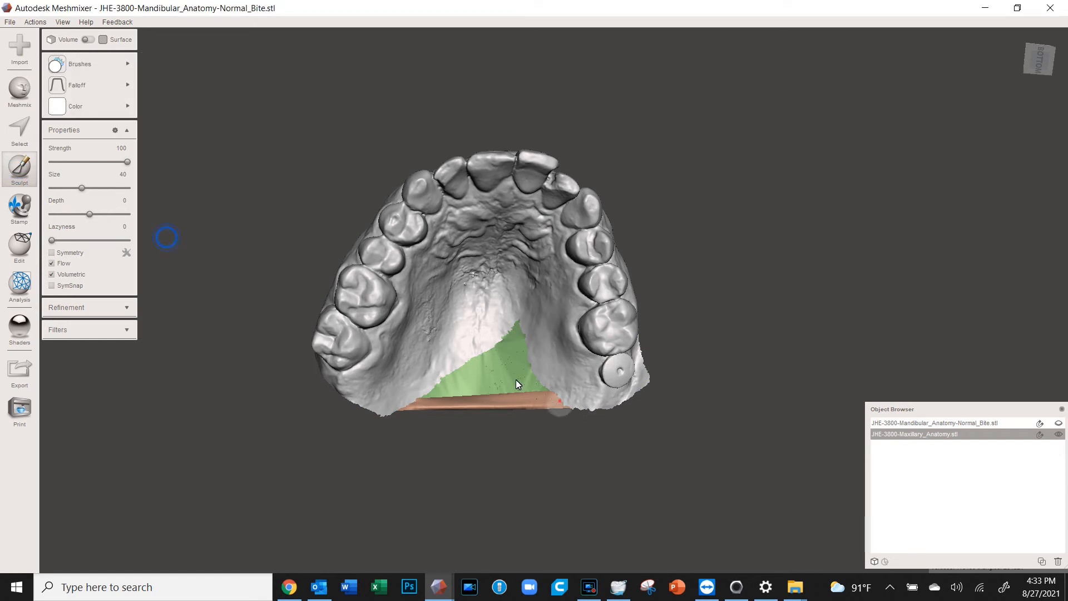
scroll(487, 359, up, 6)
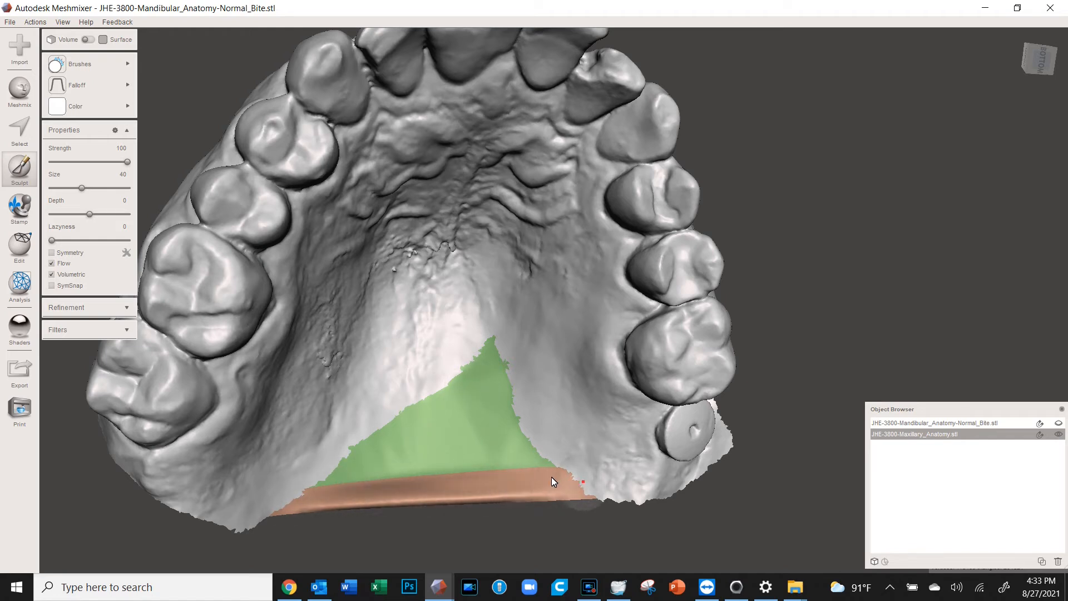
right_drag(439, 384, 439, 362)
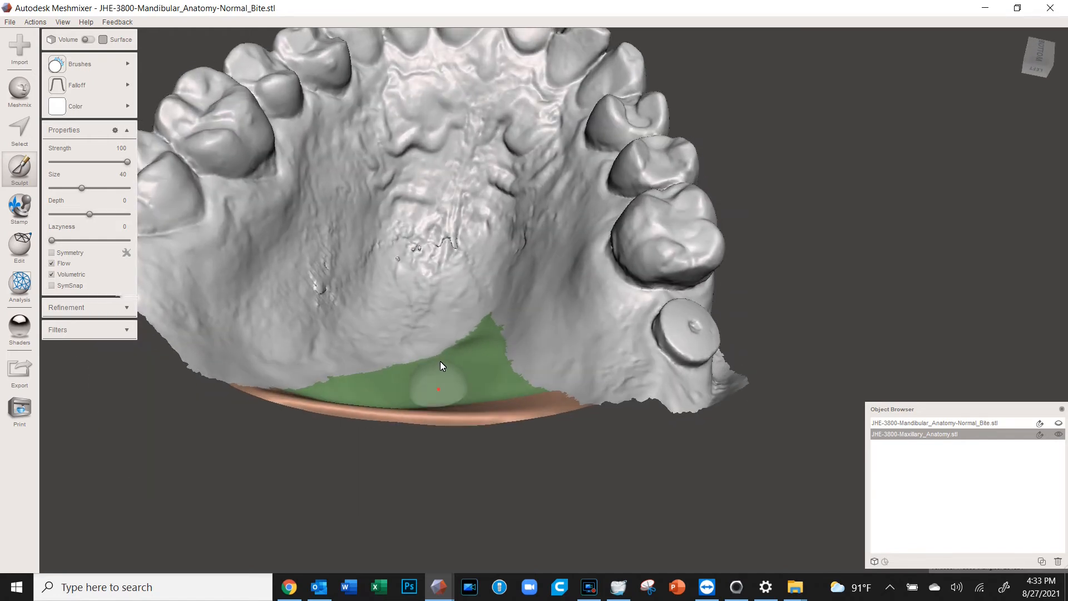
scroll(428, 271, up, 3)
right_drag(427, 266, 405, 256)
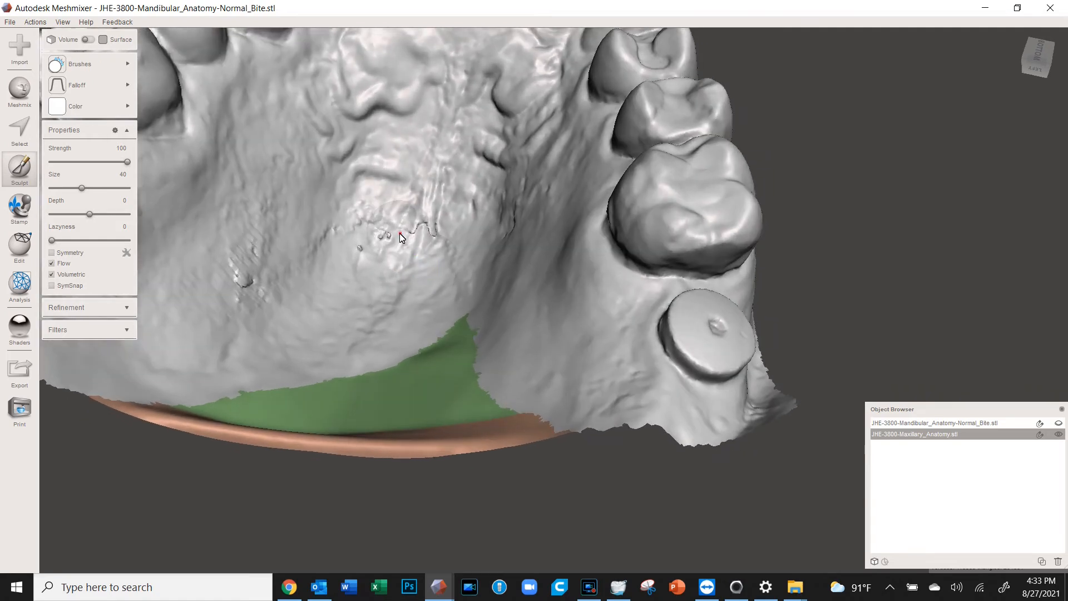
mouse_move(413, 233)
mouse_down()
mouse_move(425, 229)
mouse_move(340, 234)
mouse_move(242, 280)
mouse_move(245, 261)
mouse_move(332, 219)
mouse_up()
Smooth the jagged dent and the remaining rough spots near the arch edge
right_drag(332, 223, 529, 348)
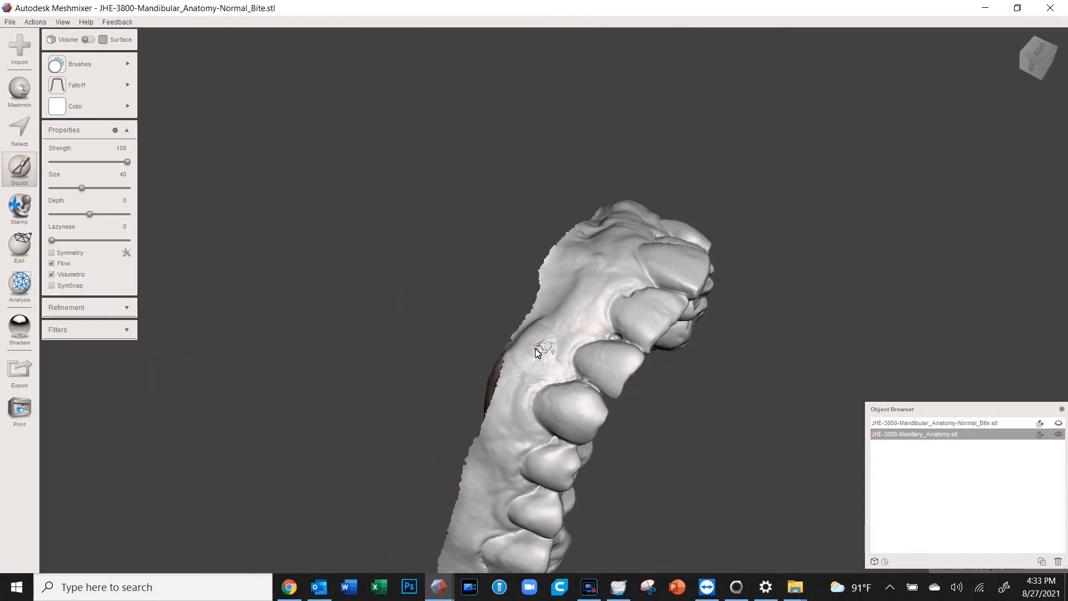
scroll(540, 358, up, 5)
drag(540, 390, 536, 393)
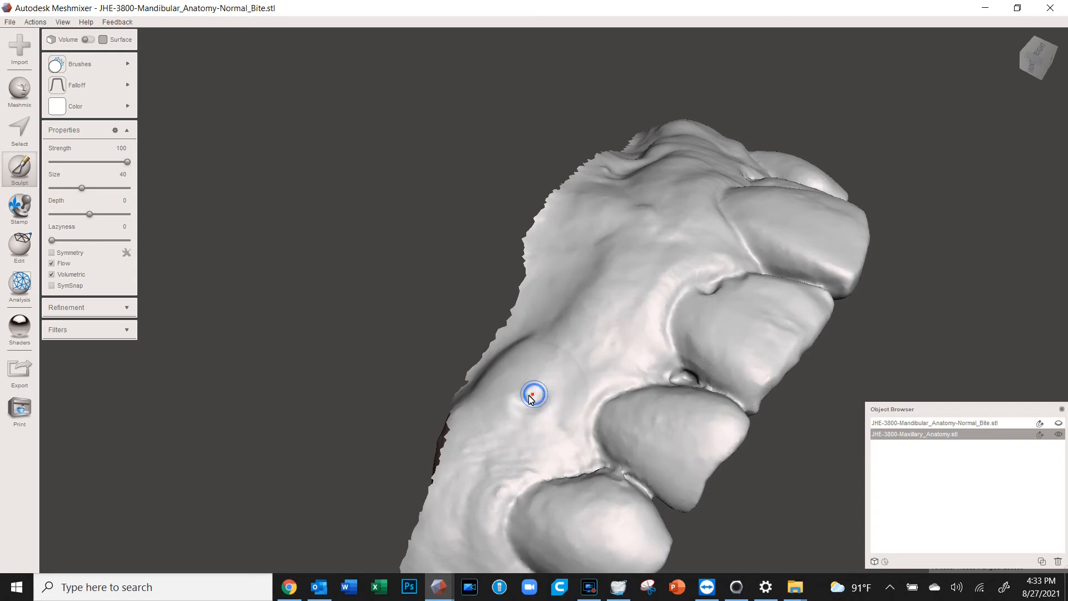
click(583, 293)
right_drag(566, 369, 525, 419)
drag(577, 341, 589, 319)
right_drag(648, 324, 460, 383)
Select and delete the rough corner beside the last molar
key(s)
drag(727, 256, 768, 337)
drag(724, 230, 724, 239)
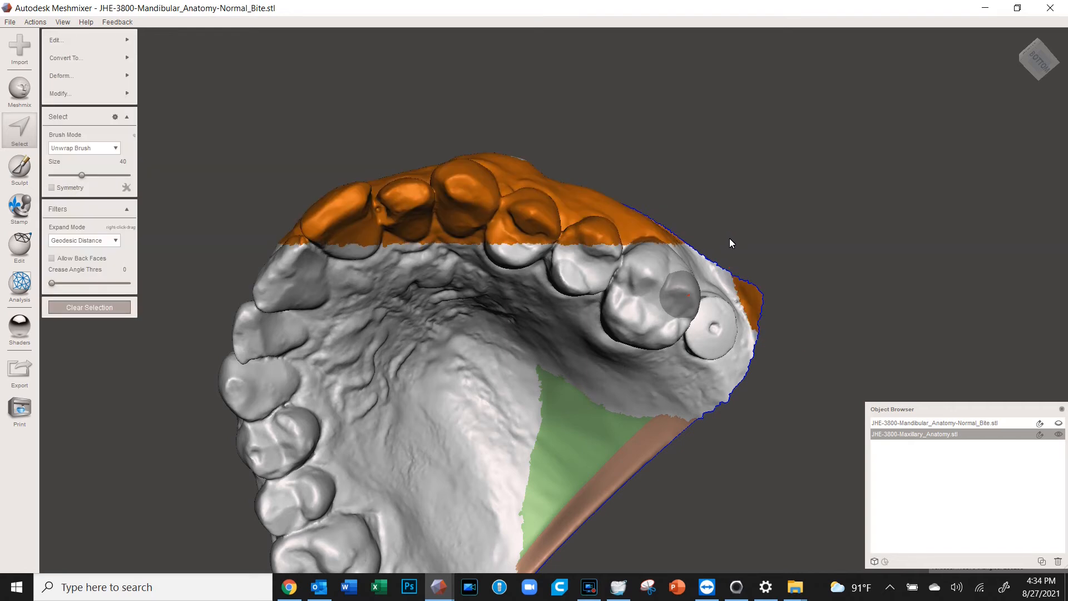
key(Escape)
key(s)
drag(721, 233, 761, 338)
drag(757, 226, 727, 215)
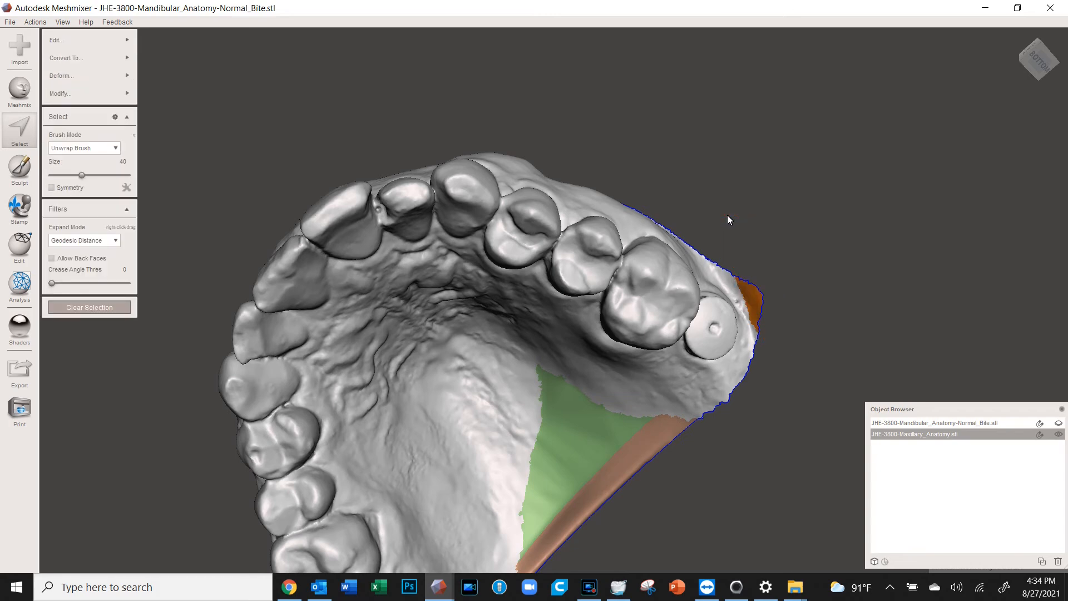
key(Delete)
scroll(527, 408, down, 2)
mouse_move(526, 408)
right_down()
mouse_move(438, 263)
mouse_move(469, 407)
mouse_move(472, 347)
right_up()
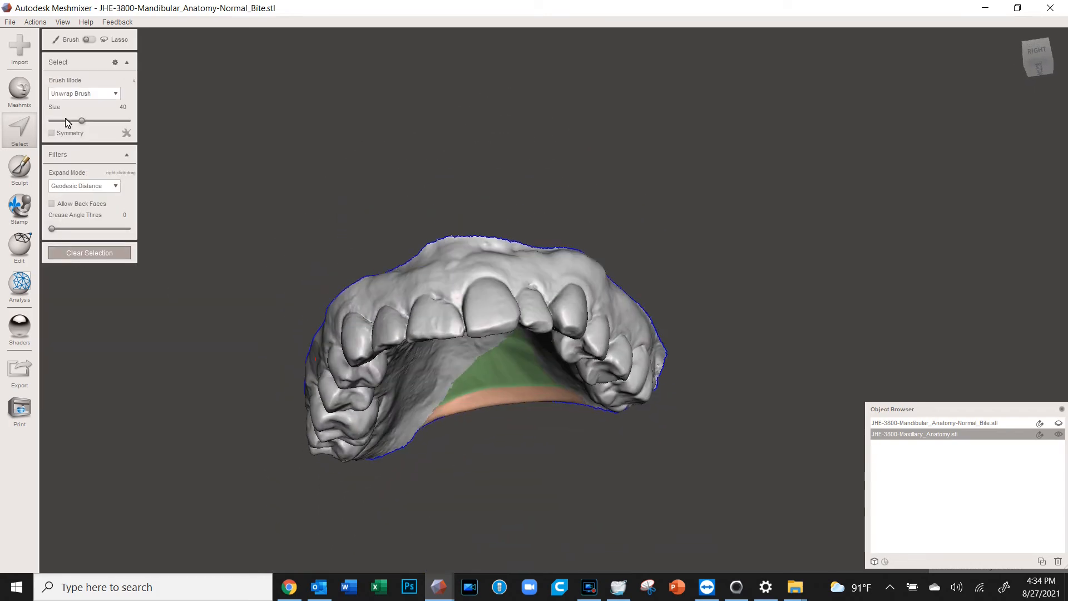
Select the boundary band at brush size 0 and apply Smooth Boundary (Smoothness 50, 30 iterations, 2 rings)
click(50, 121)
scroll(554, 266, up, 10)
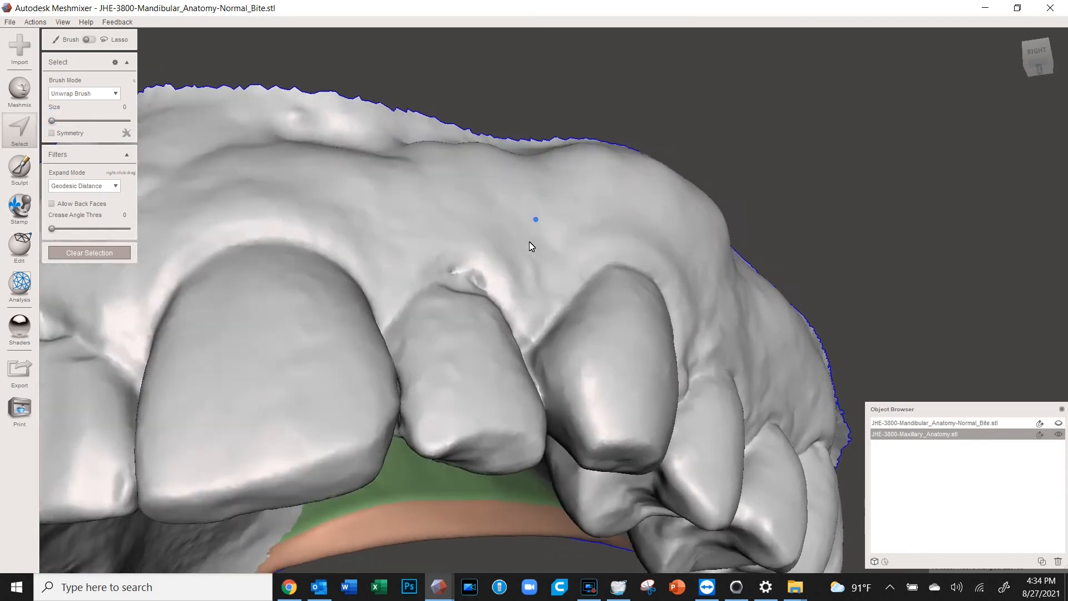
right_drag(530, 241, 525, 247)
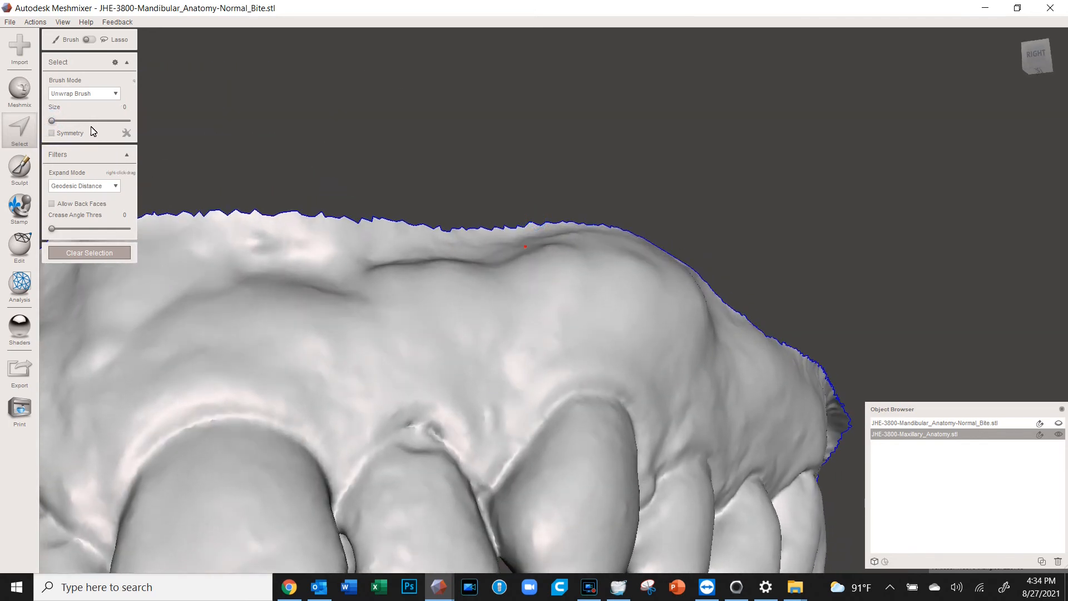
scroll(443, 233, up, 2)
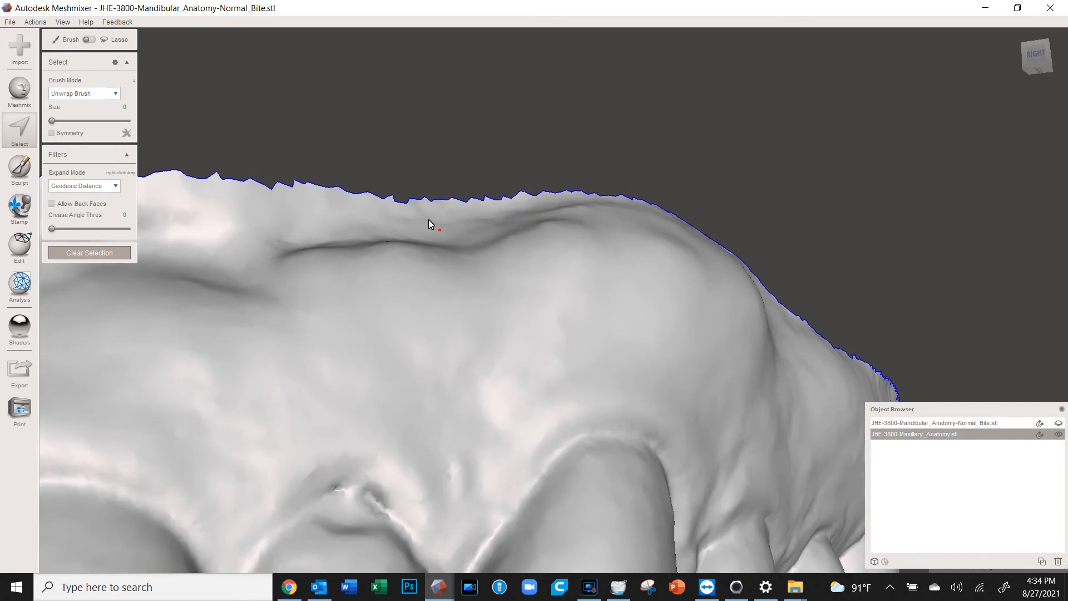
click(425, 199)
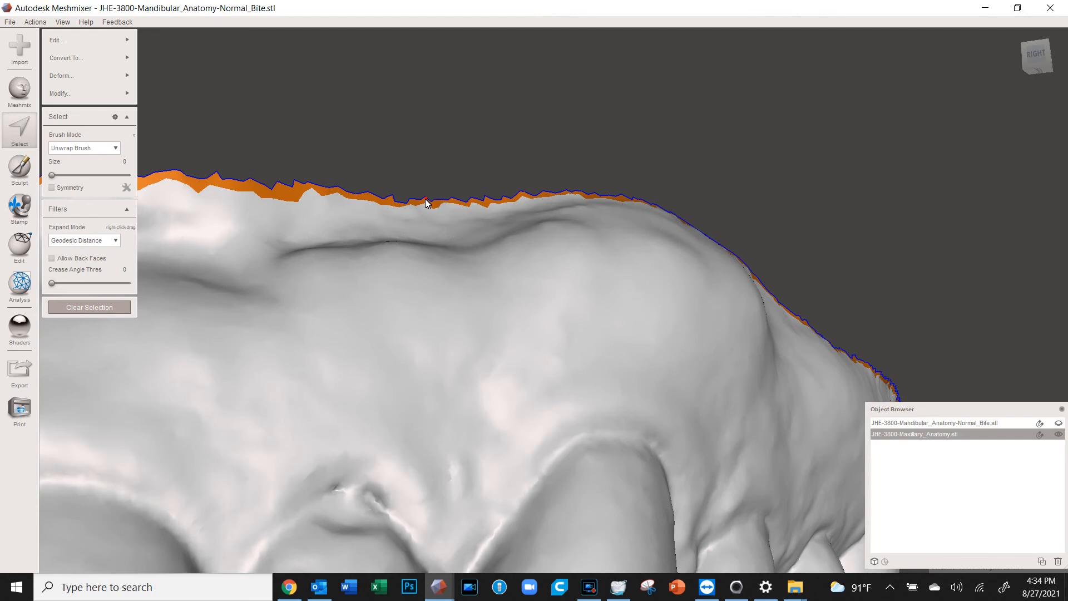
key(b)
click(68, 226)
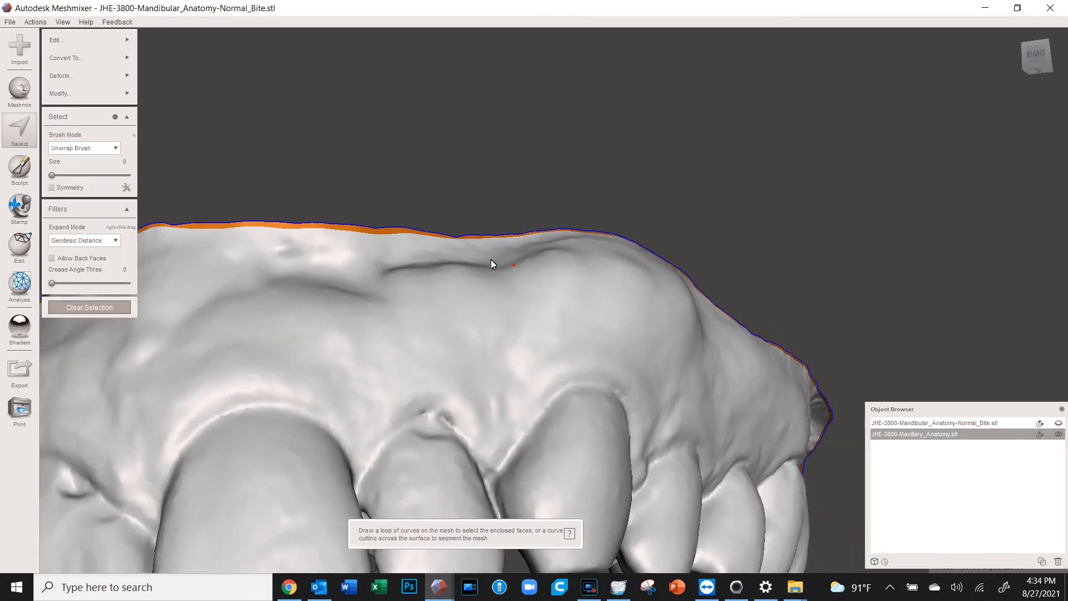
scroll(472, 258, down, 5)
right_drag(471, 258, 504, 284)
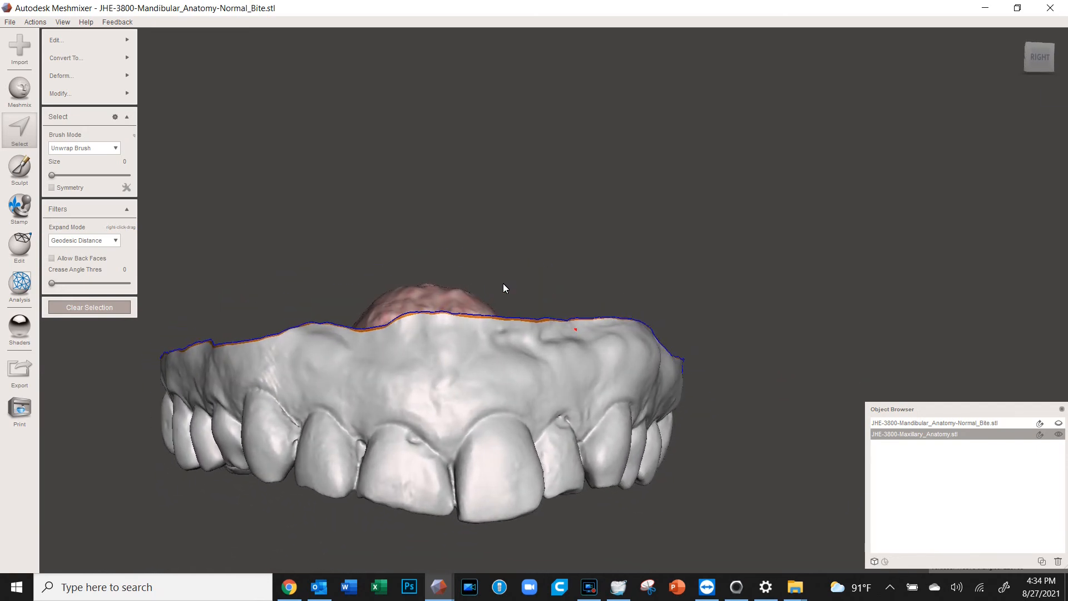
Pull the smoothed edge band straight up in world frame into a tall base wall
key(t)
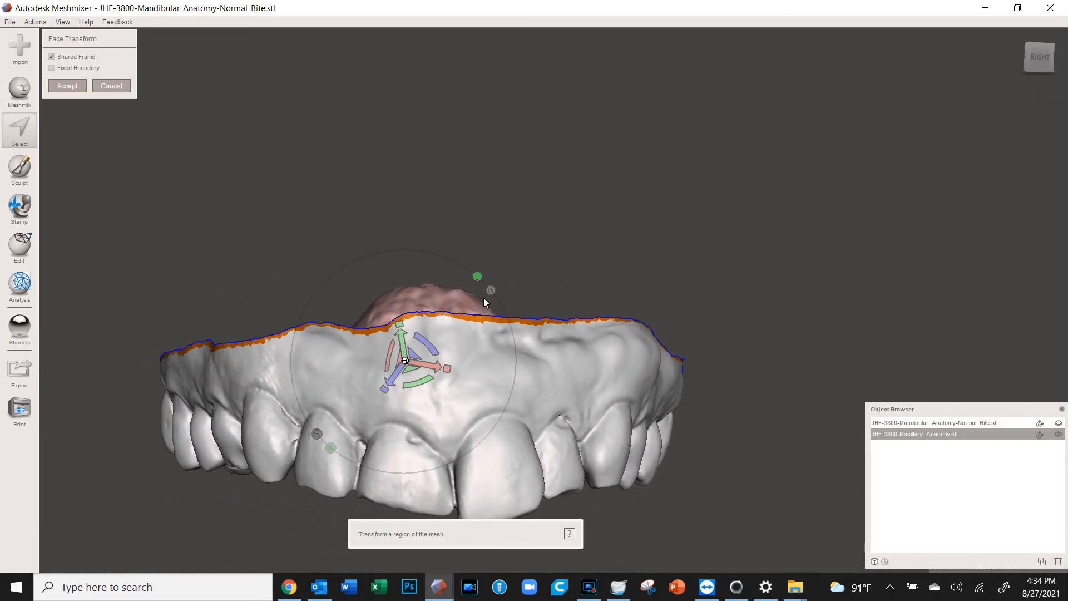
click(490, 290)
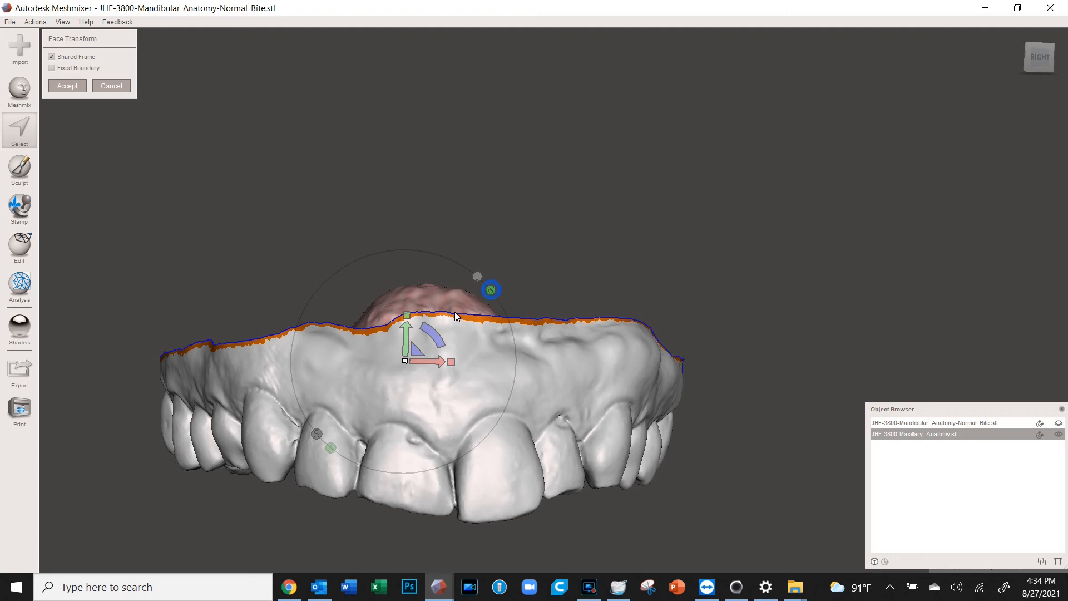
drag(409, 337, 410, 115)
scroll(520, 174, down, 4)
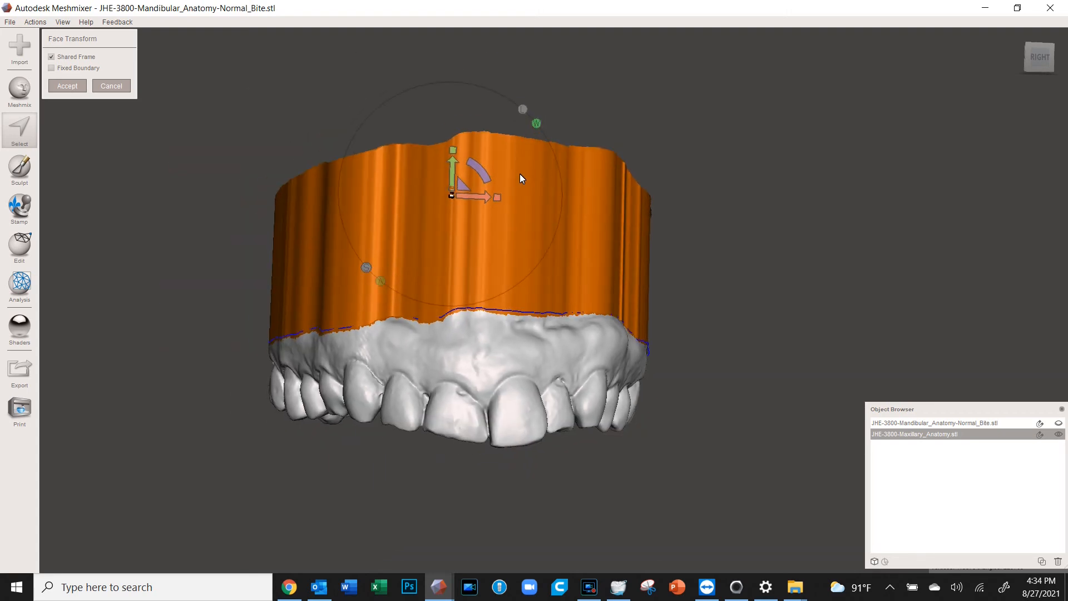
right_drag(583, 263, 580, 277)
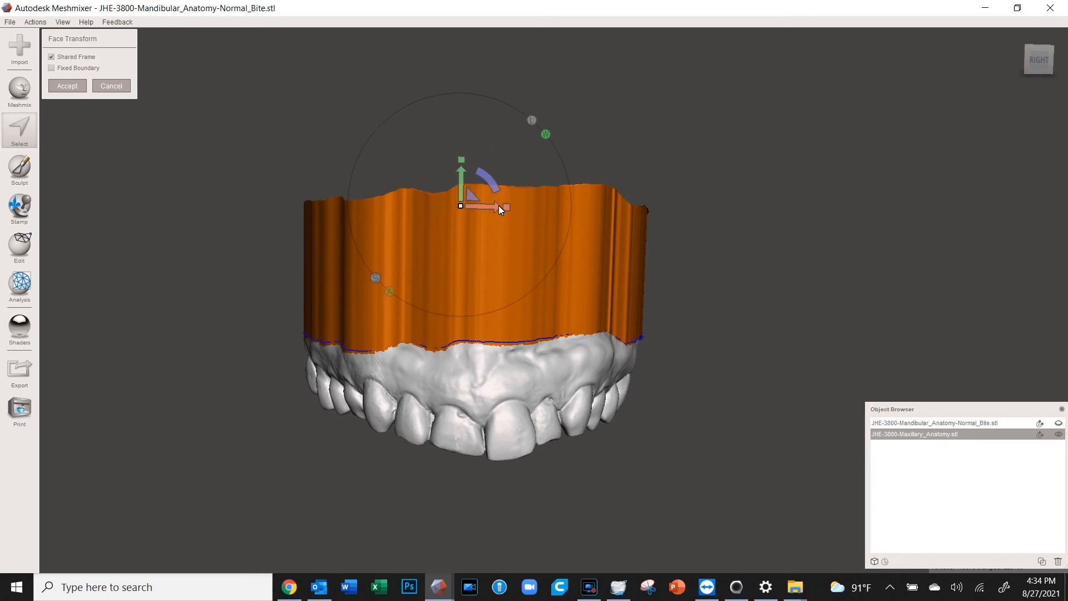
drag(494, 209, 491, 209)
right_drag(453, 257, 565, 245)
drag(591, 199, 576, 198)
right_drag(306, 198, 358, 257)
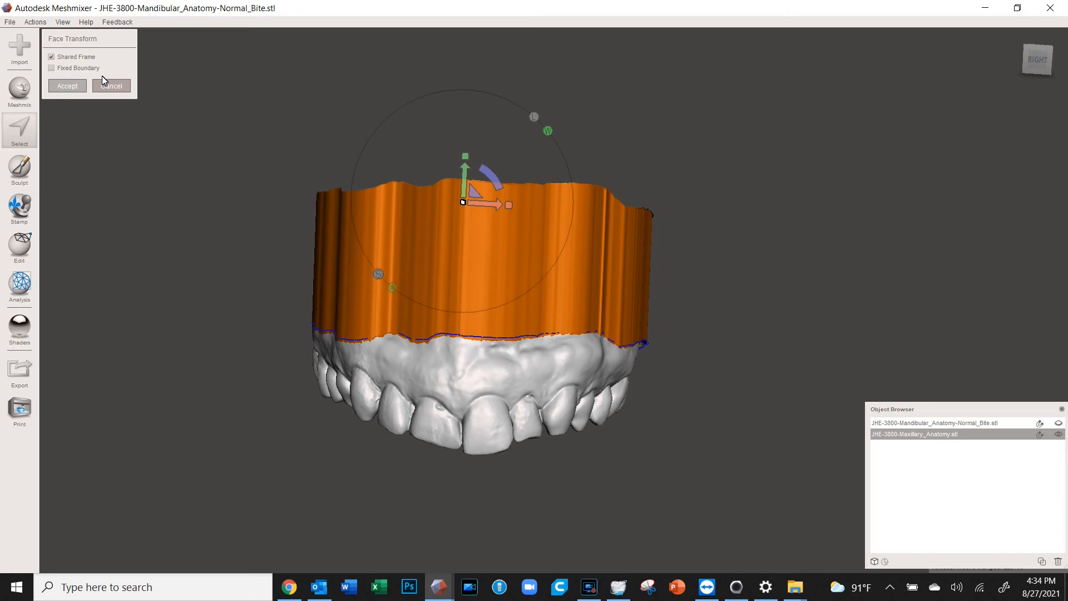
click(78, 83)
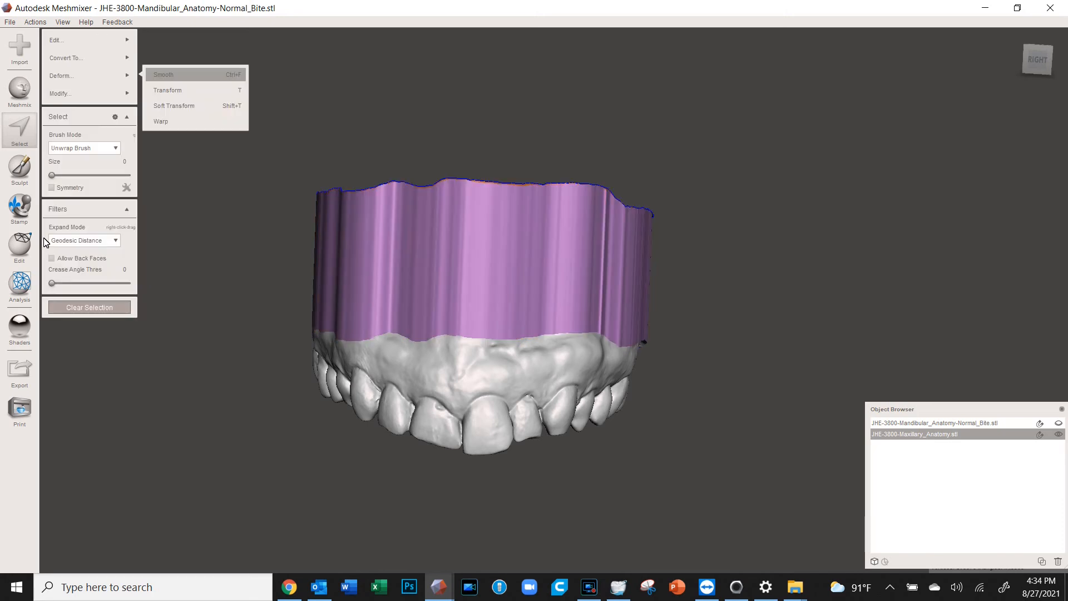
Plane-cut across the wall just below its top, leaving a flat, level base
click(21, 245)
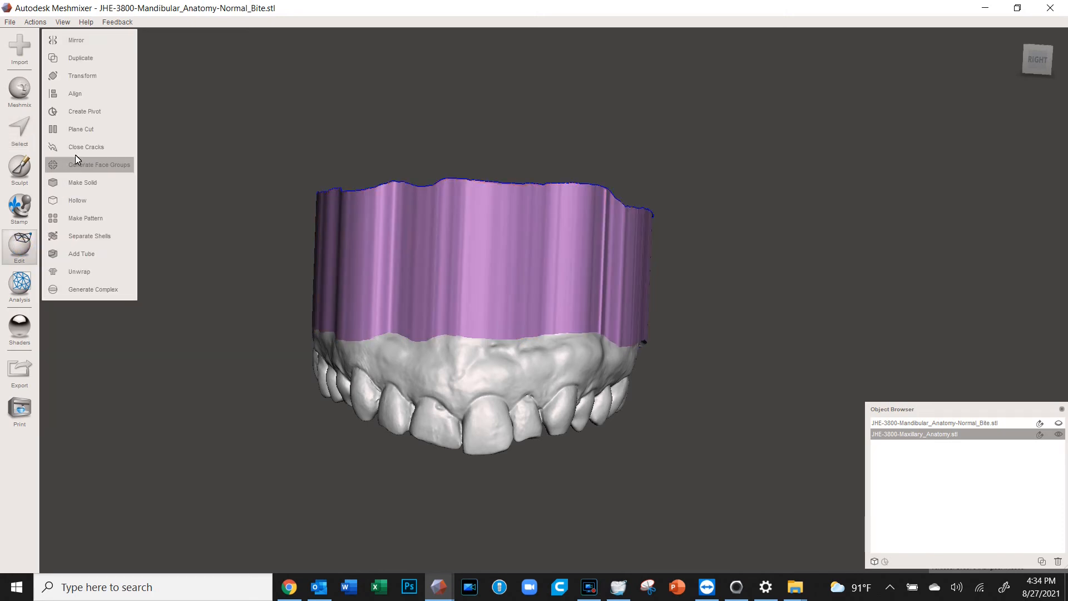
click(78, 134)
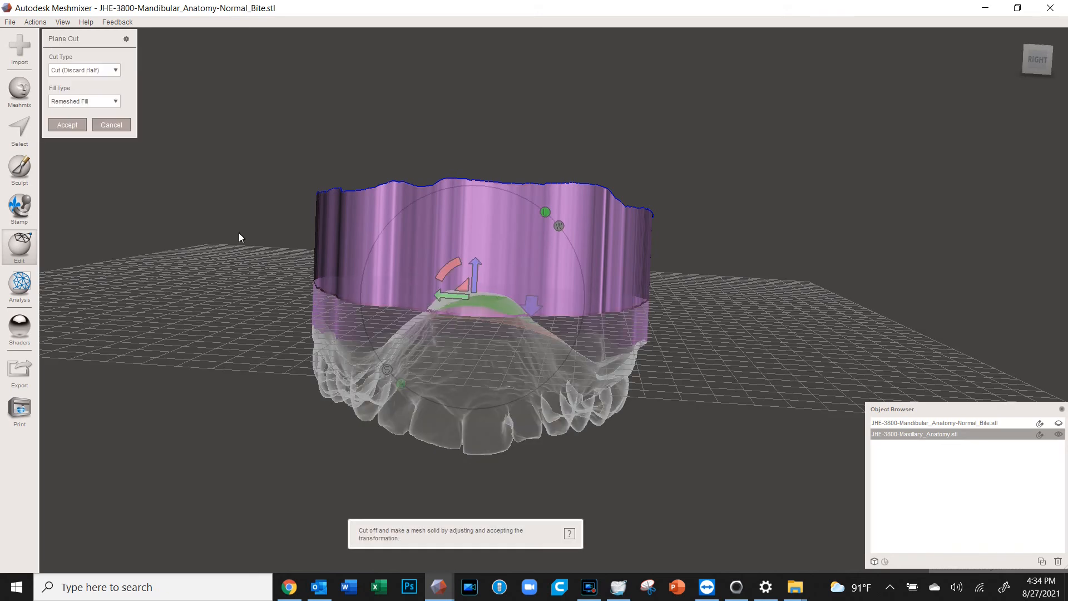
drag(199, 216, 735, 240)
mouse_move(513, 326)
right_down()
mouse_move(557, 359)
mouse_move(535, 415)
mouse_move(515, 330)
right_up()
drag(504, 285, 508, 304)
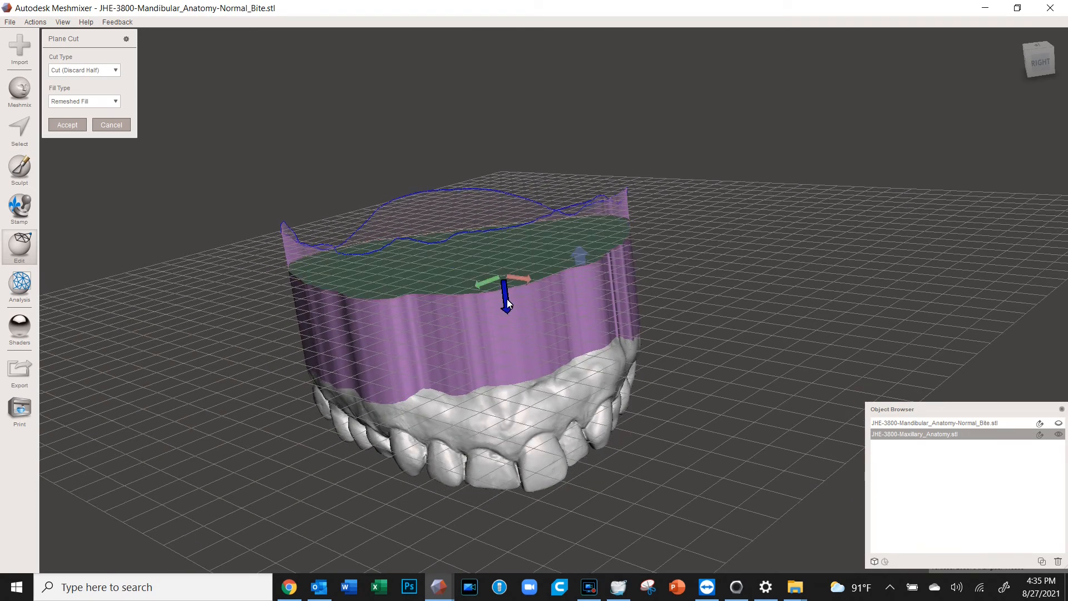
drag(561, 232, 408, 285)
right_drag(417, 272, 334, 211)
right_drag(561, 293, 659, 239)
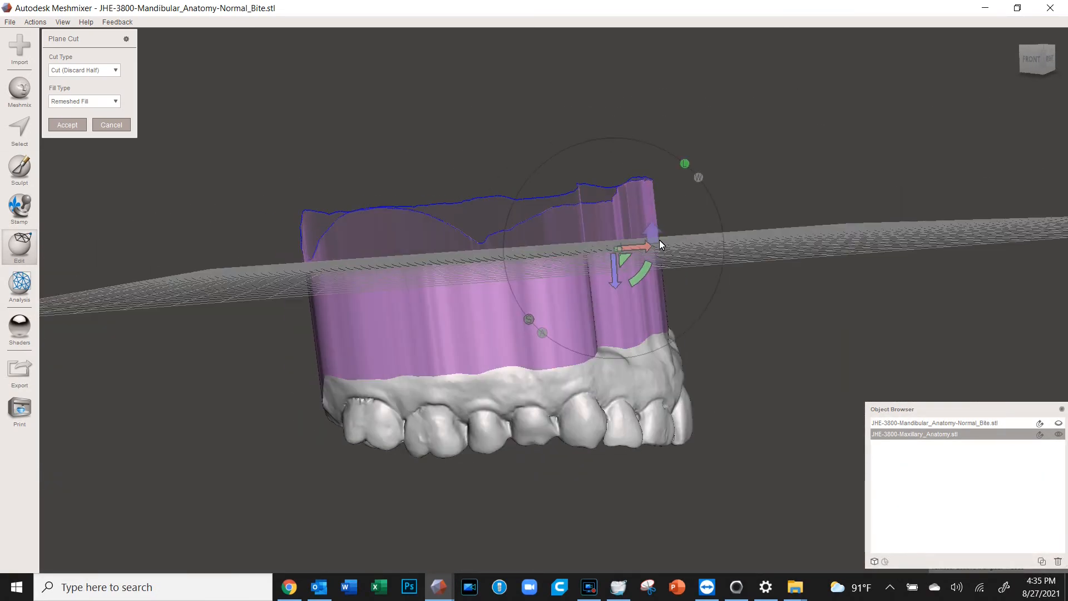
click(63, 124)
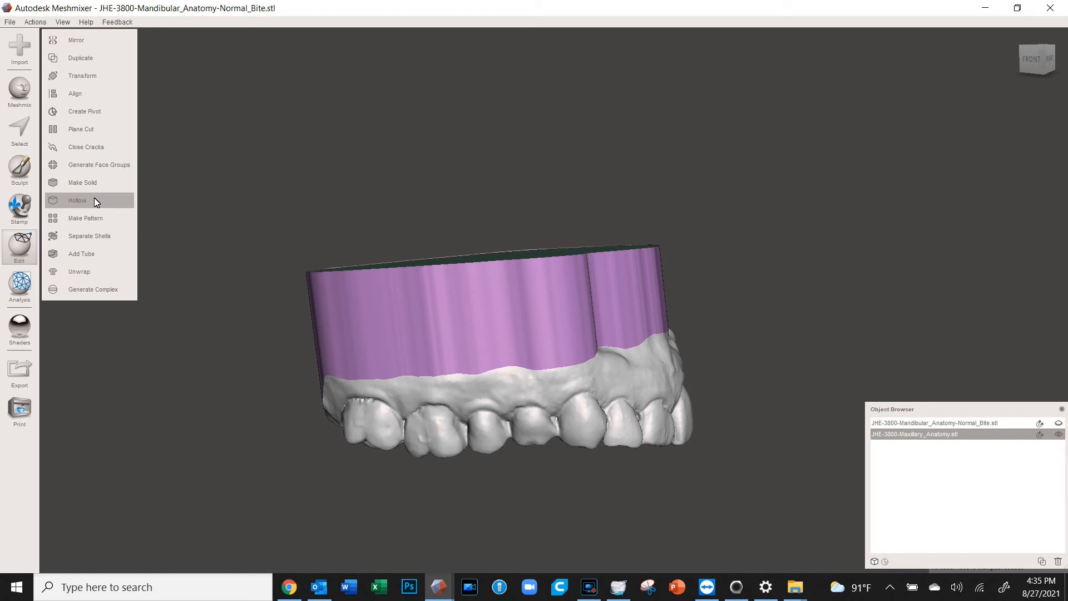
Hollow the maxillary arch with a 2 mm offset distance
click(79, 201)
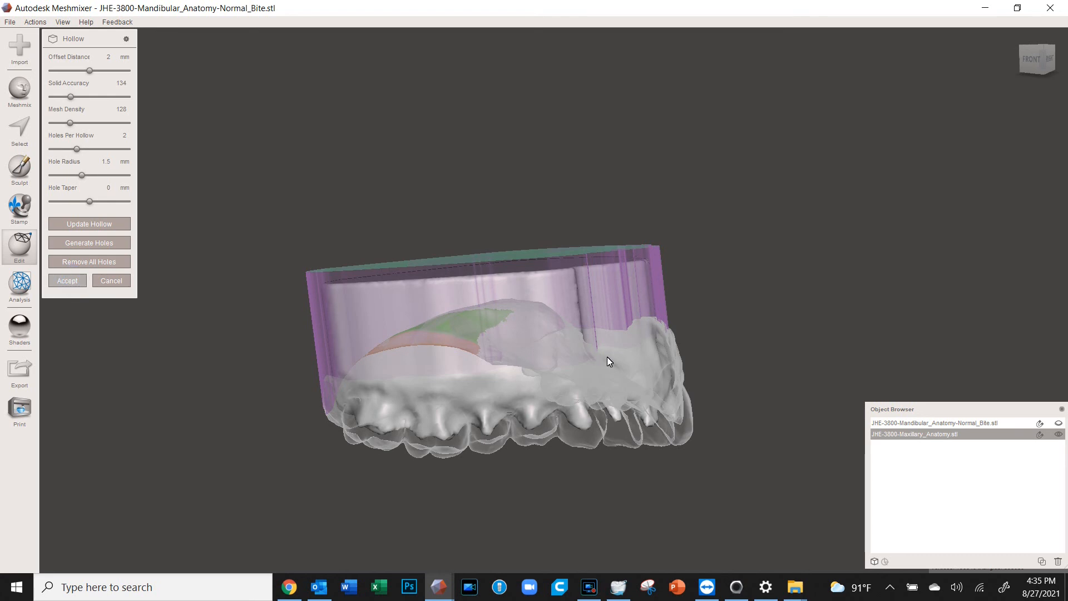
right_drag(657, 363, 542, 363)
Plane-cut through the base to open the hollow shell and expose its walls
click(93, 127)
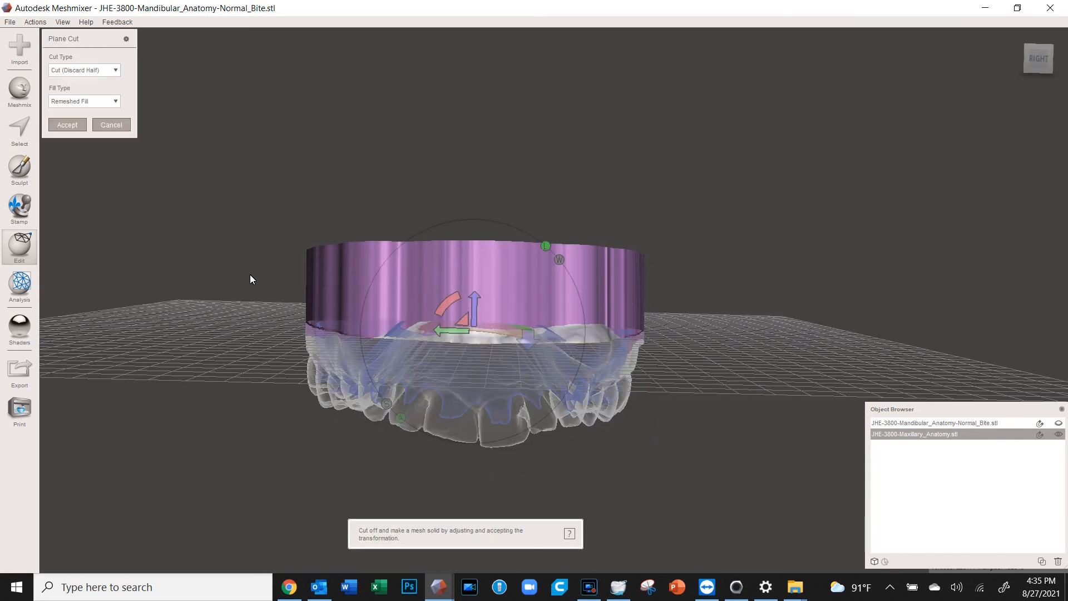
drag(191, 286, 777, 303)
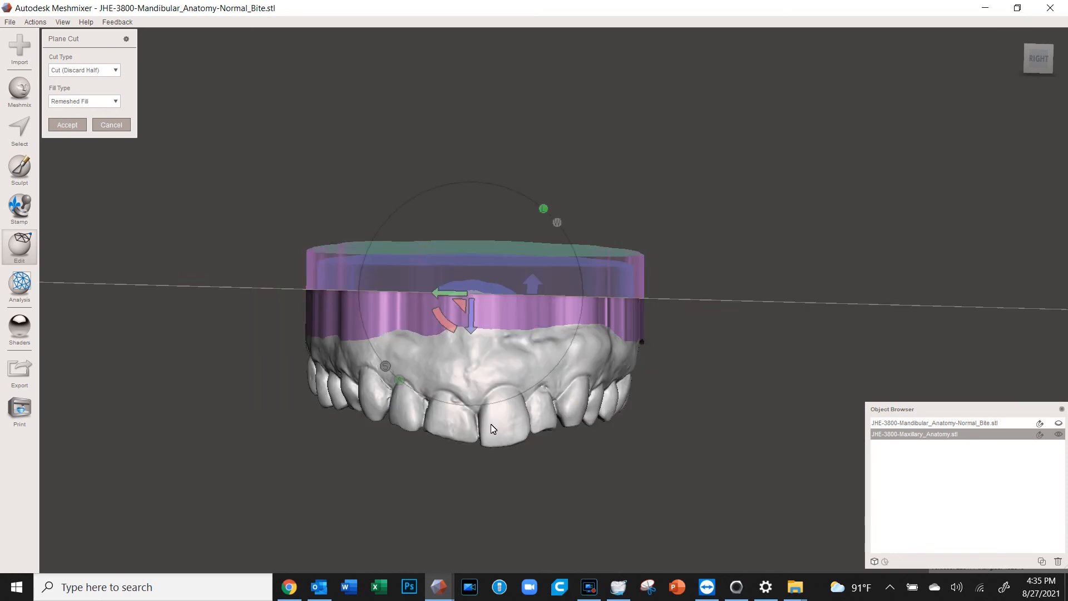
drag(471, 326, 473, 337)
right_drag(442, 410, 536, 346)
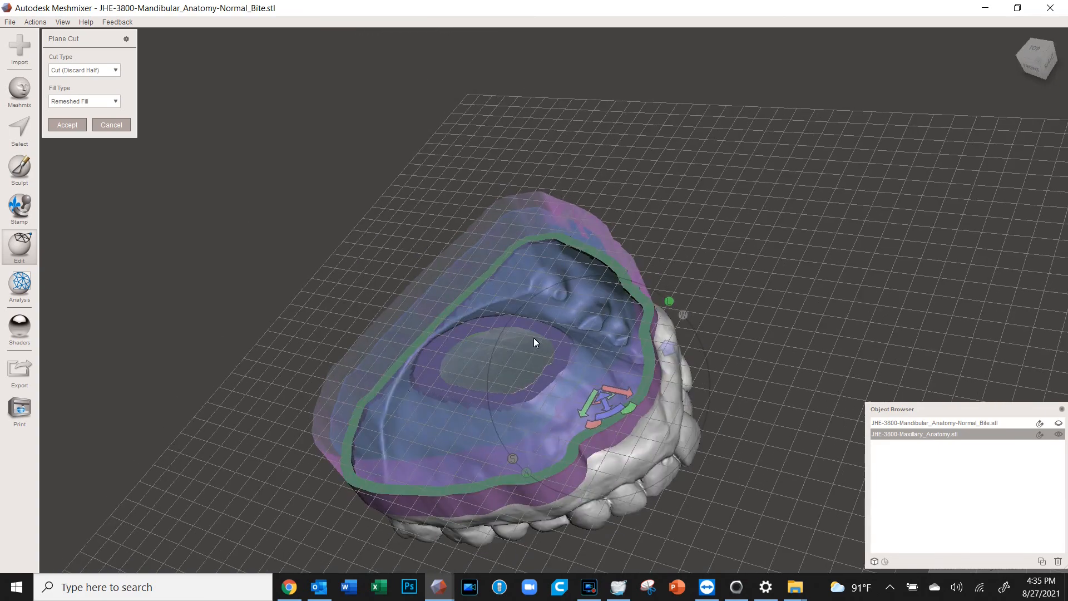
right_drag(536, 391, 478, 423)
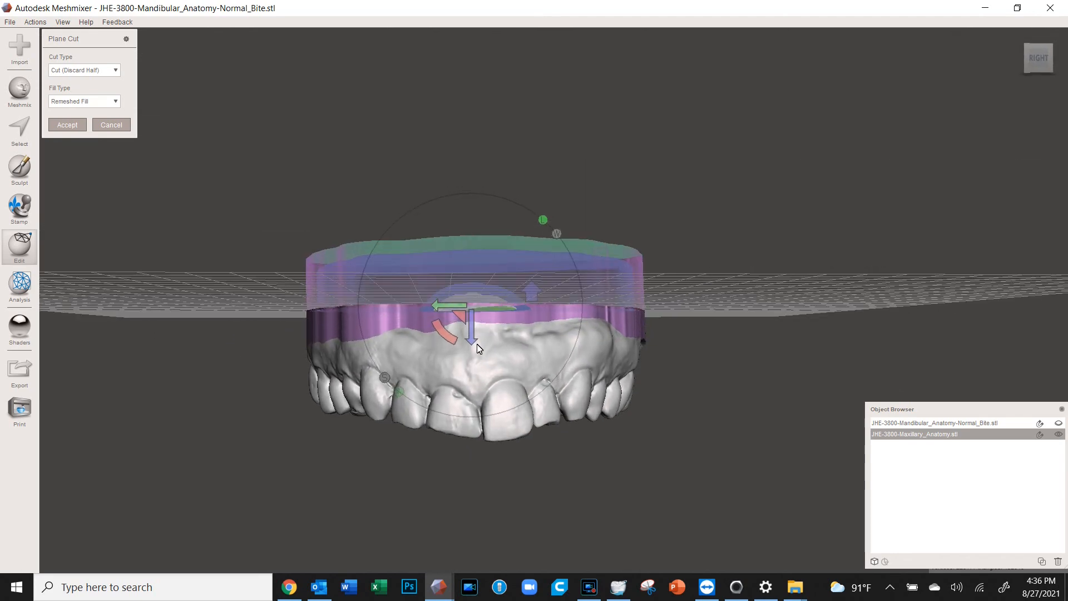
drag(474, 341, 474, 293)
right_drag(474, 292, 579, 384)
click(59, 128)
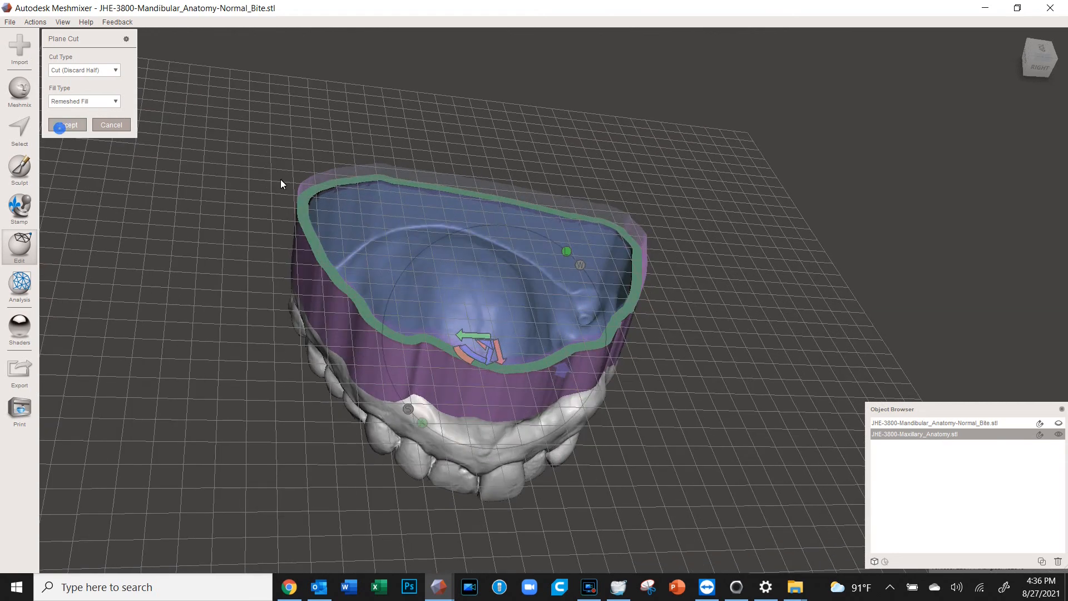
Export the hollow arch as STL Binary 'upper hollow model', without overwriting the lower model file
click(10, 21)
click(42, 187)
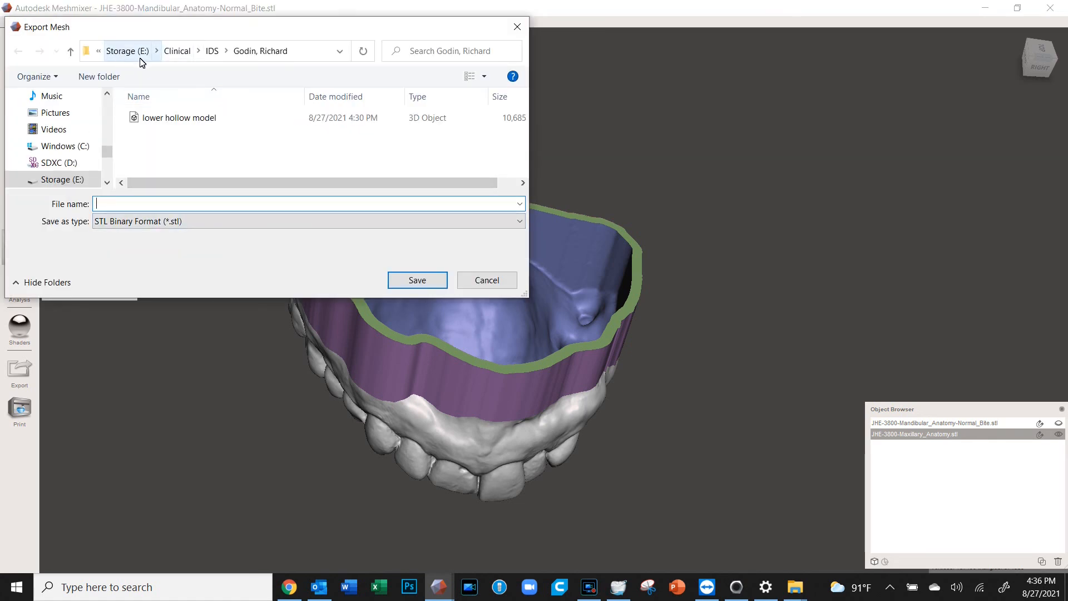
click(192, 205)
text(lower hollow model)
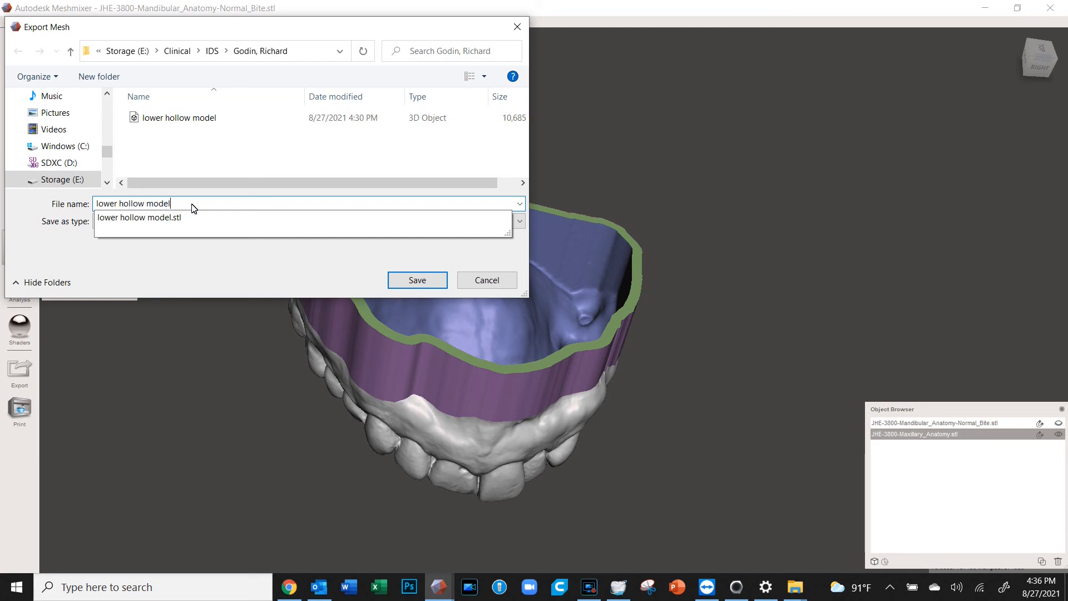
key(Return)
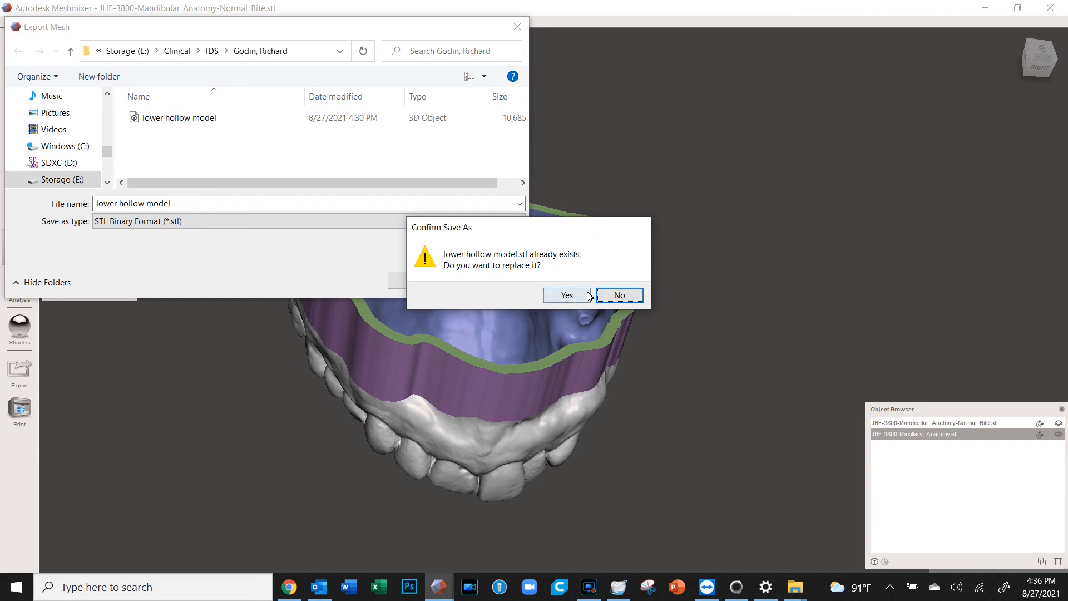
click(617, 296)
double_click(104, 204)
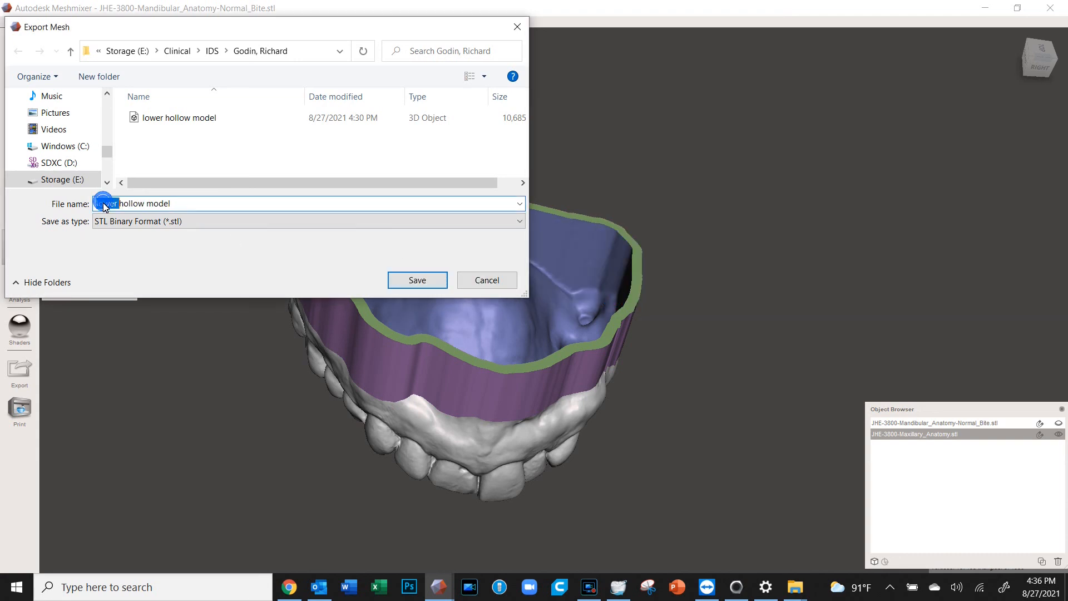
text(upper)
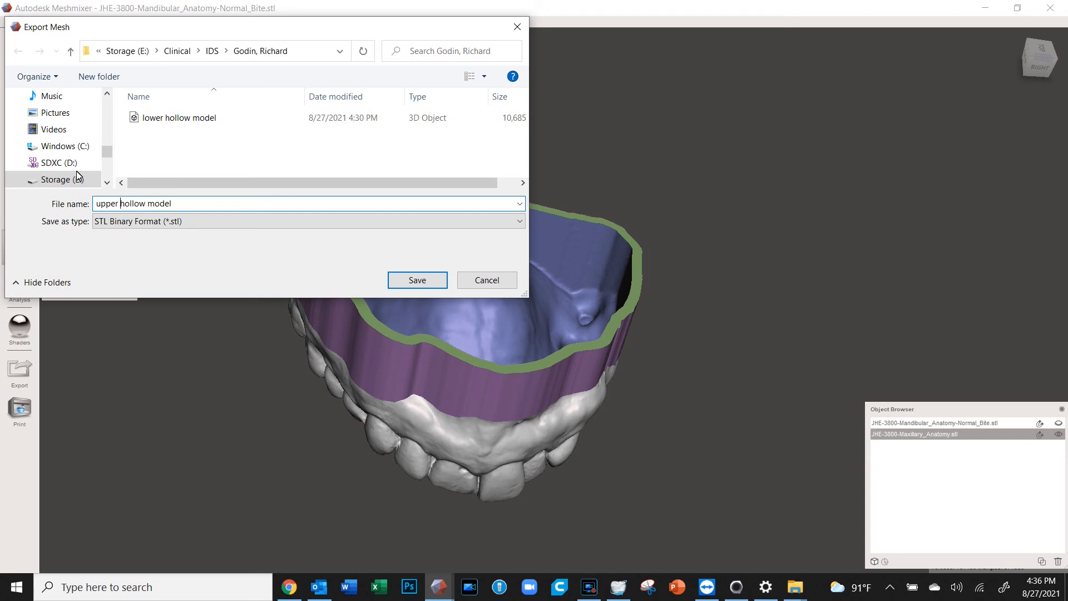
click(418, 280)
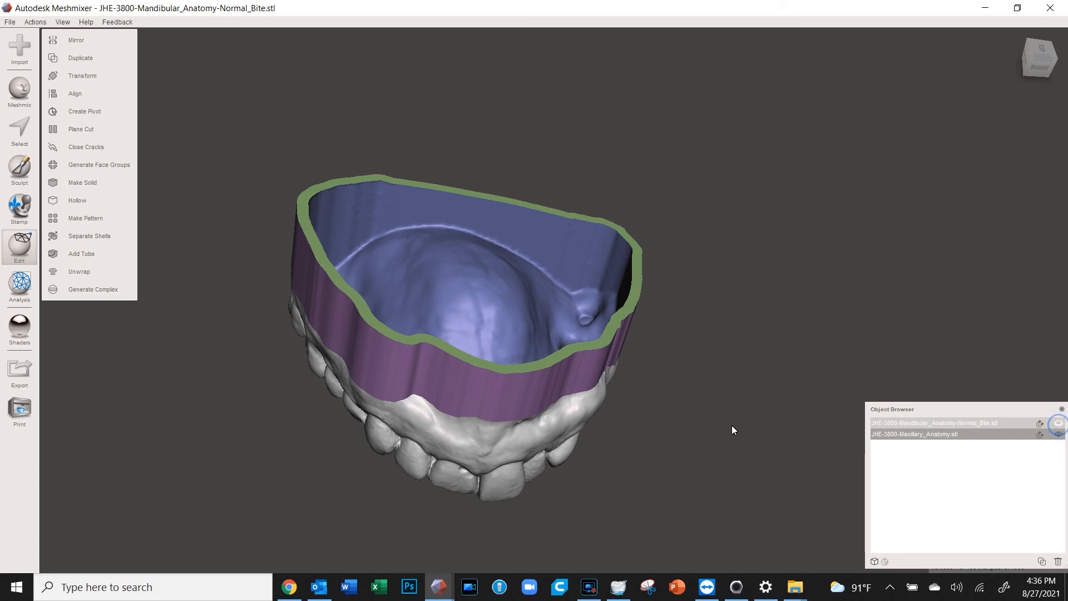
Move the Object Browser aside and orbit to view both based arches together in bite
right_drag(704, 427, 724, 294)
drag(996, 413, 866, 411)
right_drag(778, 312, 803, 323)
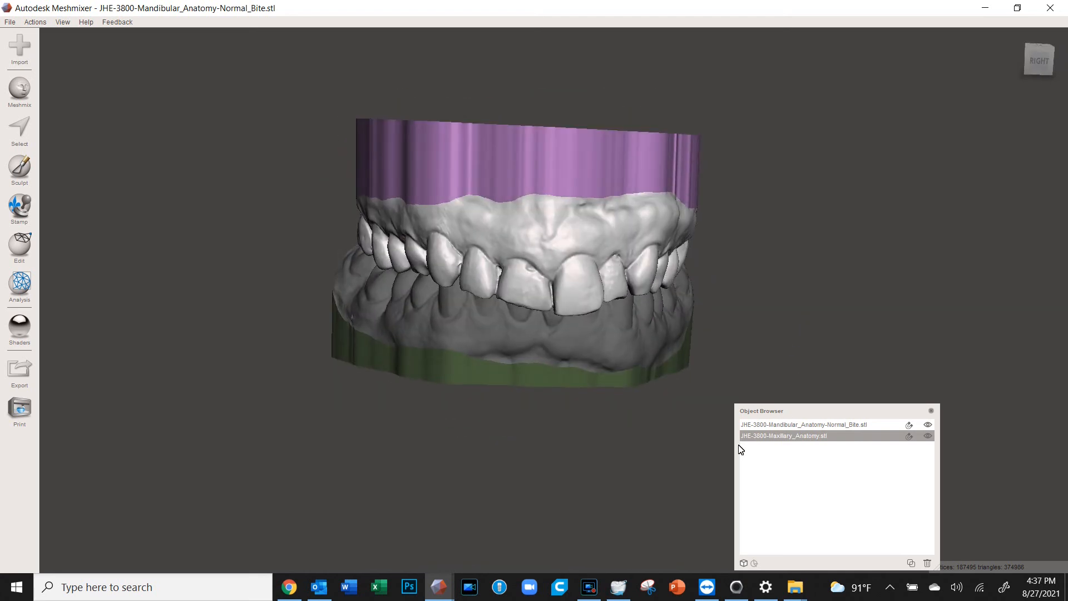